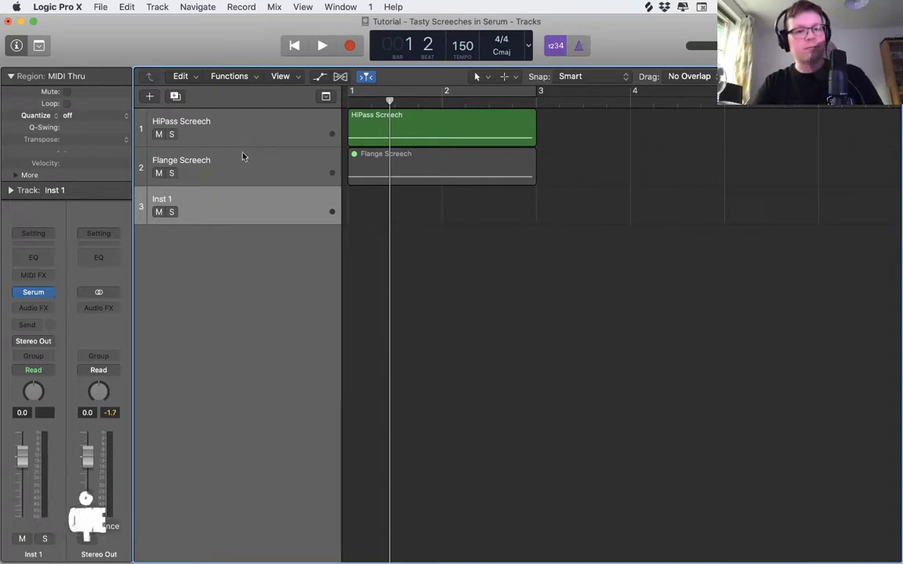
# - Solo the HiPass Screech track, mark a cycle range from bar 1 past bar 4, and audition the sound
pyautogui.click(237, 140)
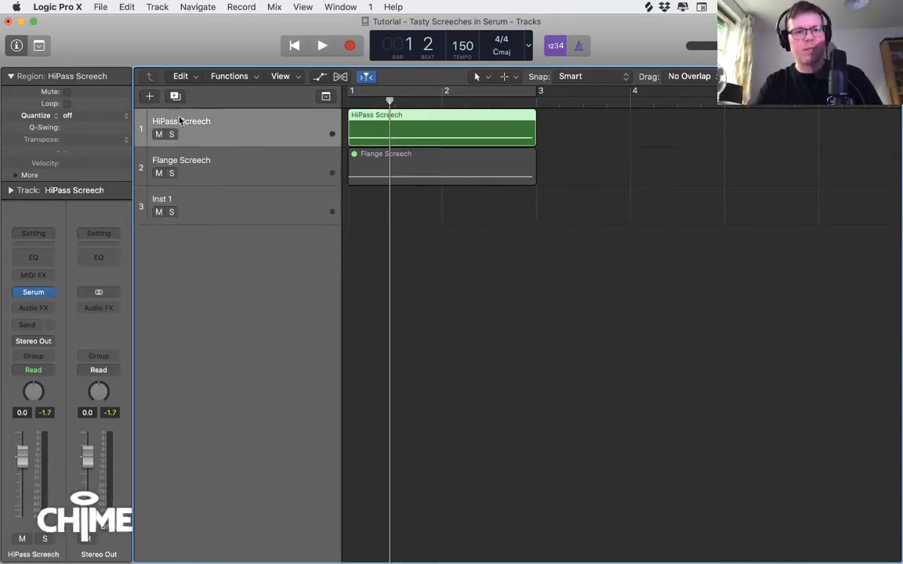
pyautogui.click(156, 167)
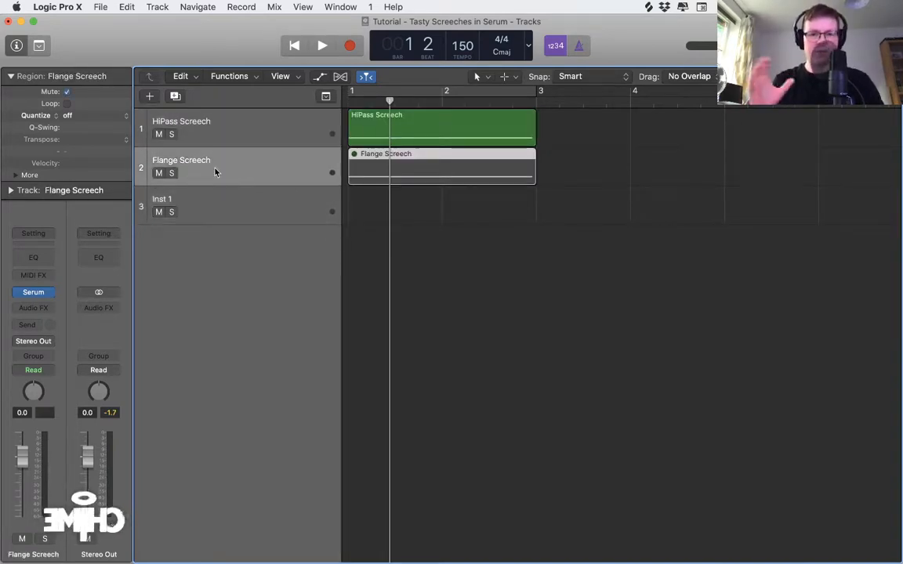
pyautogui.click(192, 121)
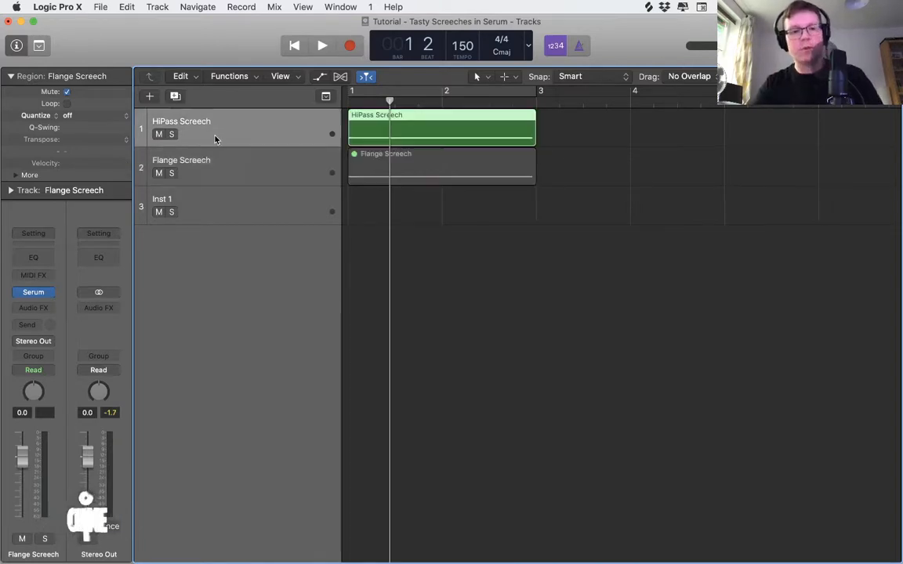
pyautogui.click(172, 134)
pyautogui.moveTo(365, 102); pyautogui.dragTo(697, 94)
pyautogui.press('space')
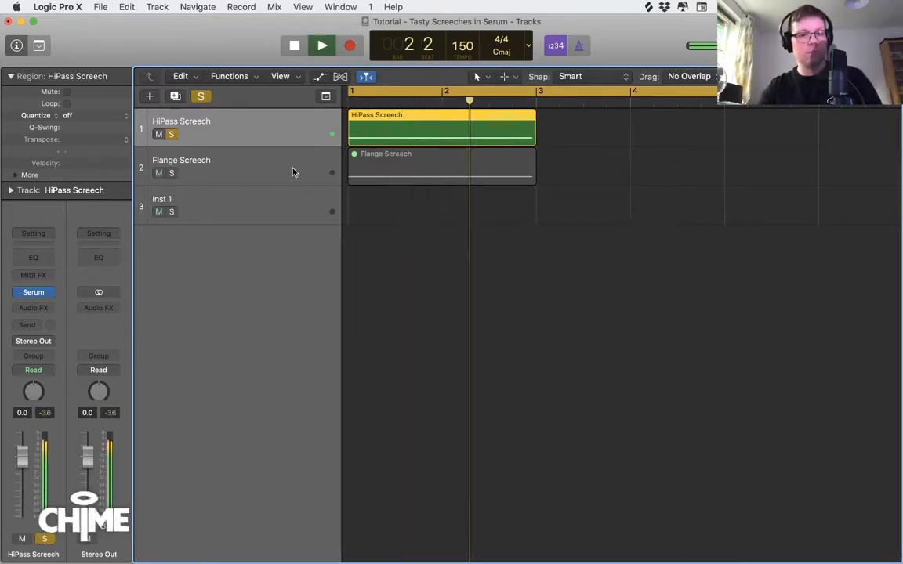
pyautogui.press('space')
# - Audition the Flange Screech track soloed with its region unmuted, and take it out of solo
pyautogui.click(171, 173)
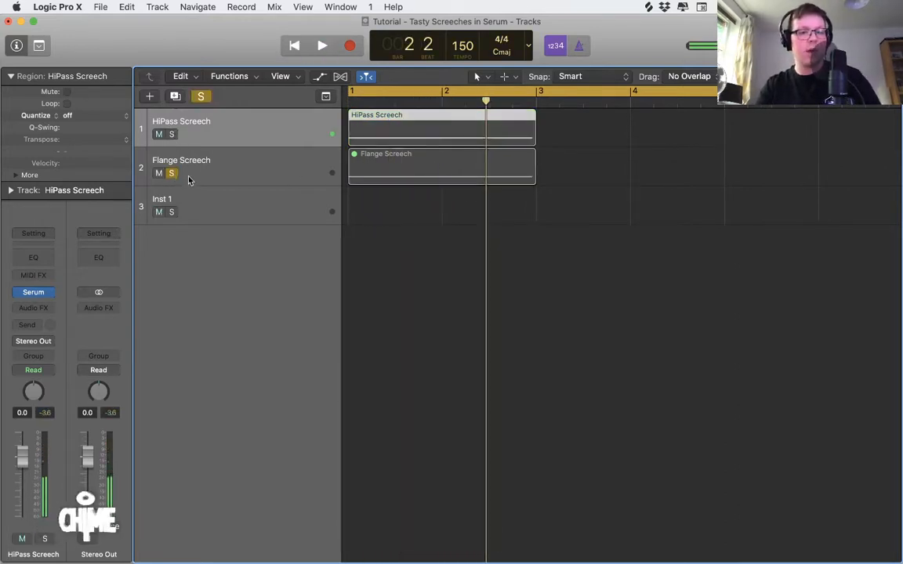
pyautogui.click(365, 182)
pyautogui.click(409, 223)
pyautogui.press('Return')
pyautogui.press('space')
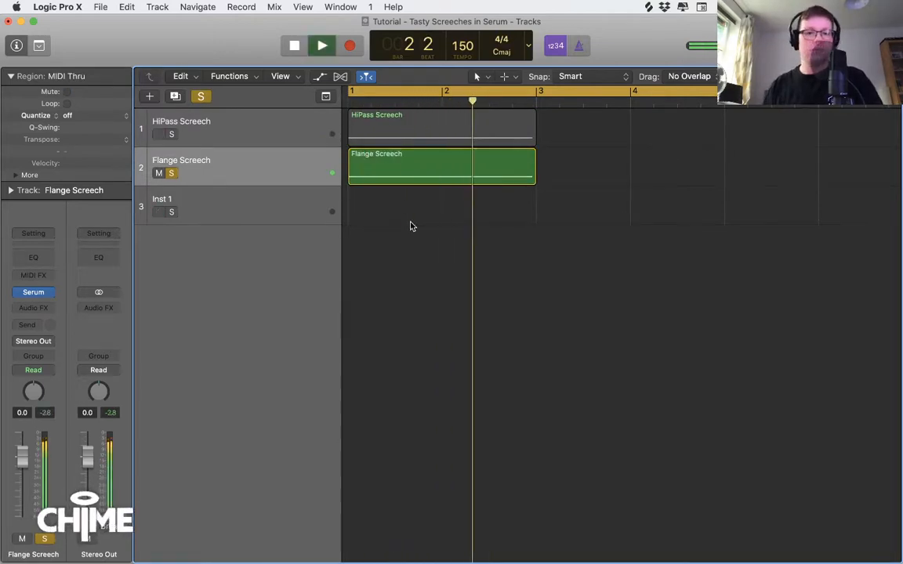
pyautogui.press('space')
pyautogui.click(171, 173)
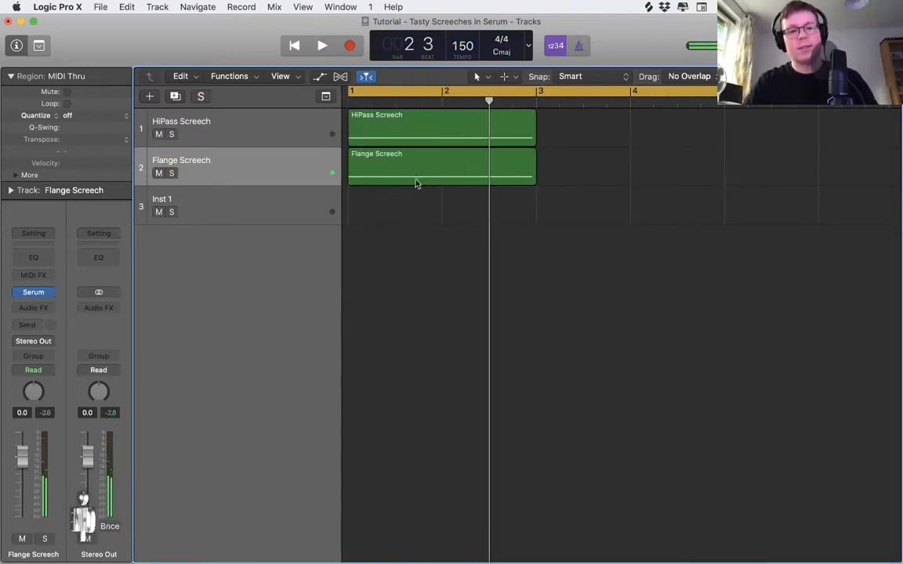
# - Mute the HiPass Screech and Flange Screech regions together
pyautogui.click(418, 170)
pyautogui.click(416, 142)
pyautogui.keyDown('shift'); pyautogui.click(410, 166); pyautogui.keyUp('shift')
pyautogui.hotkey('ctrl', 'm')
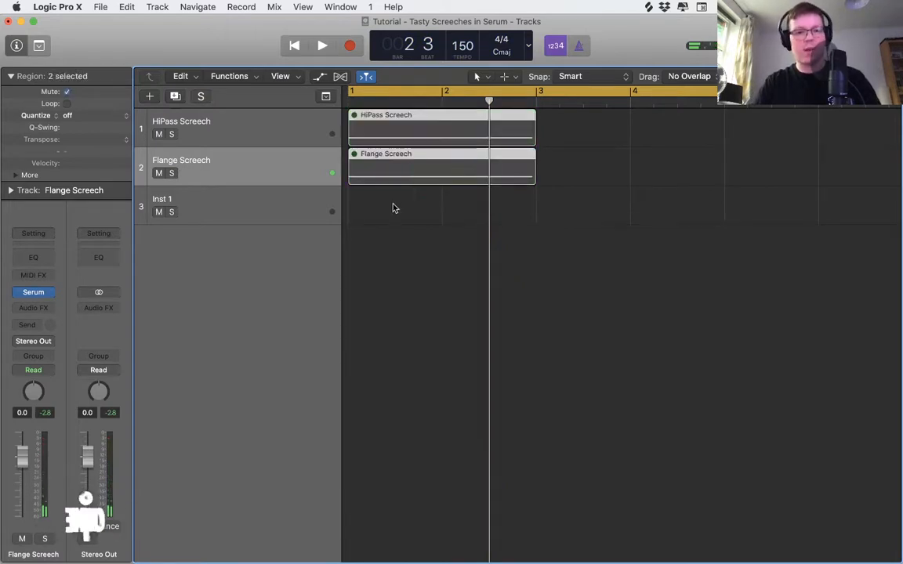
# - Open the Serum instrument of the Inst 1 track and move its window clear of the channel strip
pyautogui.click(376, 208)
pyautogui.click(11, 76)
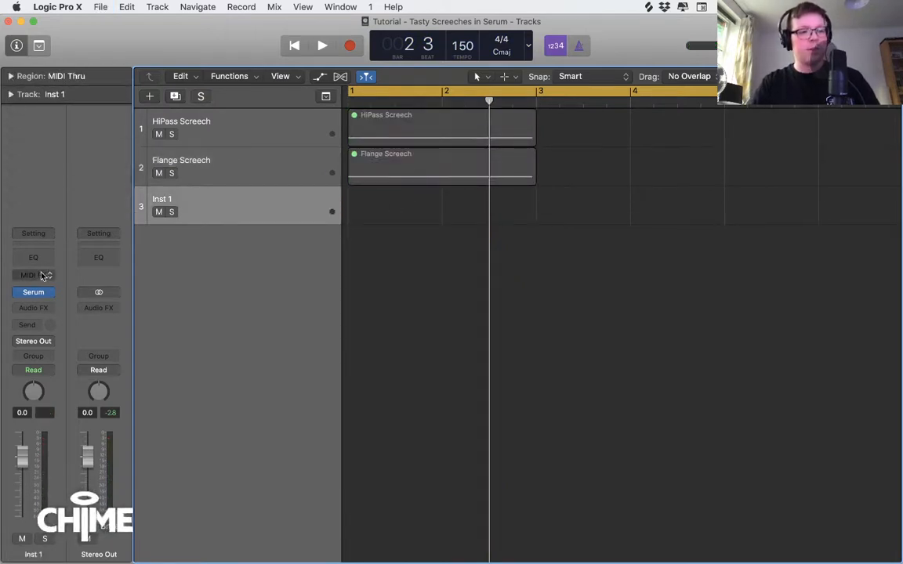
pyautogui.click(35, 292)
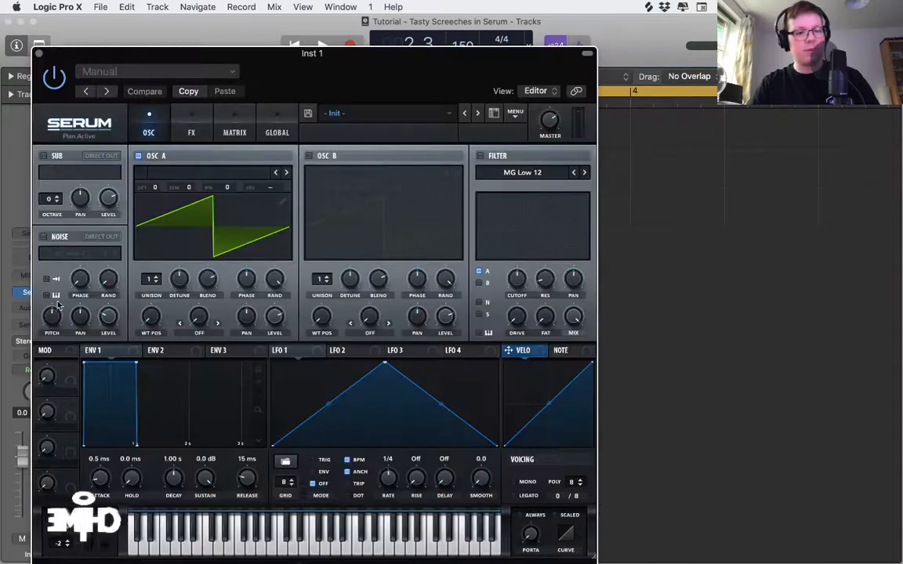
pyautogui.moveTo(372, 56); pyautogui.dragTo(478, 25)
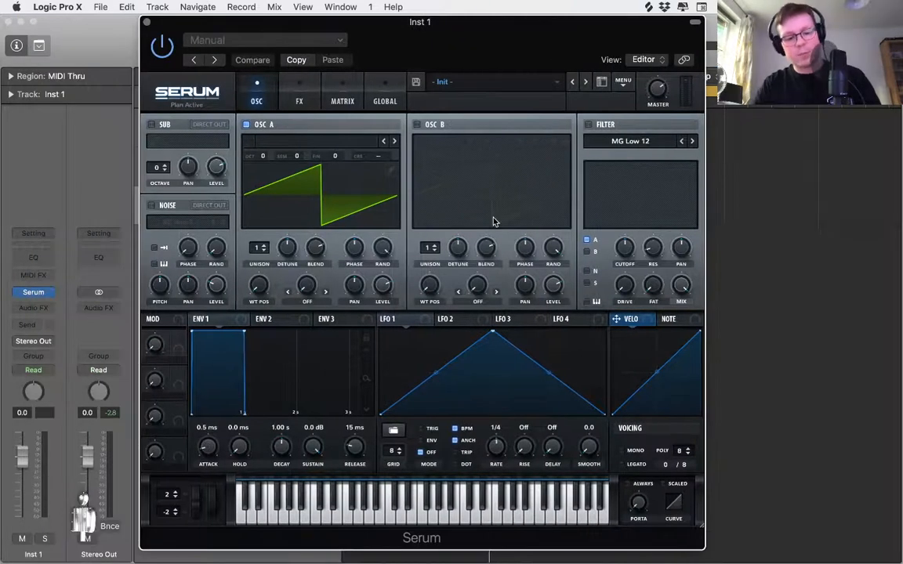
# - Show the Musical Typing keyboard, play a test note, and place the keyboard beside the Serum window
pyautogui.press('super+k')
pyautogui.moveTo(562, 115); pyautogui.dragTo(656, 131)
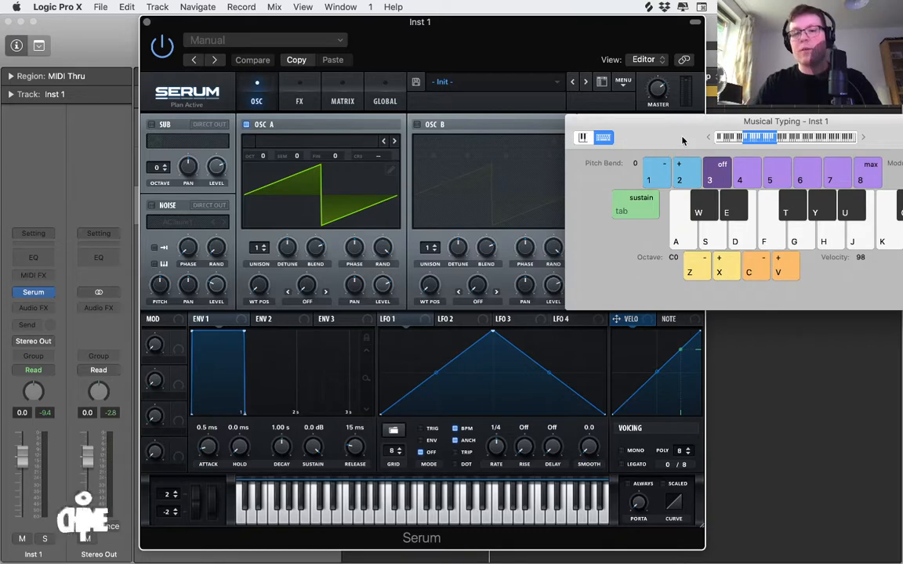
pyautogui.press('f')
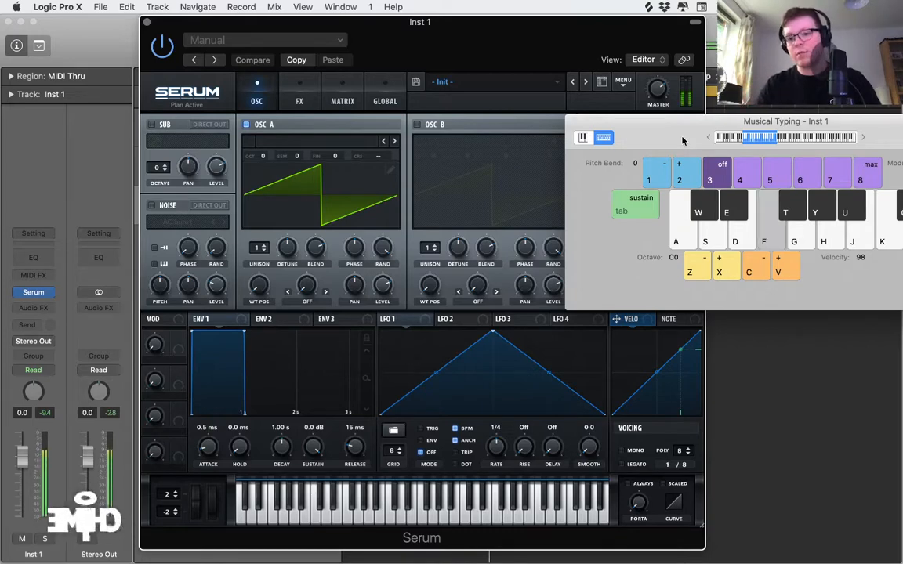
pyautogui.moveTo(680, 139); pyautogui.dragTo(799, 135)
pyautogui.moveTo(597, 24); pyautogui.dragTo(581, 9)
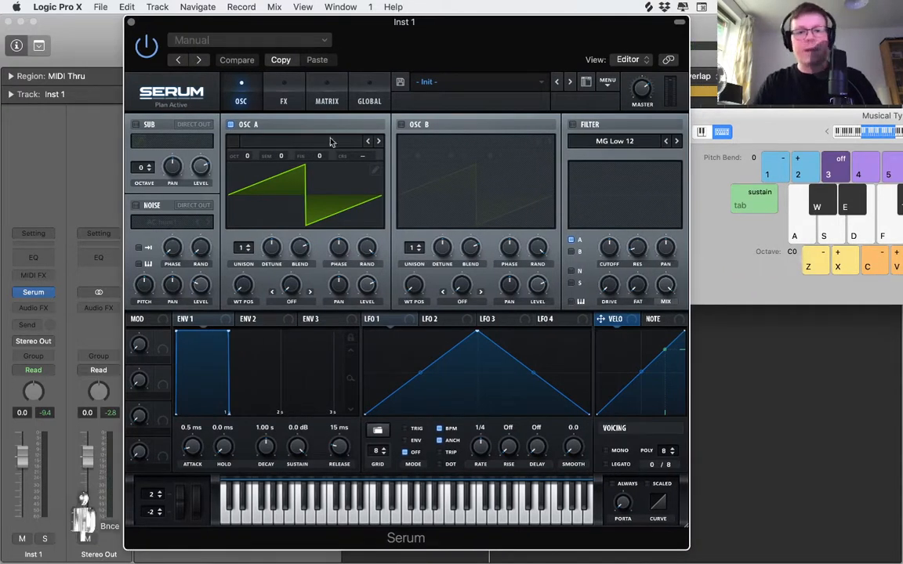
# - Load the Monster 1 [SL] wavetable into oscillator A
pyautogui.click(284, 141)
pyautogui.moveTo(284, 154)
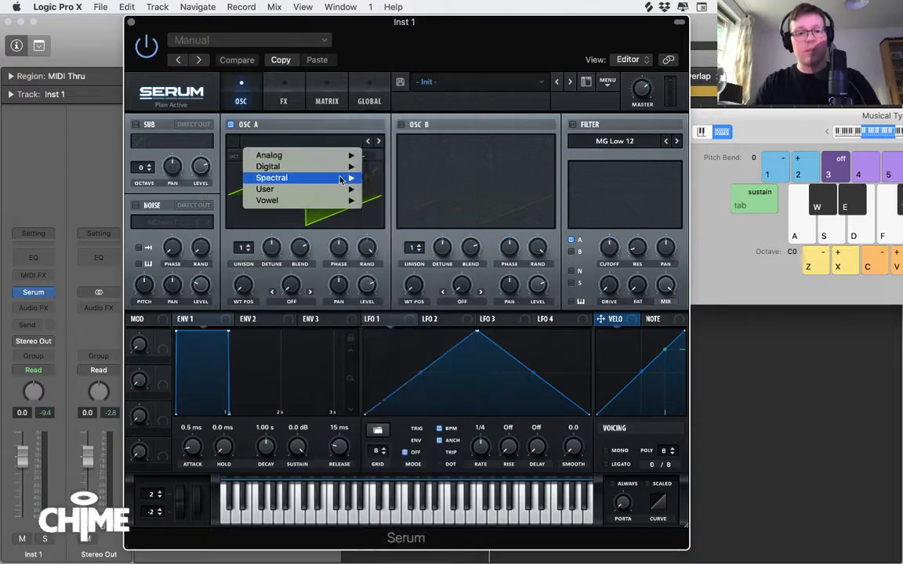
pyautogui.moveTo(341, 183)
pyautogui.click(402, 247)
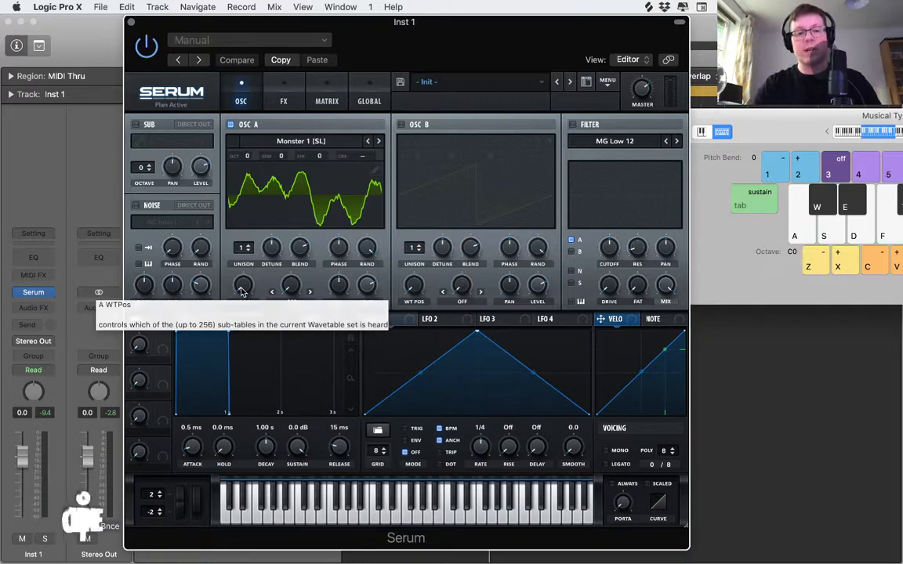
# - Sweep oscillator A's wavetable position while playing test notes and leave it partway up the table
pyautogui.moveTo(242, 291)
pyautogui.mouseDown()
pyautogui.moveTo(247, 225)
pyautogui.moveTo(245, 291)
pyautogui.mouseUp()
pyautogui.press('f')
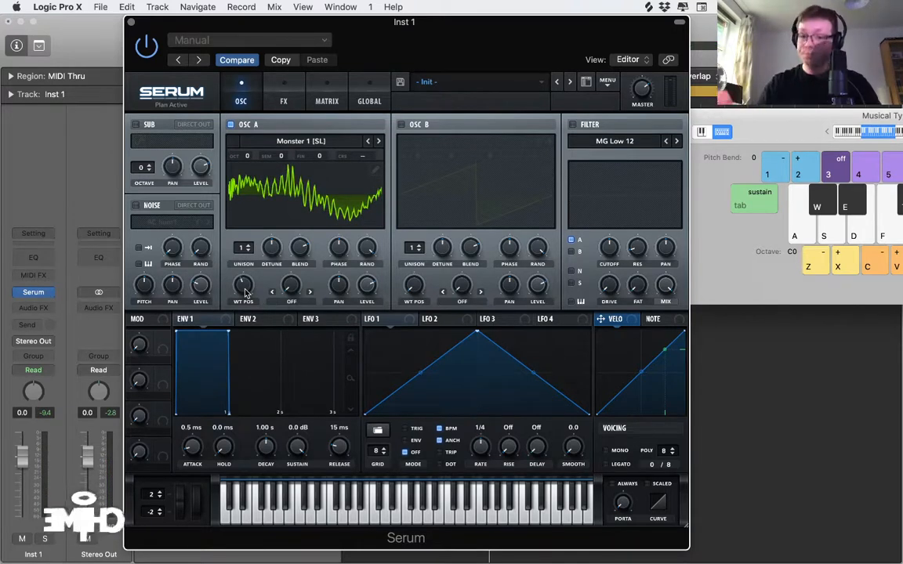
pyautogui.moveTo(245, 293)
pyautogui.mouseDown()
pyautogui.moveTo(247, 268)
pyautogui.moveTo(242, 305)
pyautogui.mouseUp()
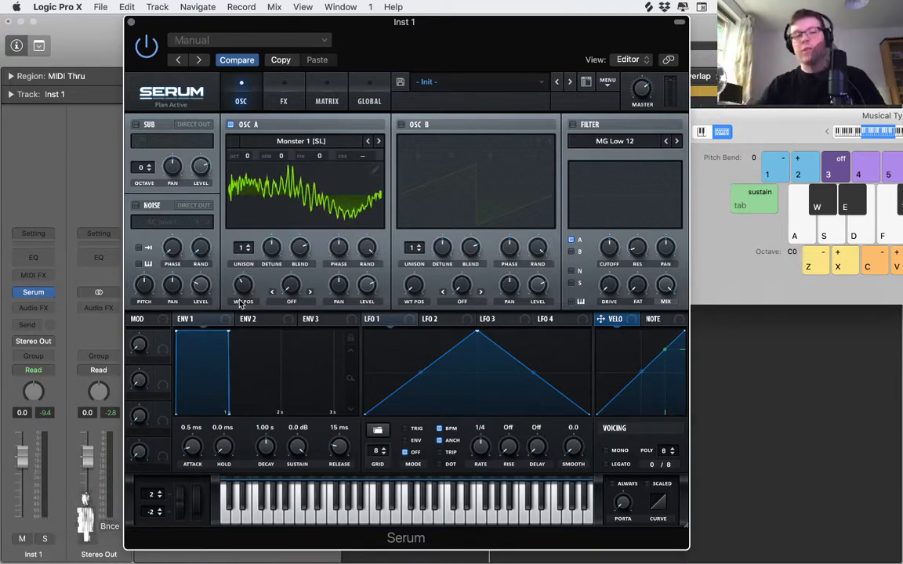
pyautogui.moveTo(243, 288); pyautogui.dragTo(250, 249)
pyautogui.press('f')
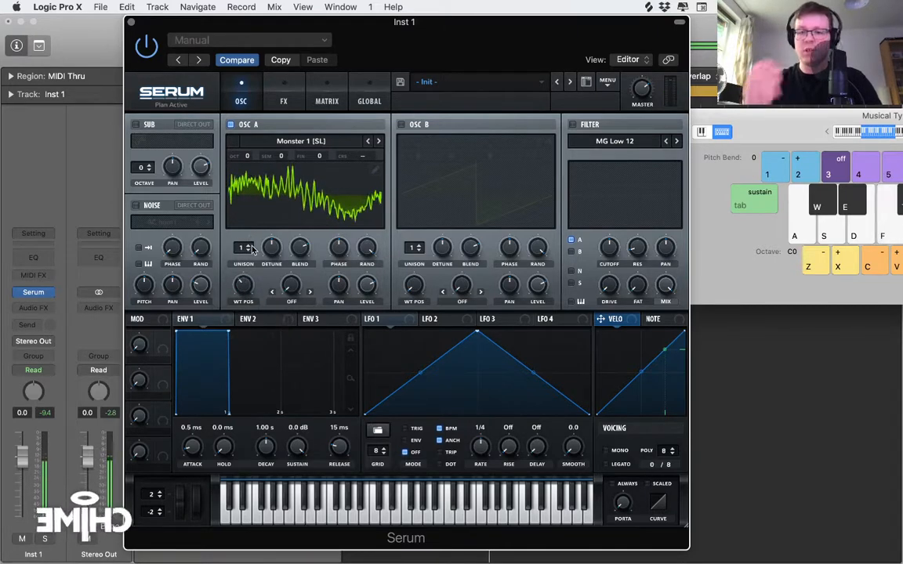
pyautogui.moveTo(242, 291)
pyautogui.mouseDown()
pyautogui.moveTo(249, 282)
pyautogui.moveTo(253, 298)
pyautogui.mouseUp()
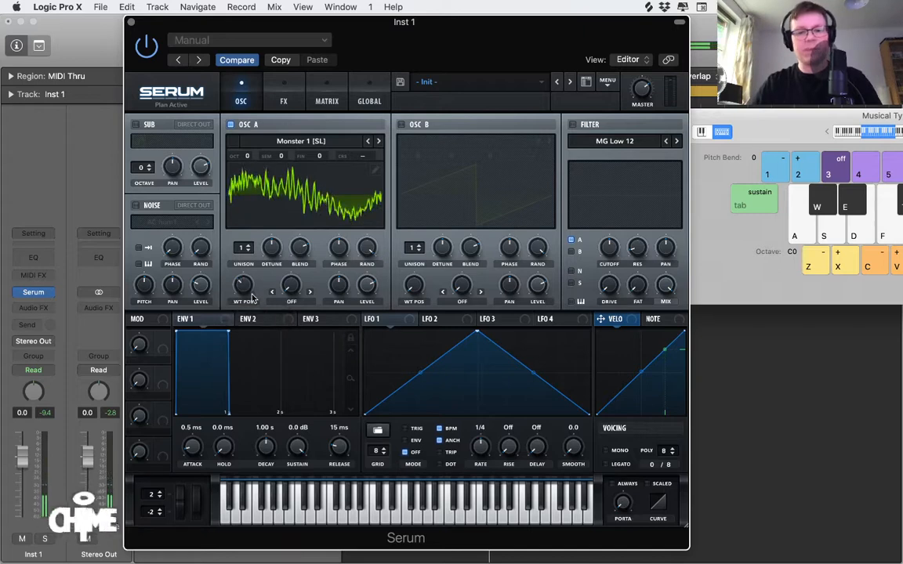
# - Shape LFO 1 into a plateau with a rounded rise and fall, in Trig mode at a 1/2 rate
pyautogui.moveTo(478, 333); pyautogui.dragTo(431, 325)
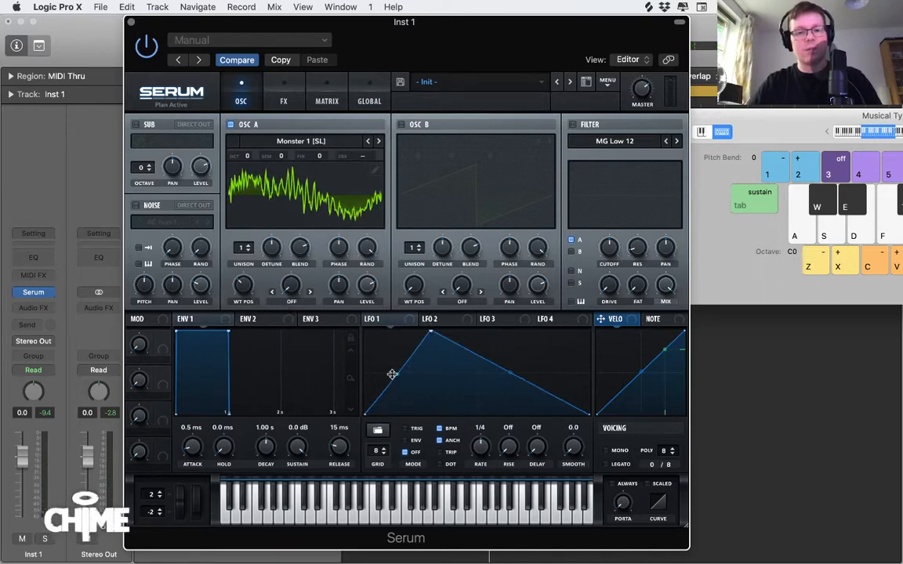
pyautogui.moveTo(392, 374); pyautogui.dragTo(392, 356)
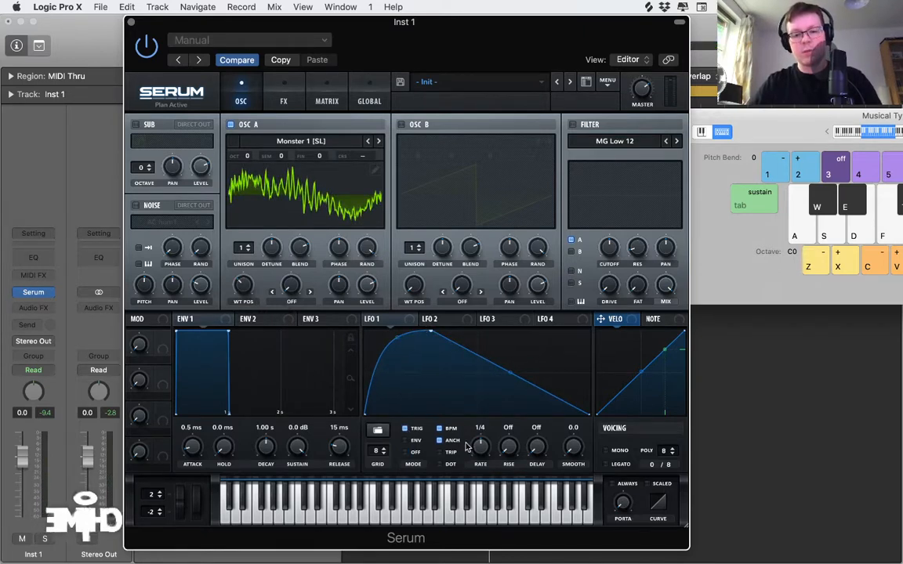
pyautogui.moveTo(509, 372); pyautogui.dragTo(530, 330)
pyautogui.moveTo(561, 373); pyautogui.dragTo(563, 366)
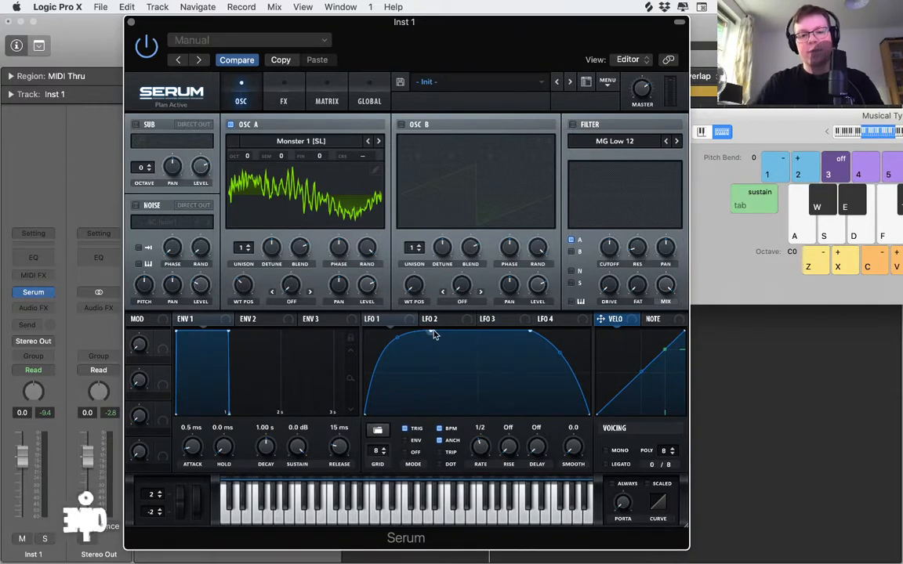
pyautogui.moveTo(434, 332)
pyautogui.mouseDown()
pyautogui.moveTo(431, 345)
pyautogui.moveTo(432, 331)
pyautogui.mouseUp()
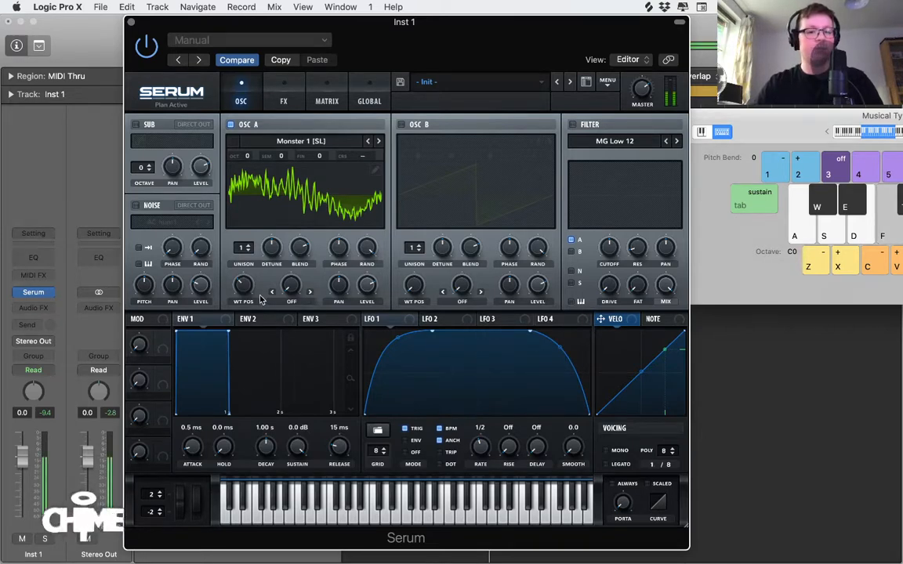
# - Assign LFO 1 to oscillator A's wavetable position and adjust the modulation range
pyautogui.moveTo(369, 319); pyautogui.dragTo(242, 269)
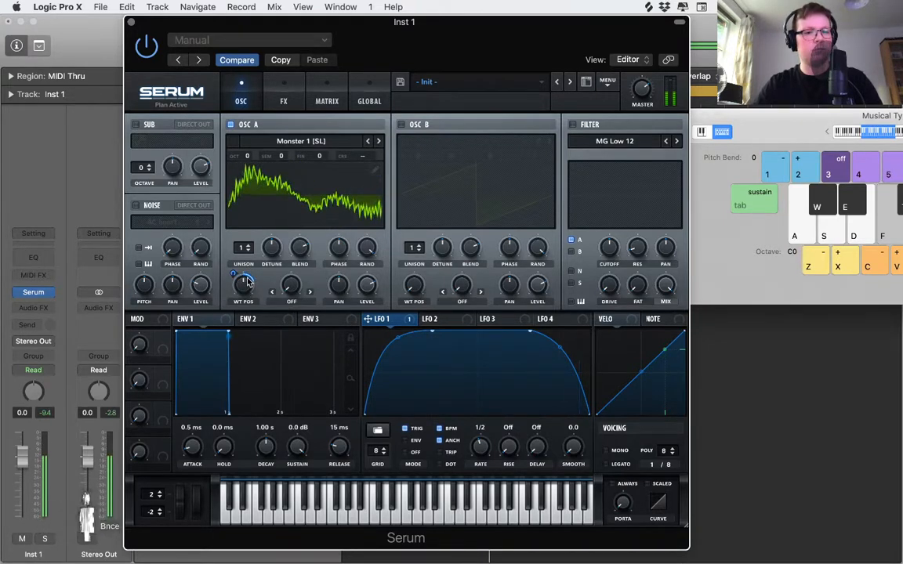
pyautogui.moveTo(231, 274)
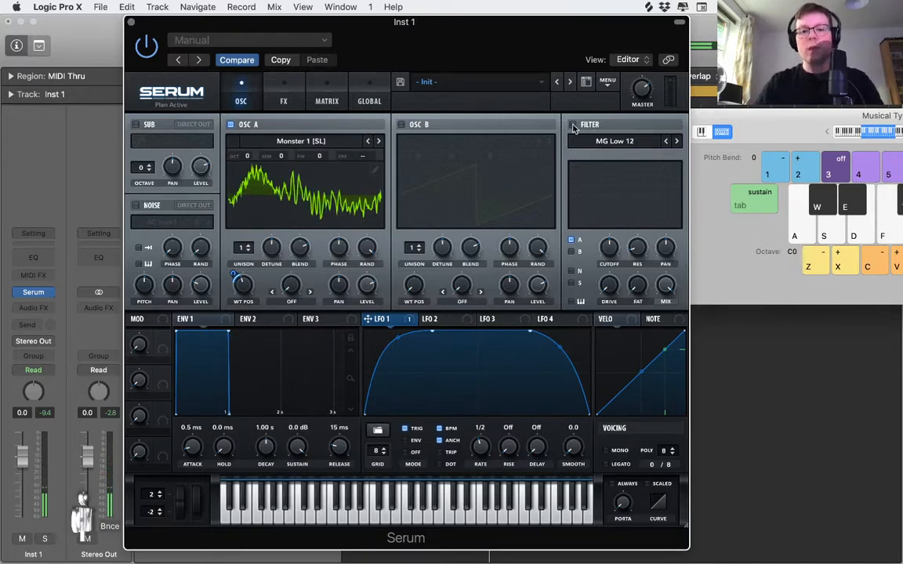
# - Enable the filter on oscillator A and set its type to High 24
pyautogui.click(572, 124)
pyautogui.click(615, 141)
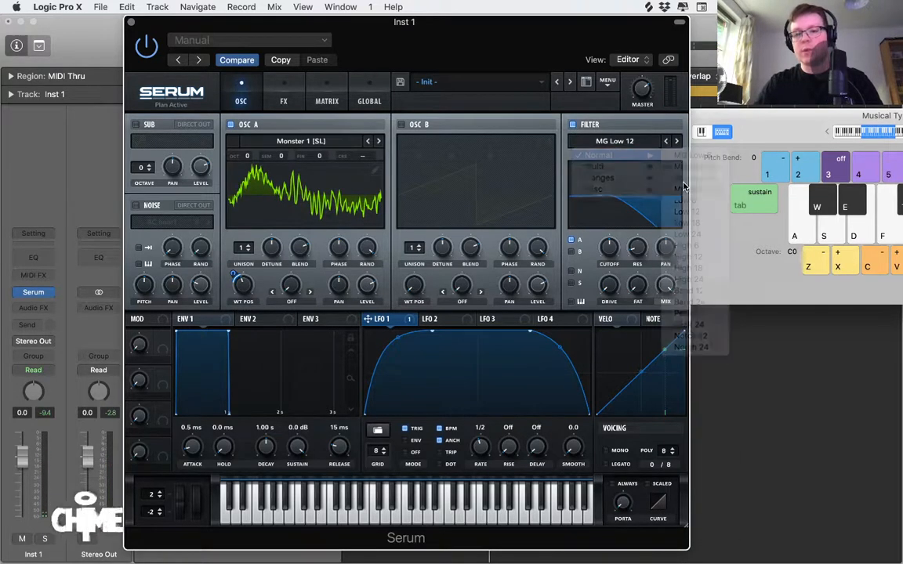
pyautogui.click(615, 141)
pyautogui.moveTo(598, 155)
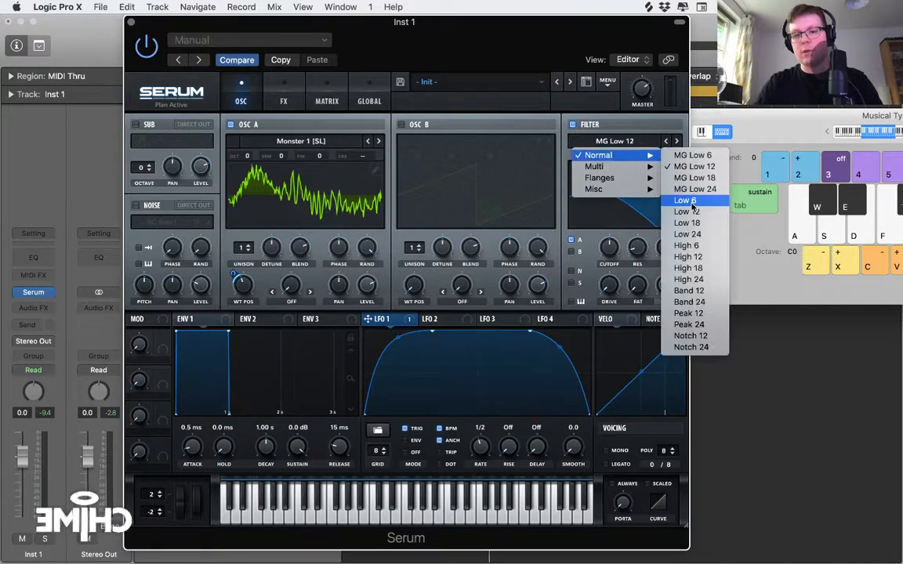
pyautogui.click(687, 279)
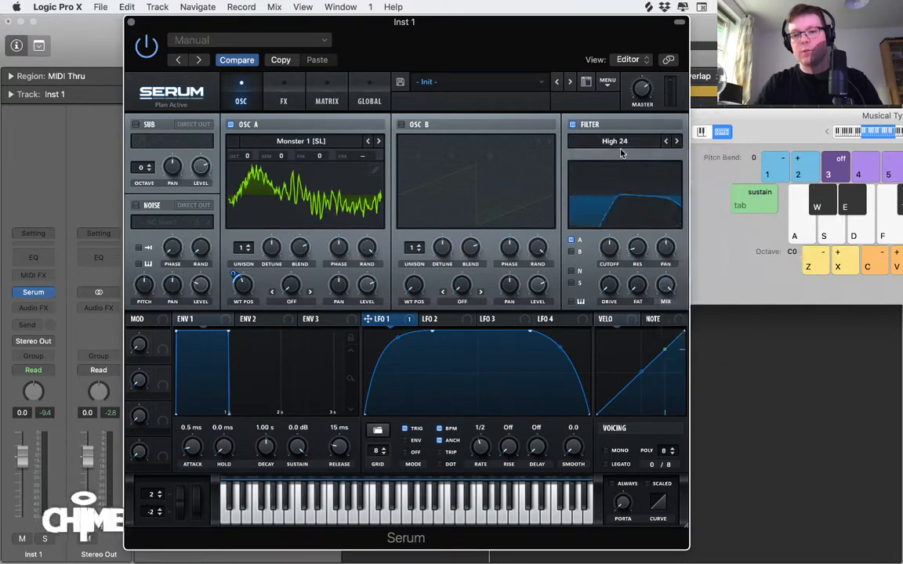
# - Lower the filter cutoff, raise its resonance and fat, and set the drive to about 35%
pyautogui.moveTo(609, 250); pyautogui.dragTo(612, 268)
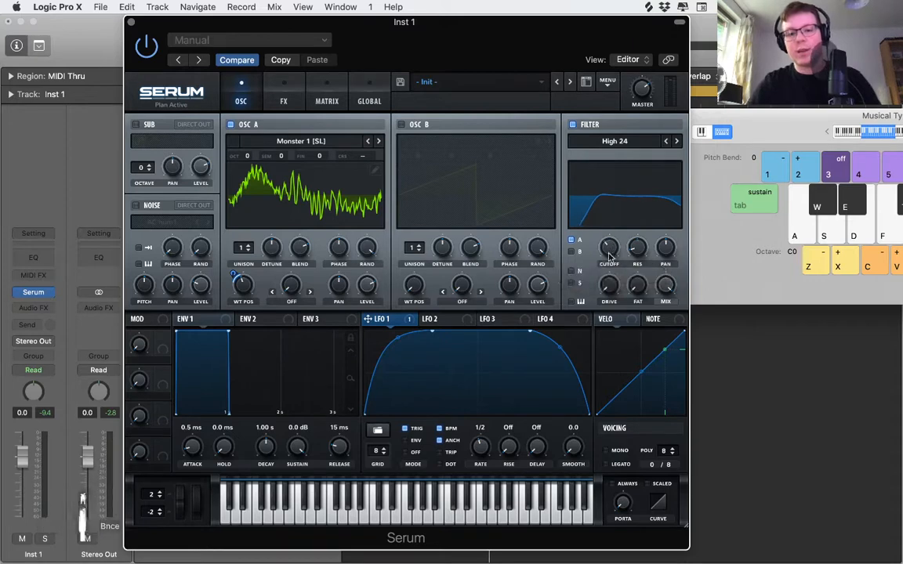
pyautogui.moveTo(611, 279); pyautogui.dragTo(612, 255)
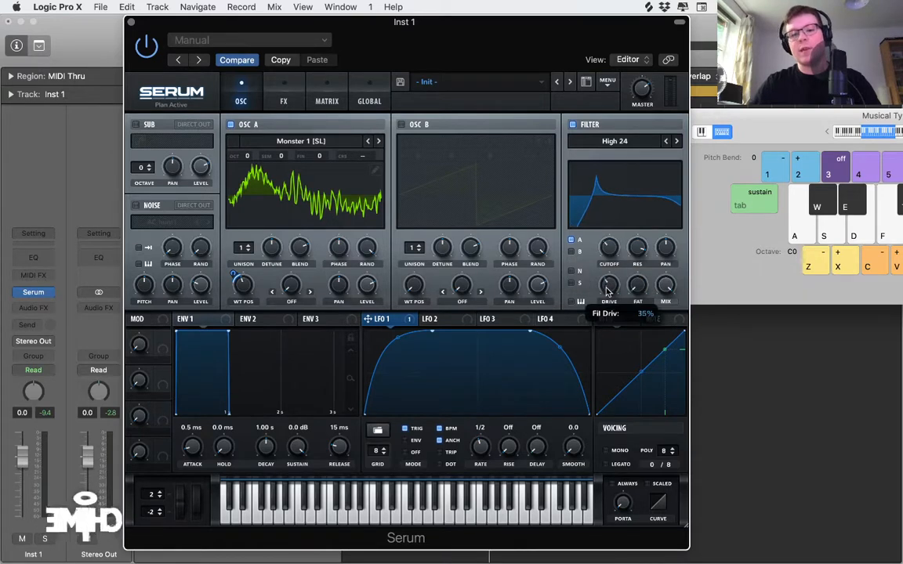
pyautogui.moveTo(636, 285); pyautogui.dragTo(637, 264)
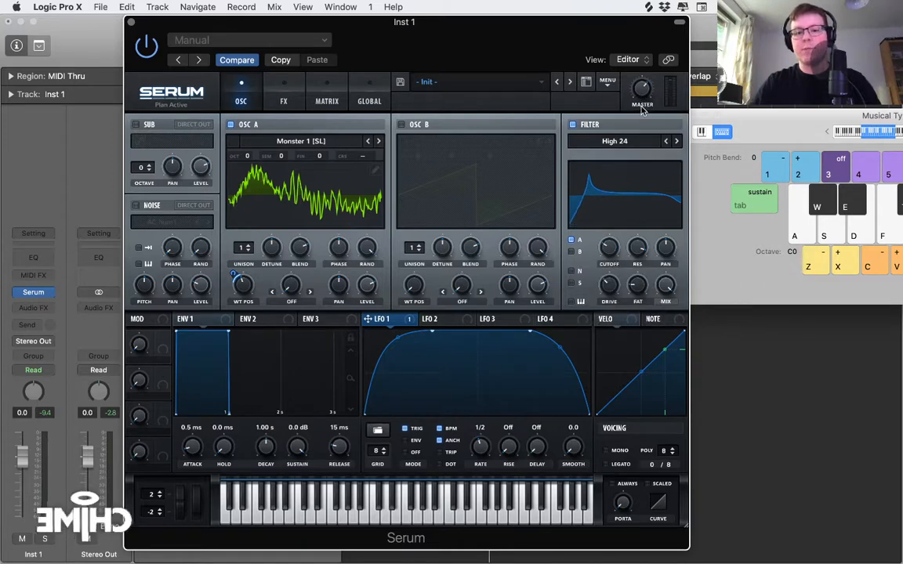
pyautogui.moveTo(584, 202)
pyautogui.mouseDown()
pyautogui.moveTo(615, 206)
pyautogui.moveTo(589, 206)
pyautogui.mouseUp()
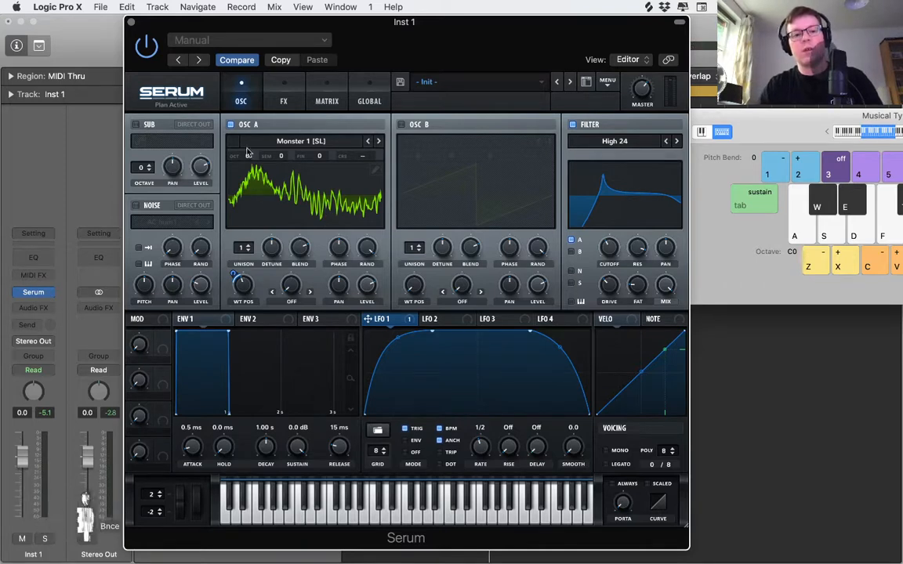
# - Assign LFO 1 to the filter cutoff and adjust the modulation depth
pyautogui.moveTo(368, 317); pyautogui.dragTo(602, 235)
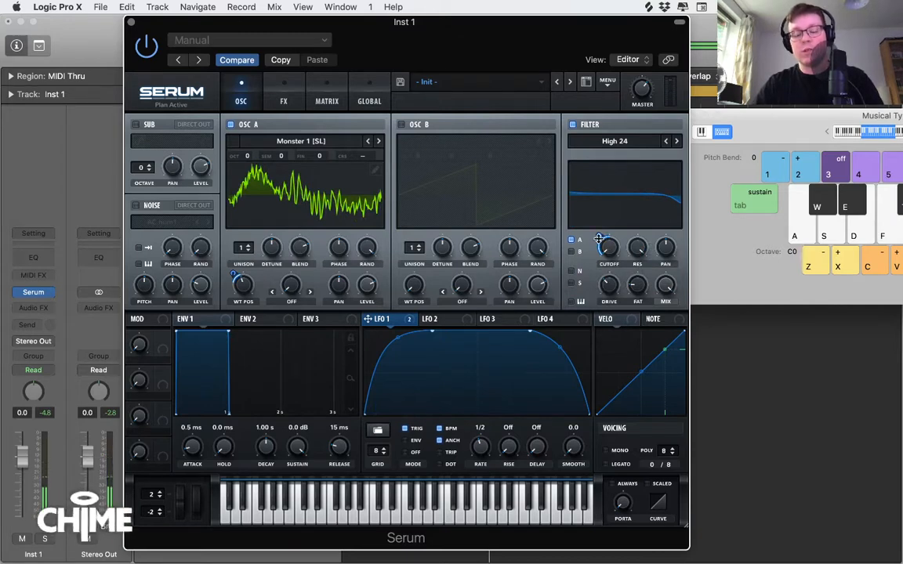
pyautogui.moveTo(599, 239); pyautogui.dragTo(599, 234)
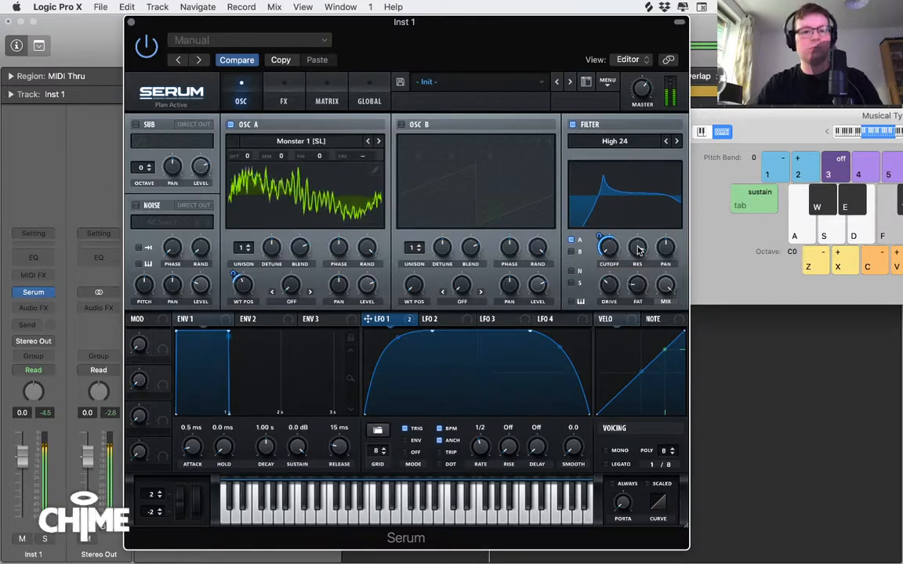
# - Enable the sub oscillator with direct output and assign LFO 1 to its level, adjusting the modulation depth
pyautogui.click(136, 124)
pyautogui.click(195, 124)
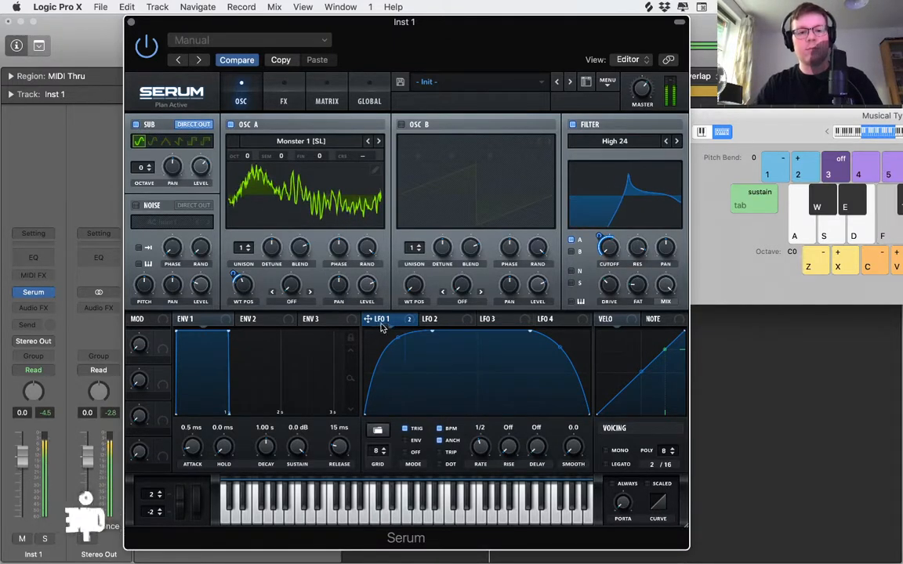
pyautogui.moveTo(378, 321); pyautogui.dragTo(194, 318)
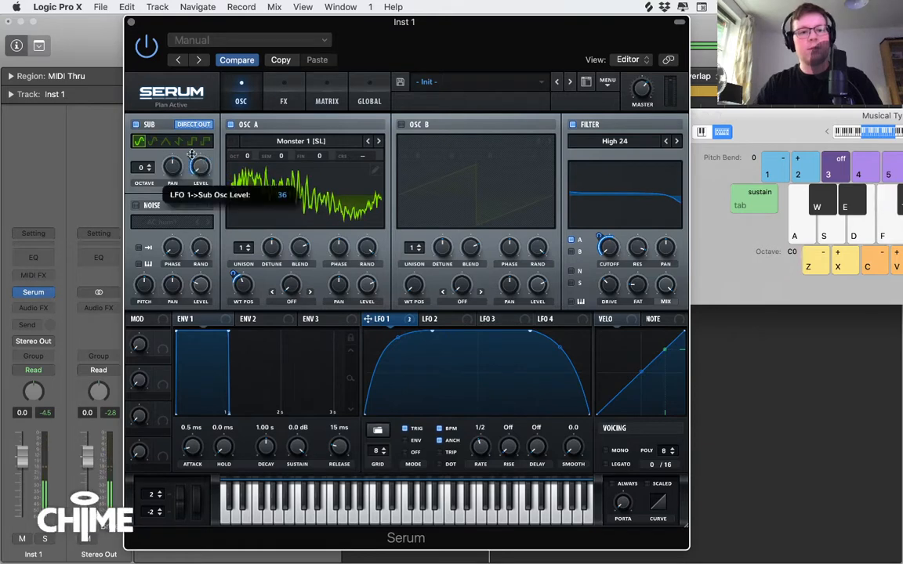
pyautogui.moveTo(192, 120); pyautogui.dragTo(192, 125)
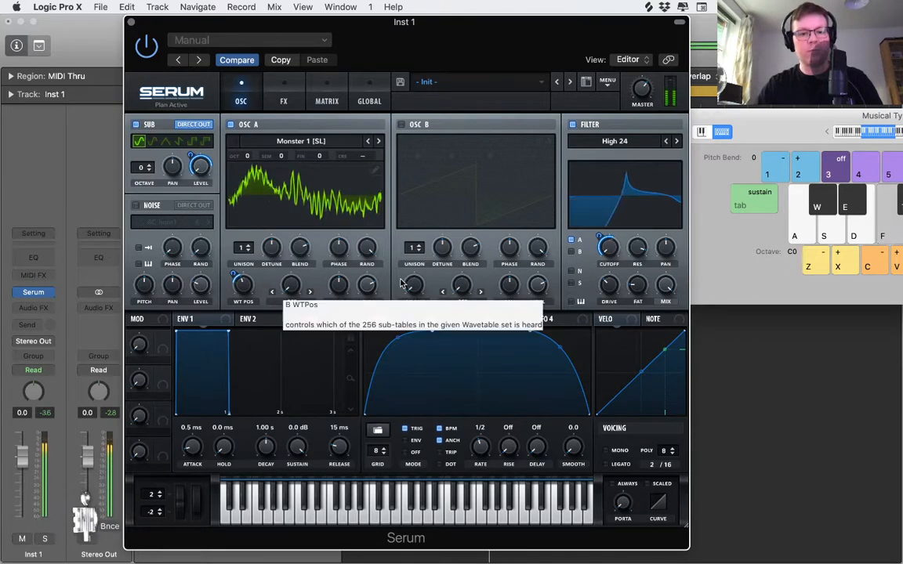
# - Assign LFO 1 to oscillator A's level with a modulation depth of about 42
pyautogui.moveTo(369, 324)
pyautogui.moveTo(369, 323); pyautogui.dragTo(358, 256)
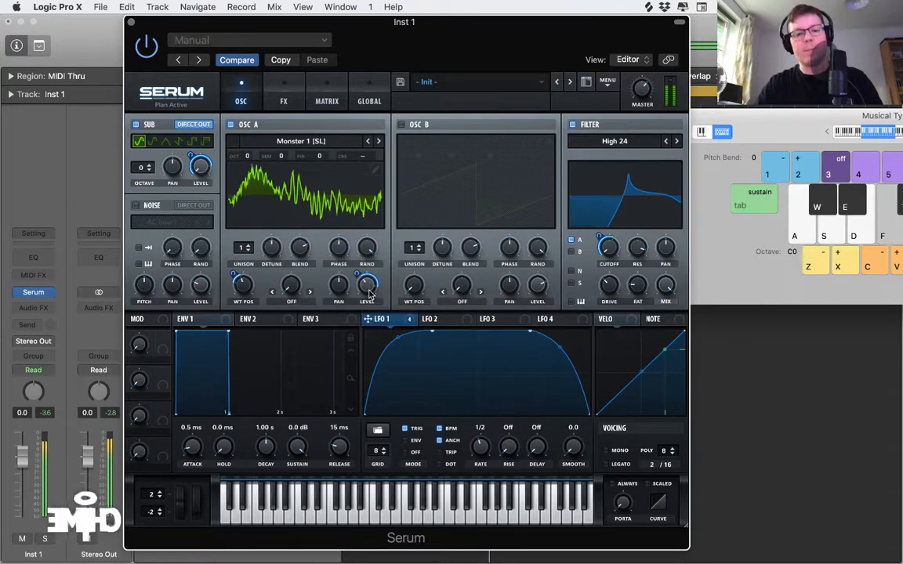
pyautogui.moveTo(367, 290); pyautogui.dragTo(366, 300)
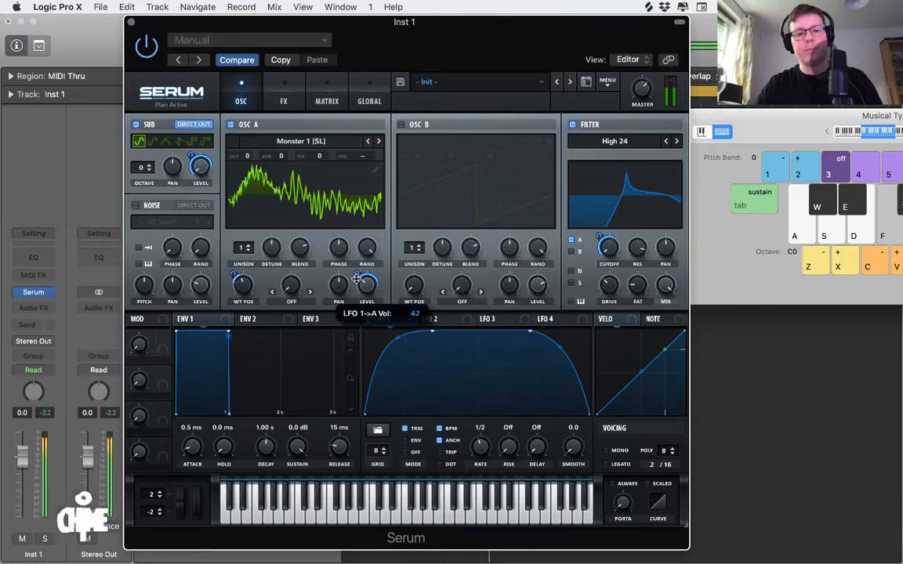
# - Enable the distortion effect at the start of the effects chain and set its type to Diode 1
pyautogui.click(292, 103)
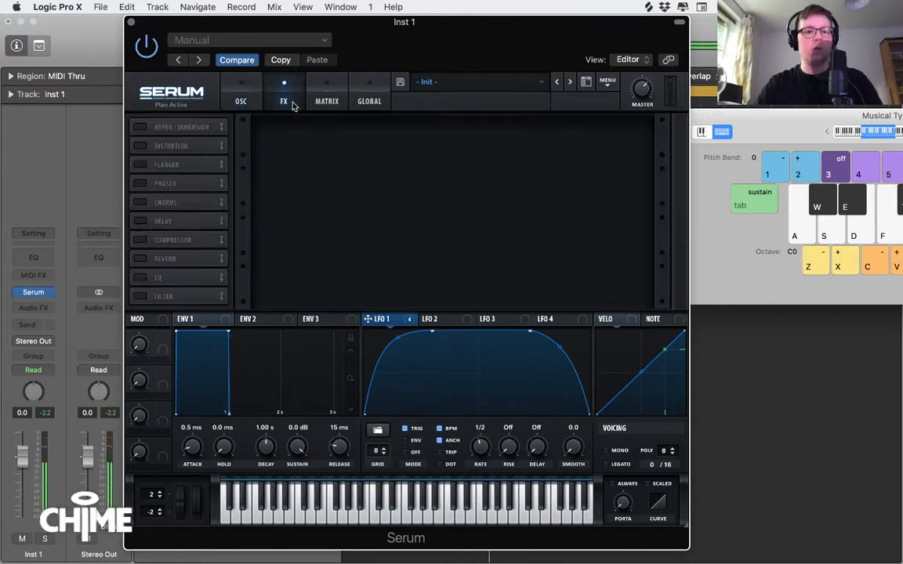
pyautogui.moveTo(155, 149); pyautogui.dragTo(145, 129)
pyautogui.click(140, 128)
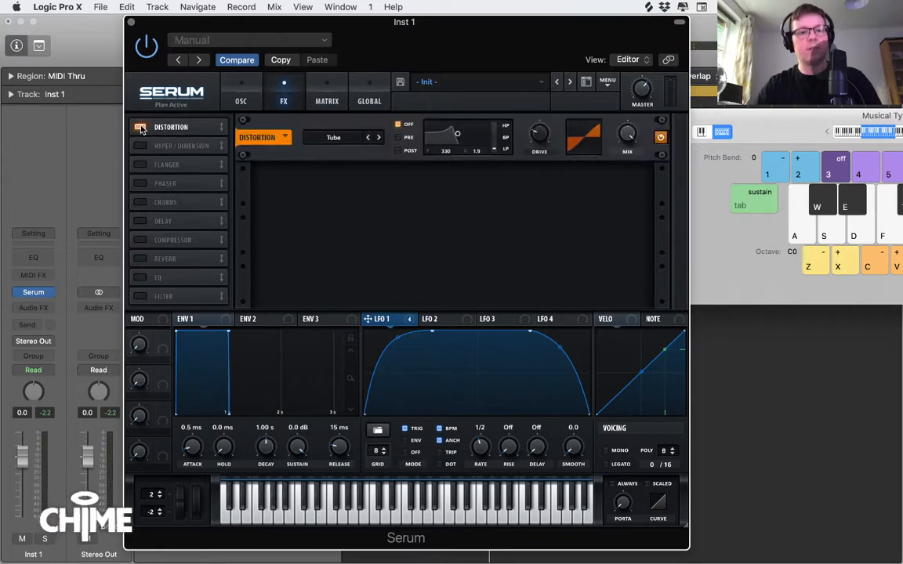
pyautogui.moveTo(544, 122)
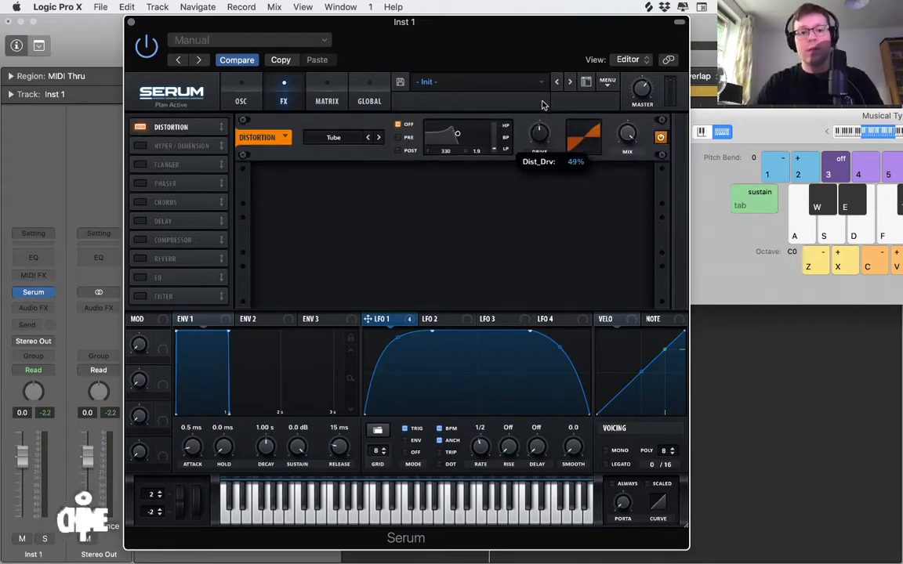
pyautogui.moveTo(541, 134); pyautogui.dragTo(549, 79)
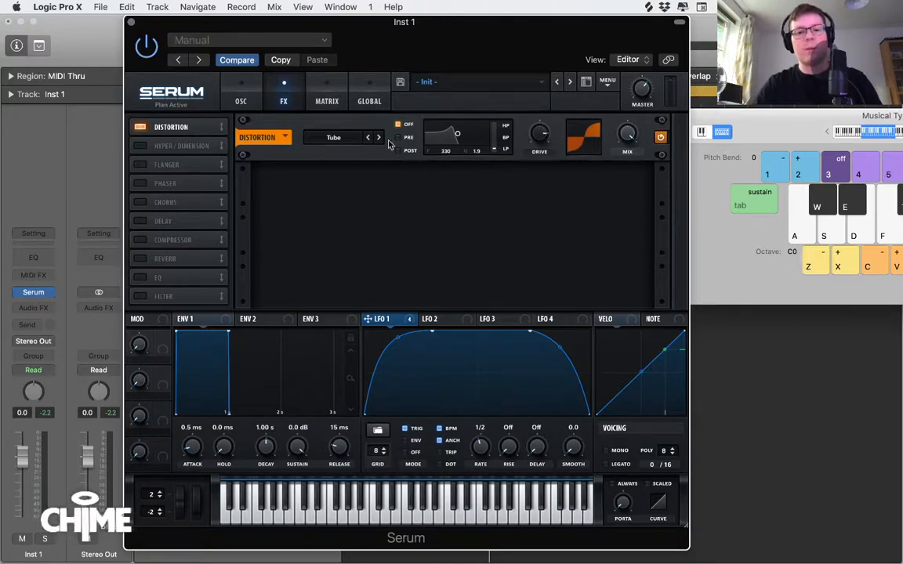
pyautogui.moveTo(551, 134); pyautogui.dragTo(534, 159)
pyautogui.click(333, 137)
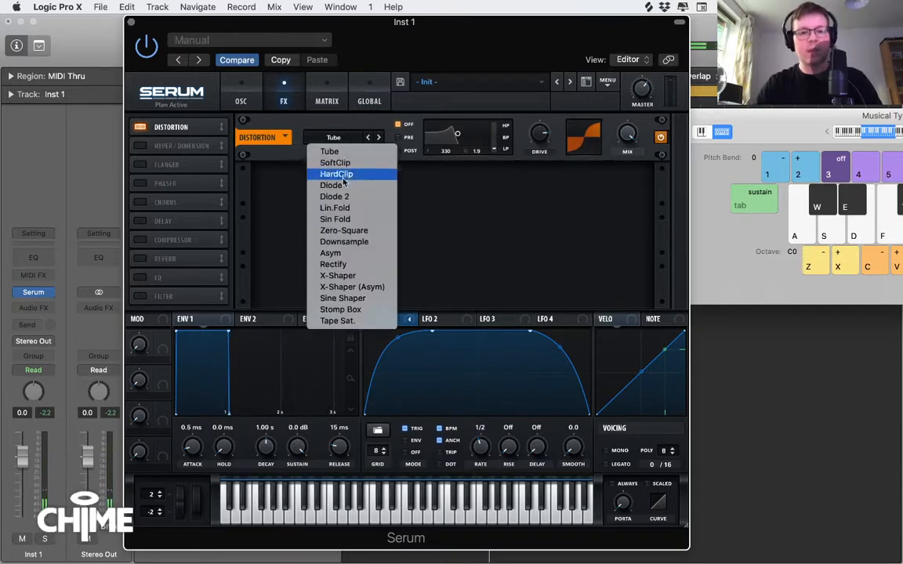
pyautogui.click(334, 185)
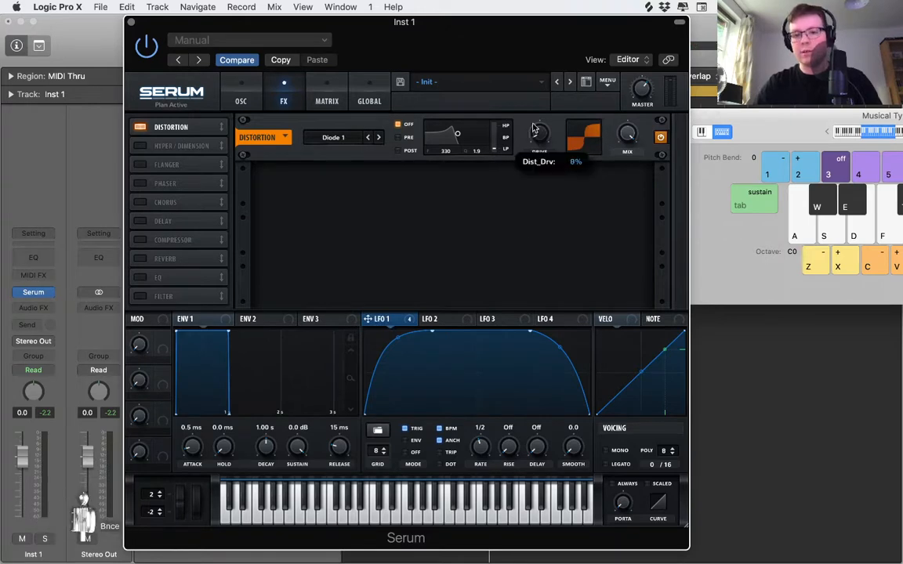
# - Try out the distortion drive, lower it again, then assign LFO 1 to it and adjust the modulation depth
pyautogui.moveTo(537, 126); pyautogui.dragTo(537, 75)
pyautogui.press('f')
pyautogui.moveTo(538, 134); pyautogui.dragTo(539, 113)
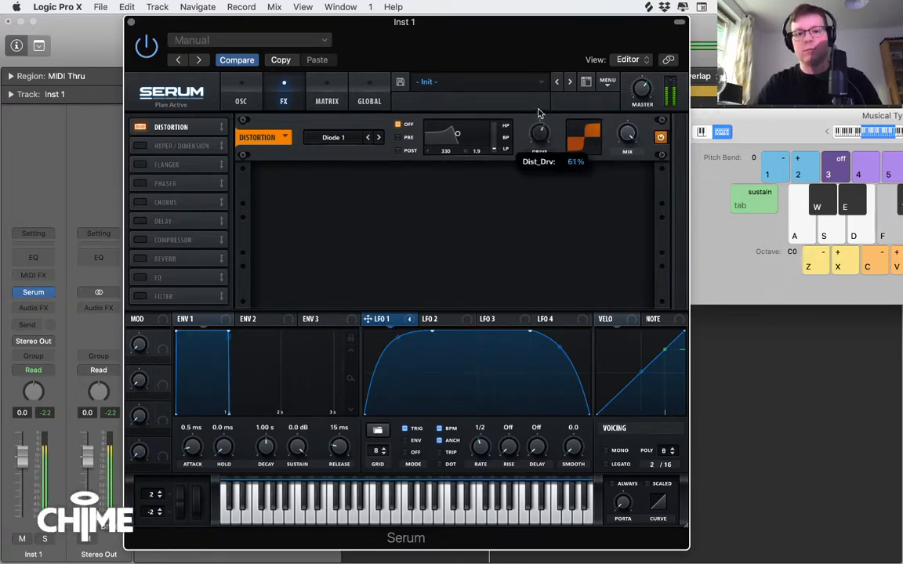
pyautogui.moveTo(536, 73); pyautogui.dragTo(532, 127)
pyautogui.moveTo(369, 318); pyautogui.dragTo(537, 207)
pyautogui.moveTo(529, 123); pyautogui.dragTo(549, 113)
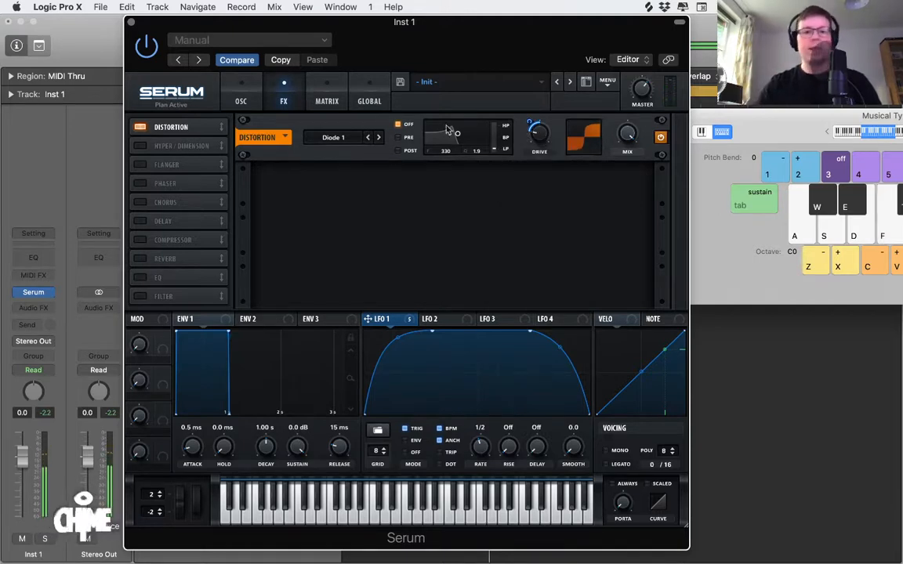
# - Audition the patch and fine-tune LFO 1's modulation depth on the filter cutoff
pyautogui.click(249, 100)
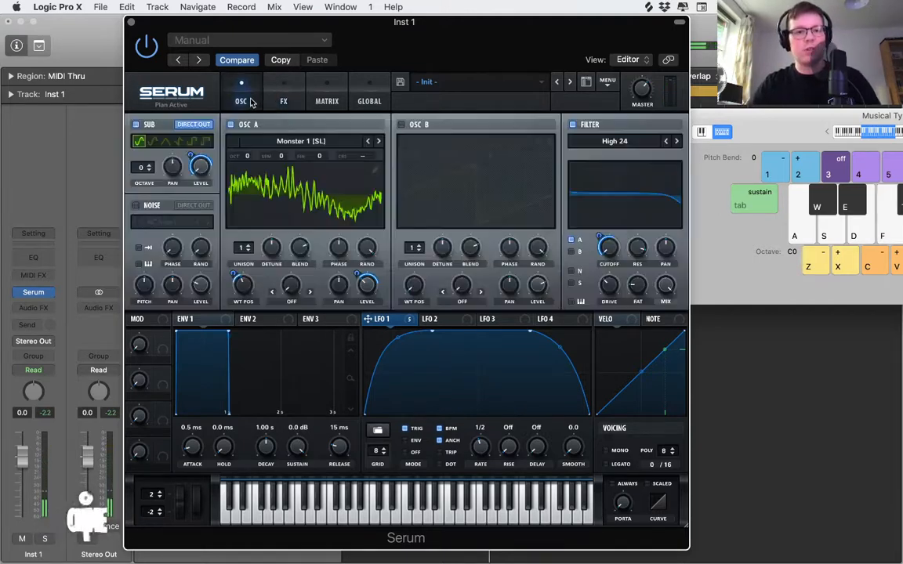
pyautogui.moveTo(372, 290)
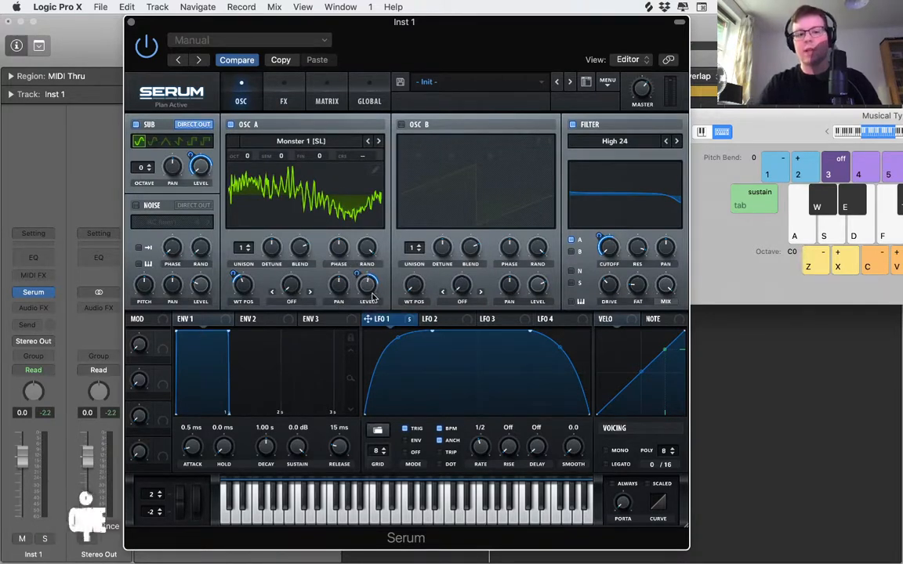
pyautogui.press('f')
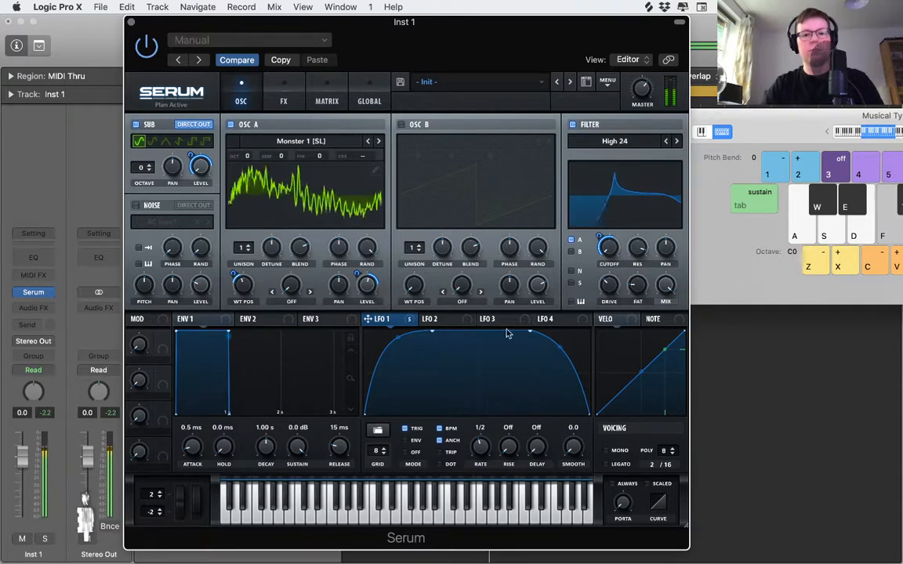
pyautogui.moveTo(607, 249)
pyautogui.mouseDown()
pyautogui.moveTo(613, 228)
pyautogui.moveTo(599, 254)
pyautogui.moveTo(597, 236)
pyautogui.mouseUp()
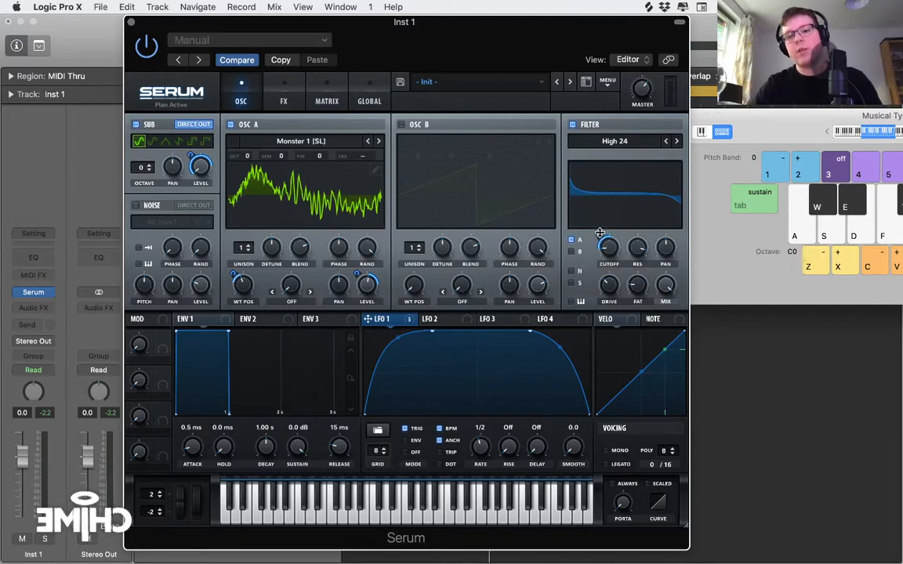
pyautogui.press('f')
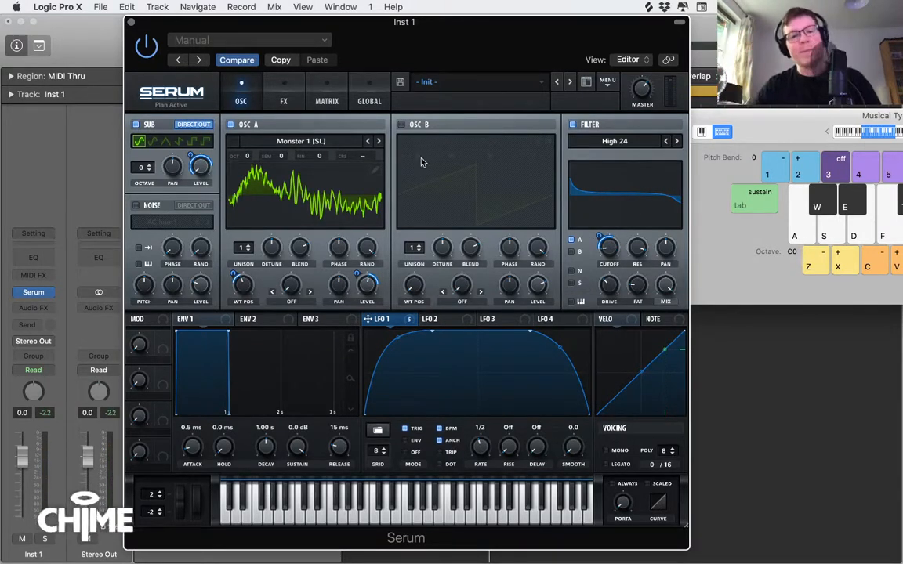
# - Enable the compressor, place it directly after the distortion in the effects chain, and turn on its multiband mode
pyautogui.click(284, 100)
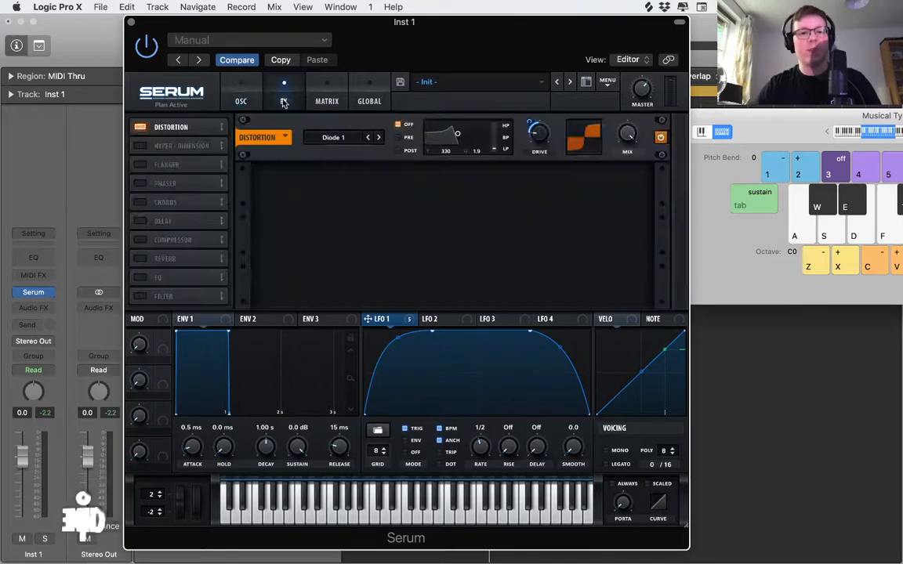
pyautogui.click(249, 102)
pyautogui.click(283, 91)
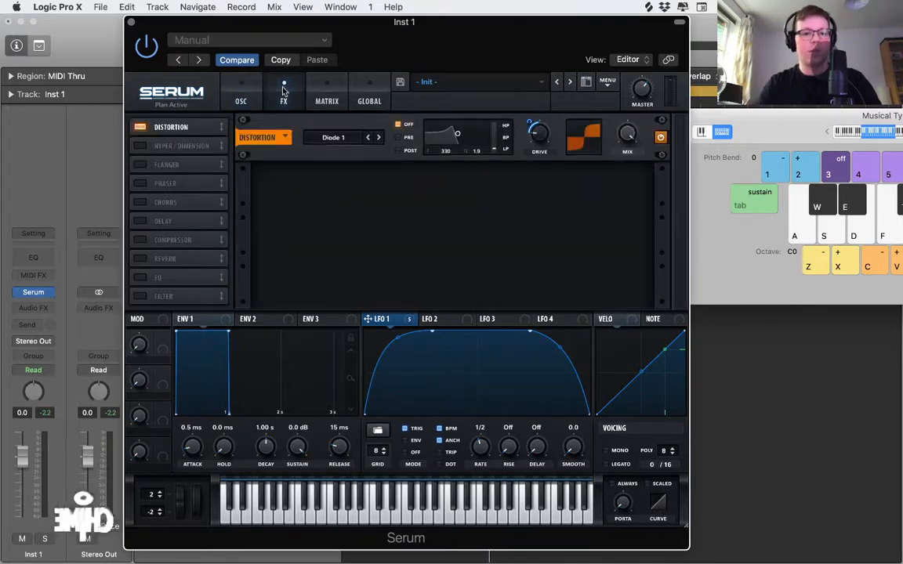
pyautogui.click(152, 239)
pyautogui.moveTo(153, 240); pyautogui.dragTo(165, 148)
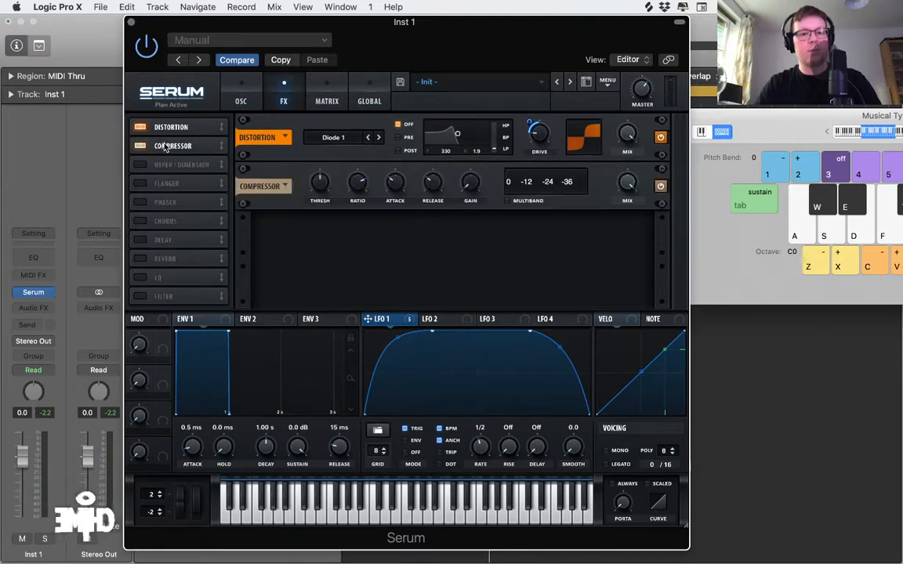
pyautogui.click(505, 203)
# - Set the compressor threshold to about -20.9 dB and assign LFO 1 to it
pyautogui.moveTo(322, 181); pyautogui.dragTo(323, 193)
pyautogui.press('f')
pyautogui.scroll(2, 323, 195)
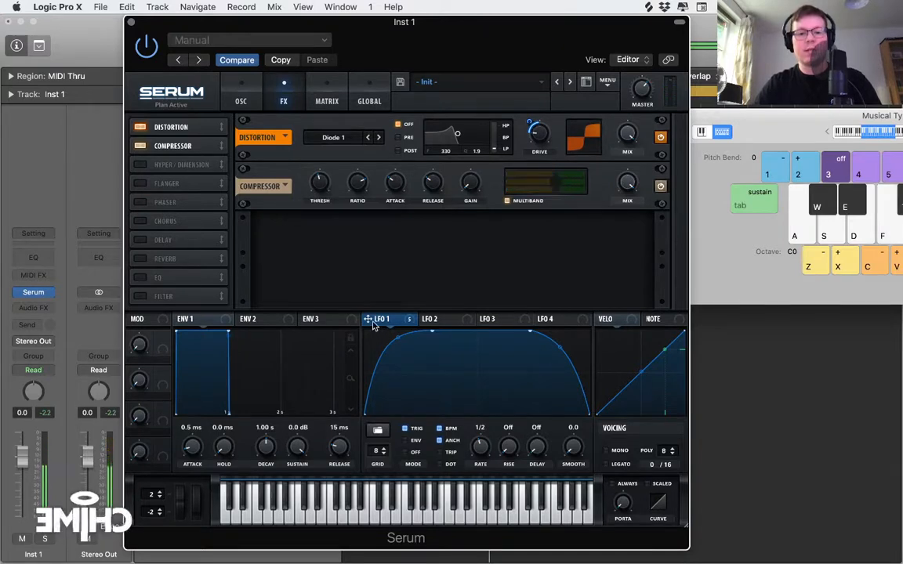
pyautogui.moveTo(329, 186); pyautogui.dragTo(328, 181)
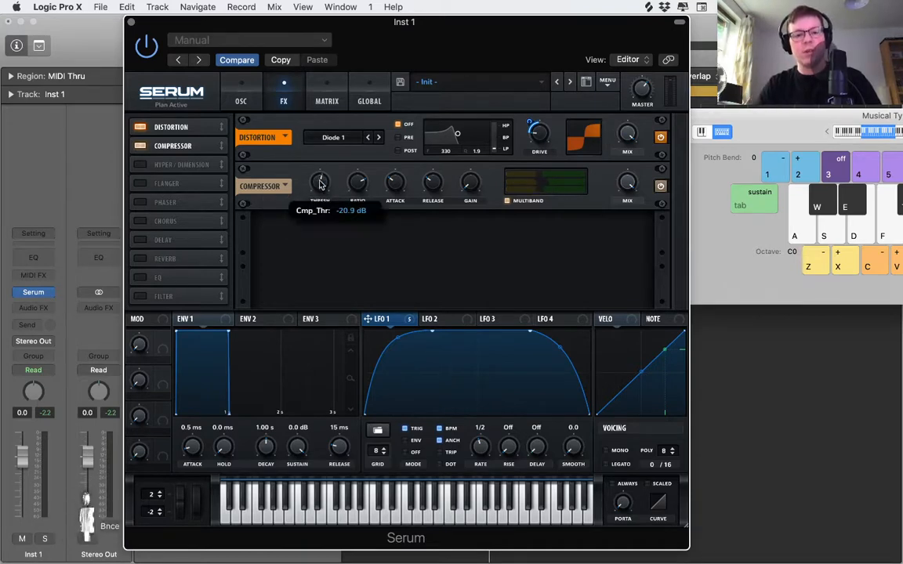
pyautogui.moveTo(386, 319); pyautogui.dragTo(311, 220)
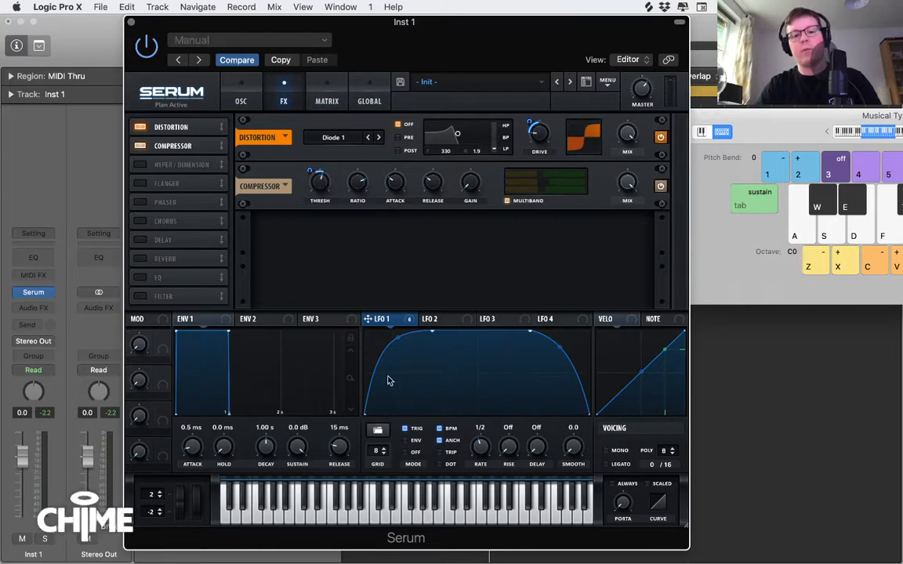
pyautogui.press('f')
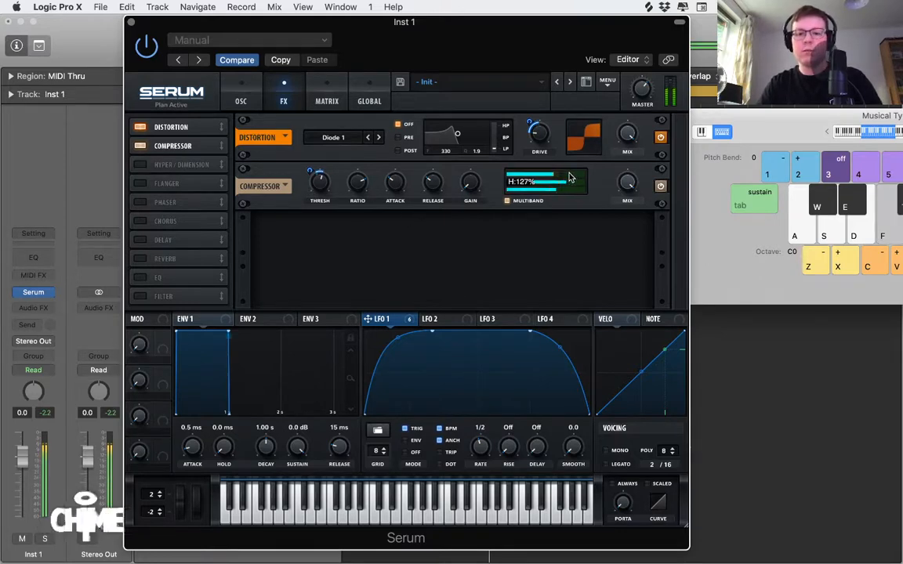
# - Enable the Hyper/Dimension effect, set the Hyper unison to 7 and raise its detune
pyautogui.click(157, 167)
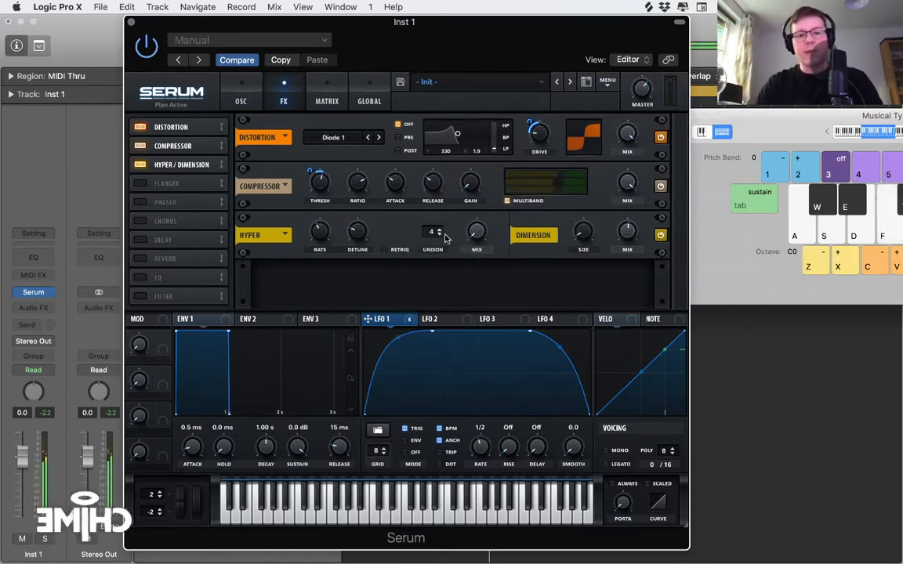
pyautogui.moveTo(438, 233); pyautogui.dragTo(441, 97)
pyautogui.moveTo(356, 237); pyautogui.dragTo(357, 194)
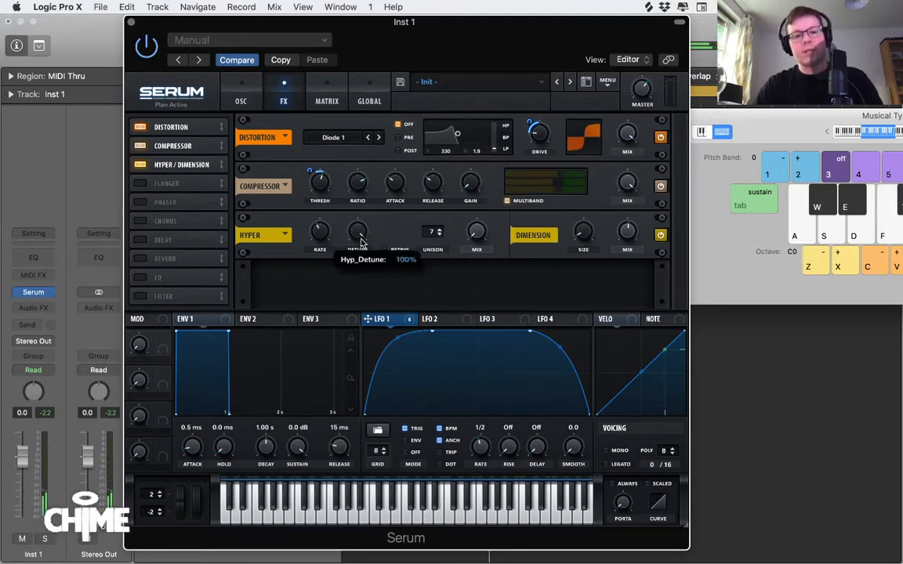
pyautogui.moveTo(361, 240); pyautogui.dragTo(359, 266)
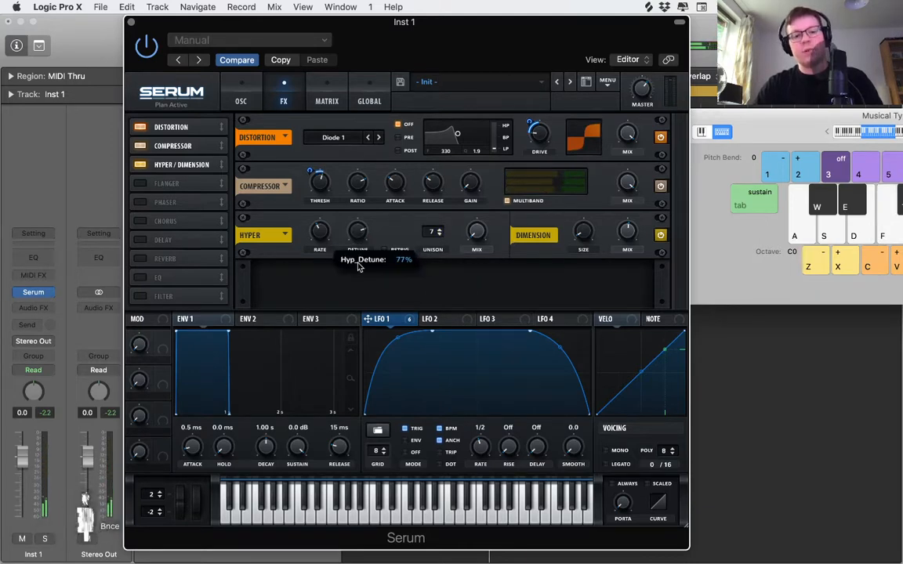
pyautogui.click(439, 235)
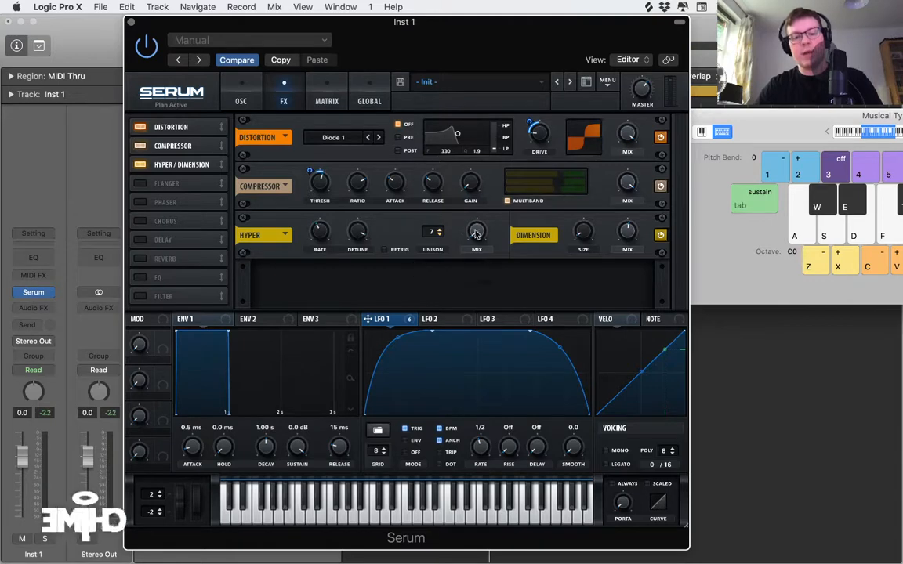
# - Assign LFO 1 to the Hyper mix and adjust the modulation depth while auditioning the sound
pyautogui.moveTo(368, 321); pyautogui.dragTo(466, 265)
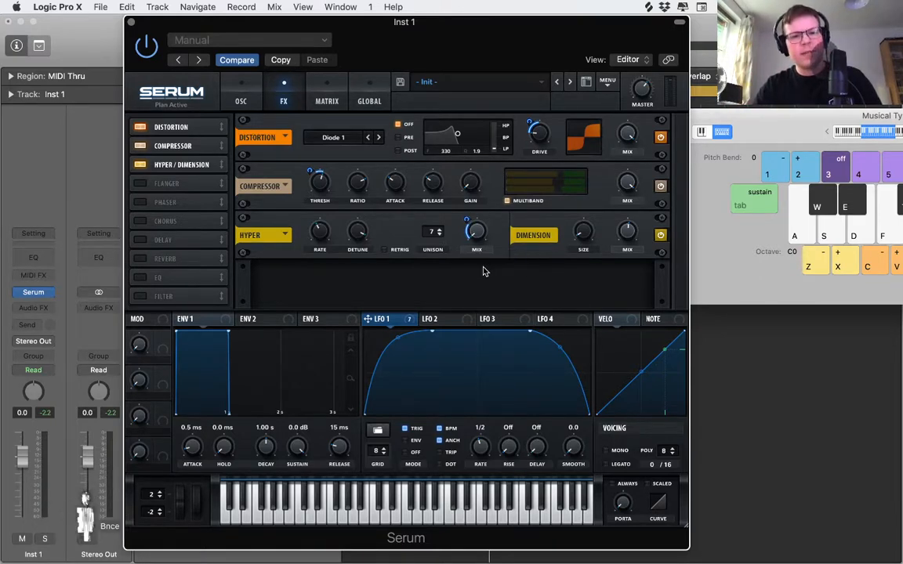
pyautogui.moveTo(477, 236); pyautogui.dragTo(472, 290)
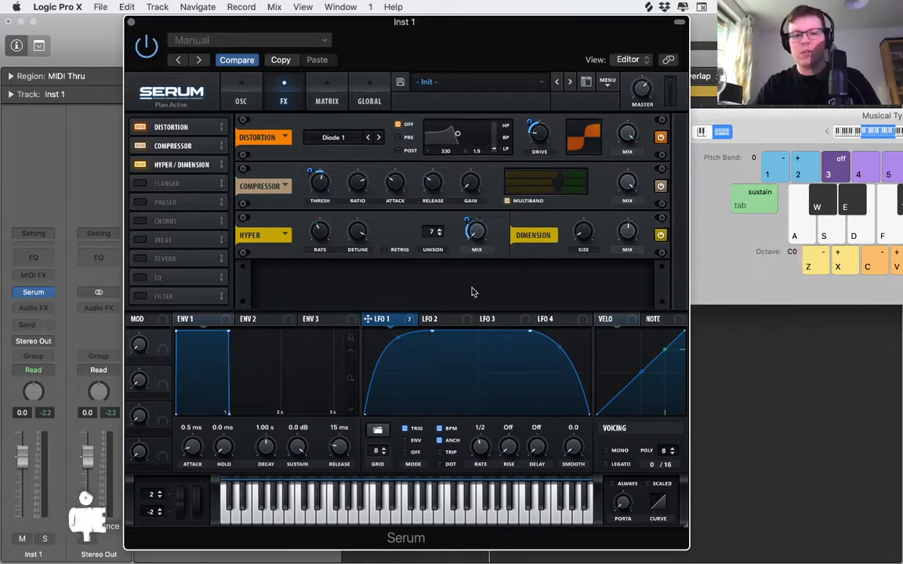
pyautogui.press('f')
pyautogui.moveTo(469, 217); pyautogui.dragTo(470, 226)
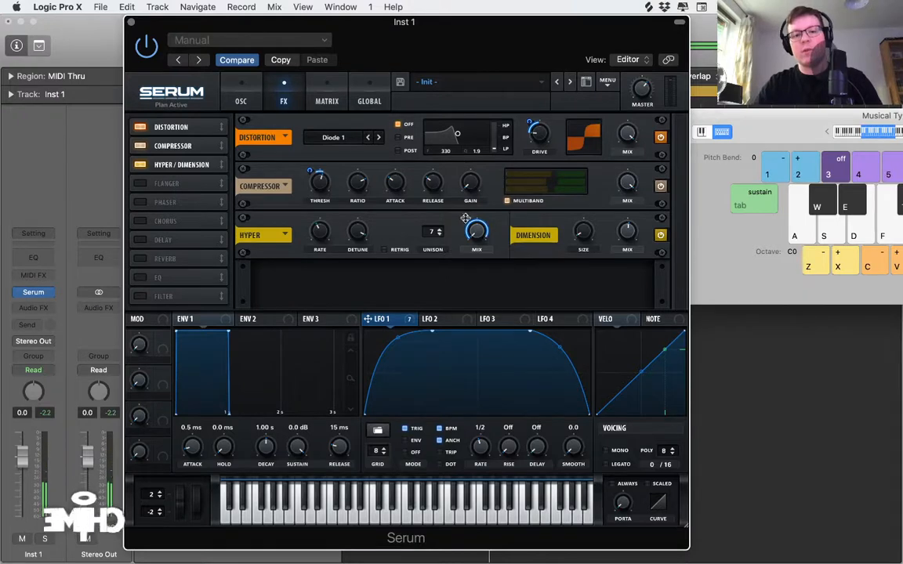
pyautogui.press('a')
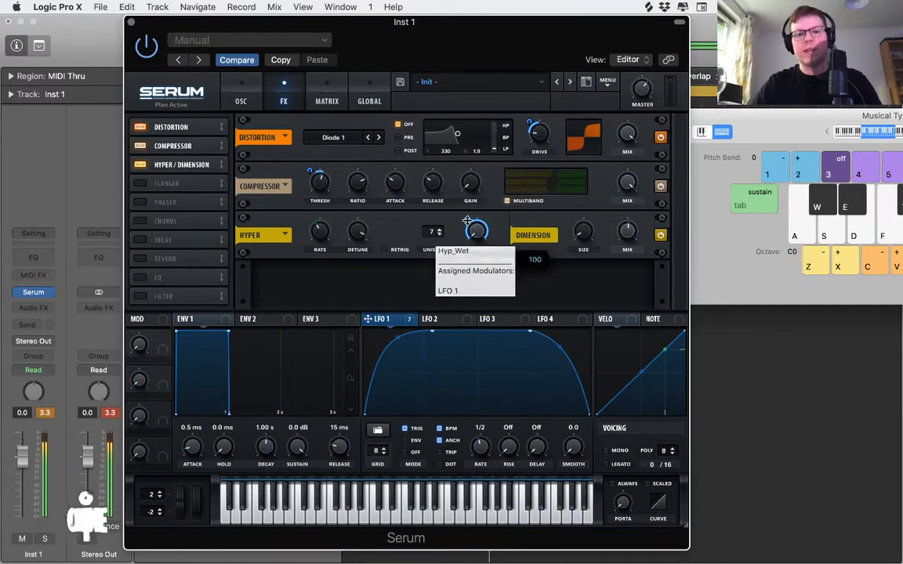
pyautogui.moveTo(467, 221); pyautogui.dragTo(465, 264)
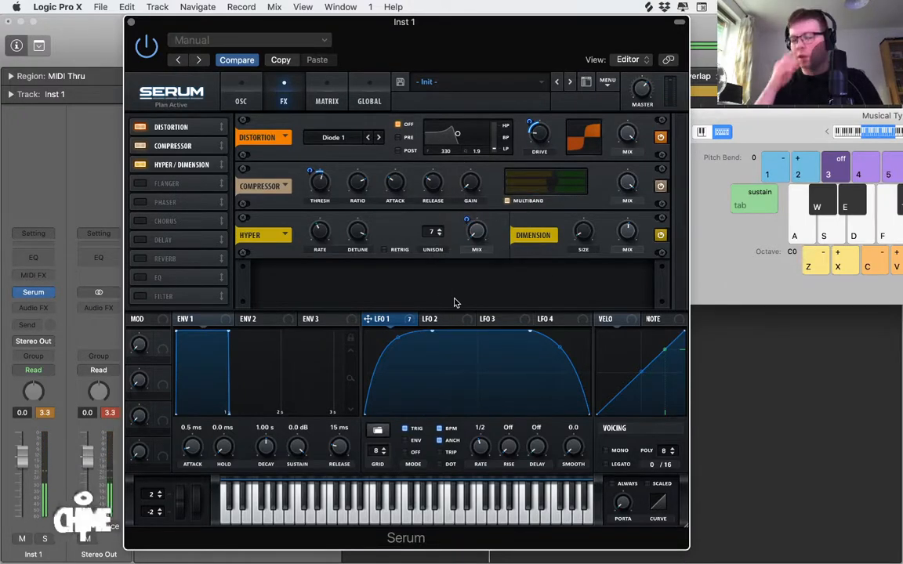
pyautogui.moveTo(467, 220); pyautogui.dragTo(468, 193)
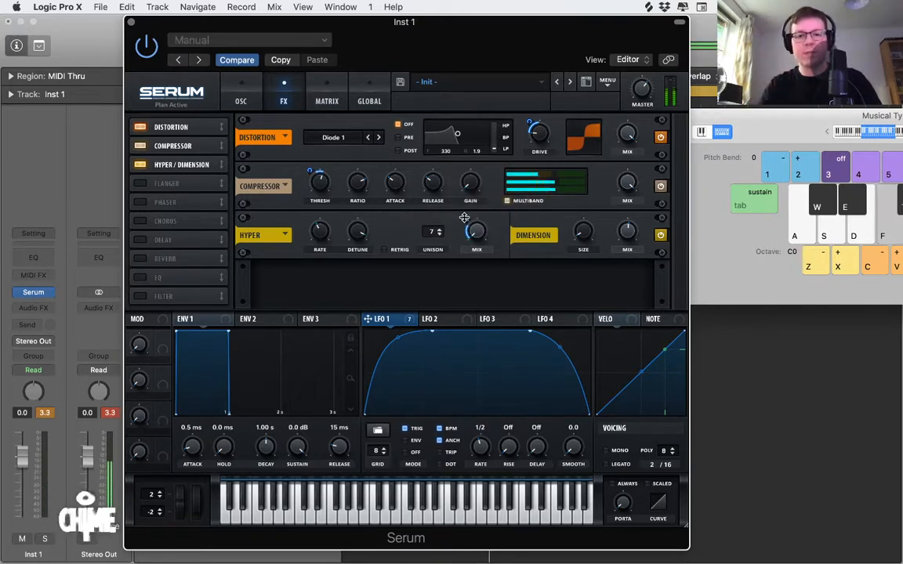
# - Fine-tune the LFO 1 depth on the Hyper mix and adjust the compressor threshold while auditioning the sound
pyautogui.moveTo(465, 228); pyautogui.dragTo(465, 226)
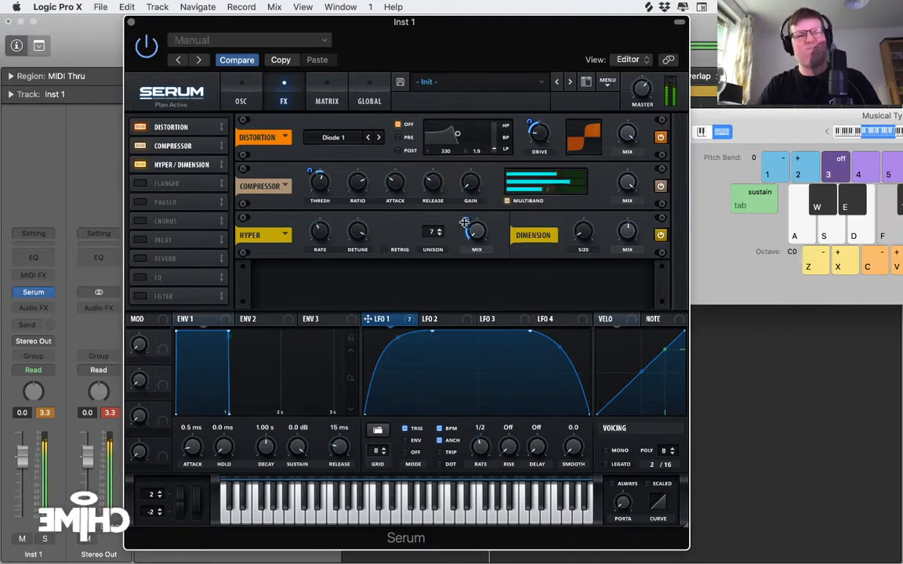
pyautogui.click(240, 99)
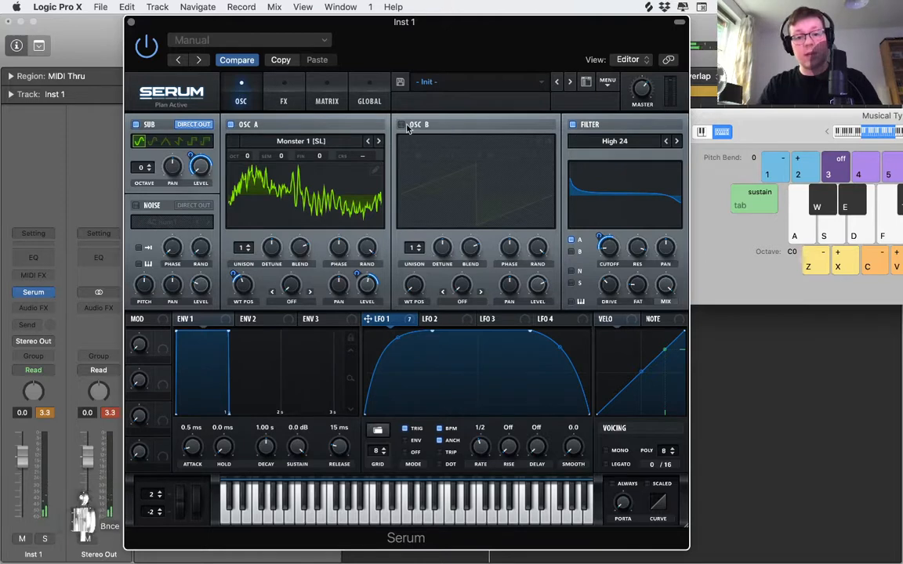
pyautogui.click(284, 92)
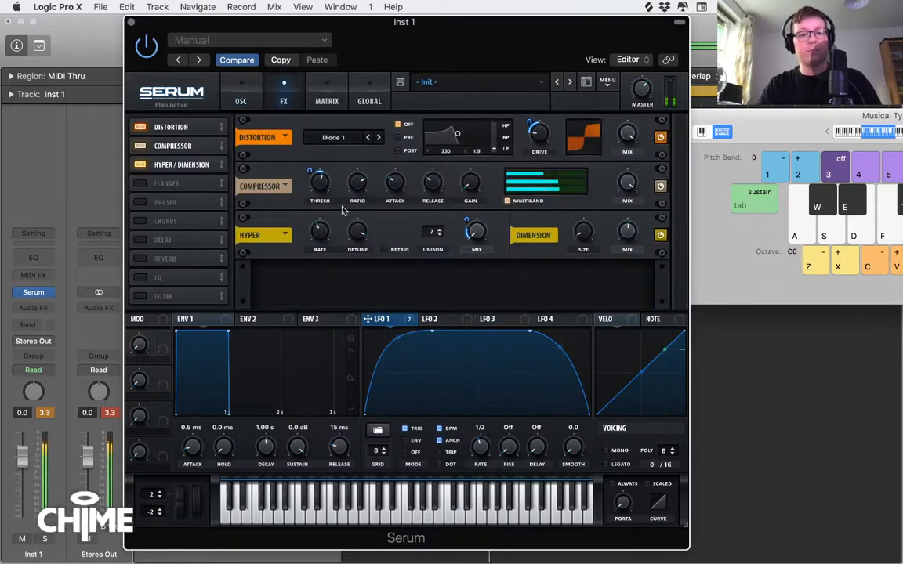
pyautogui.moveTo(322, 185)
pyautogui.moveTo(318, 176)
pyautogui.mouseDown()
pyautogui.moveTo(310, 185)
pyautogui.moveTo(310, 177)
pyautogui.moveTo(322, 189)
pyautogui.mouseUp()
pyautogui.press('f')
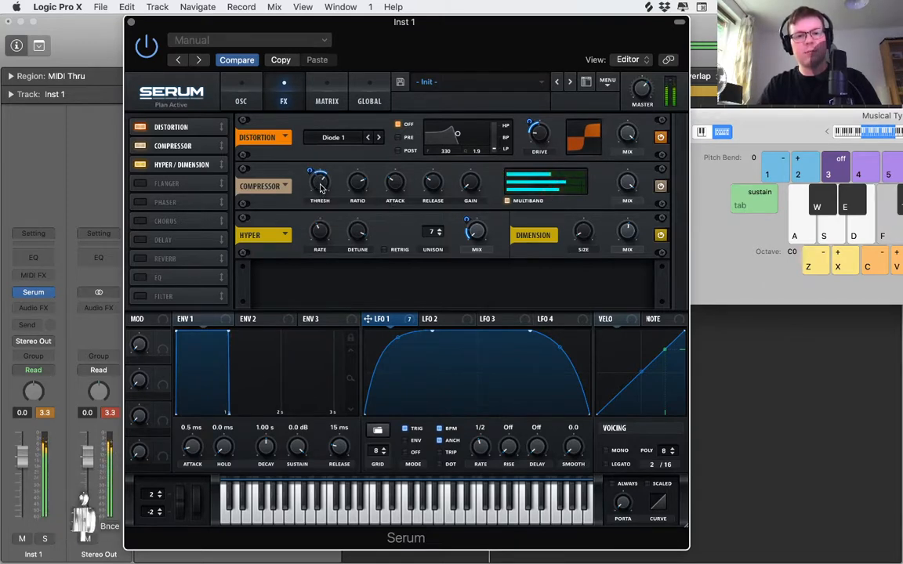
# - Raise the high band of the multiband compressor to 141% and audition the result
pyautogui.click(247, 95)
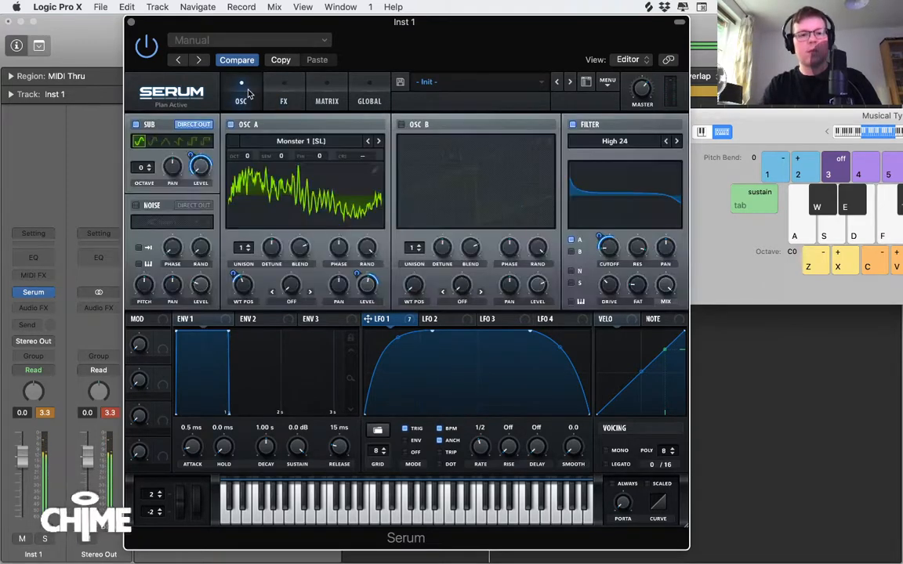
pyautogui.click(283, 98)
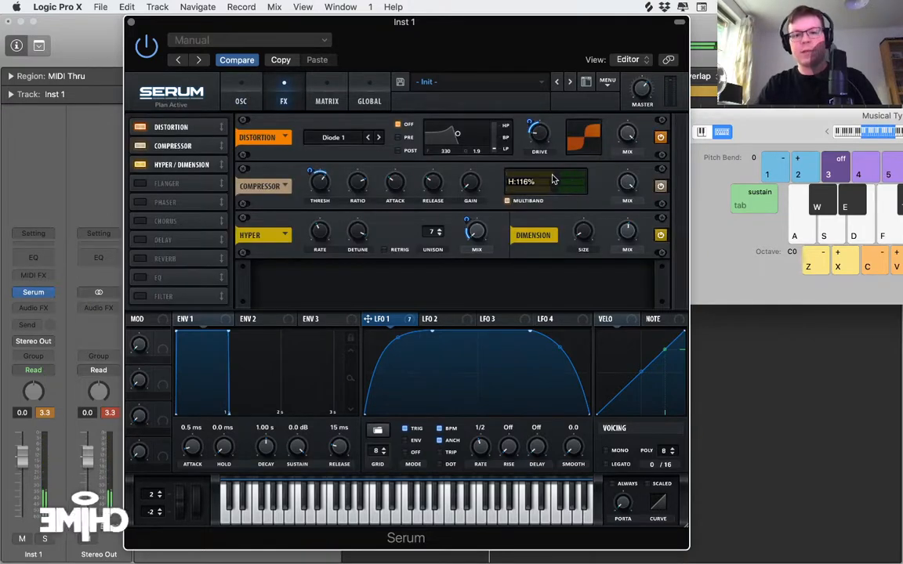
pyautogui.moveTo(552, 174); pyautogui.dragTo(563, 174)
pyautogui.press('f')
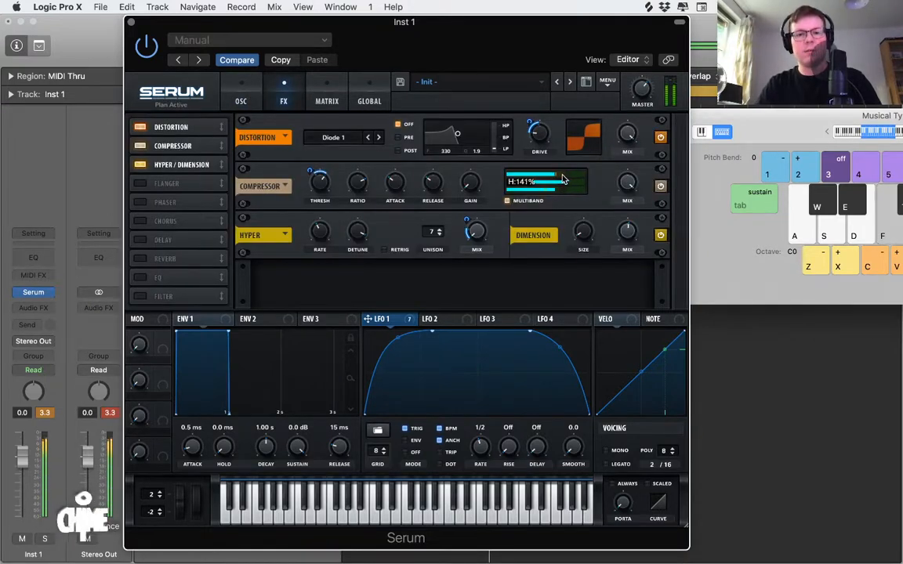
# - Adjust the LFO 1 modulation depth on the main filter's cutoff and raise Oscillator A's wavetable position
pyautogui.click(253, 96)
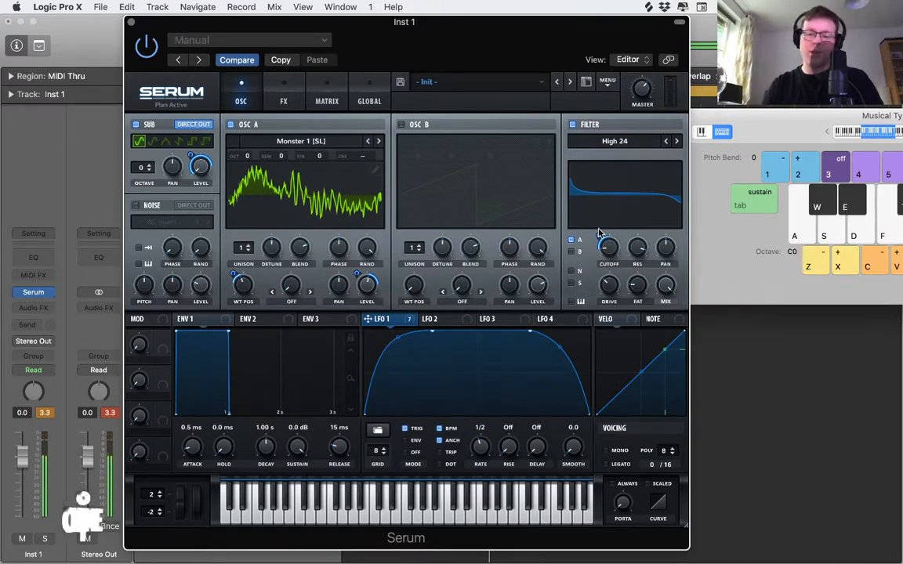
pyautogui.rightClick(615, 256)
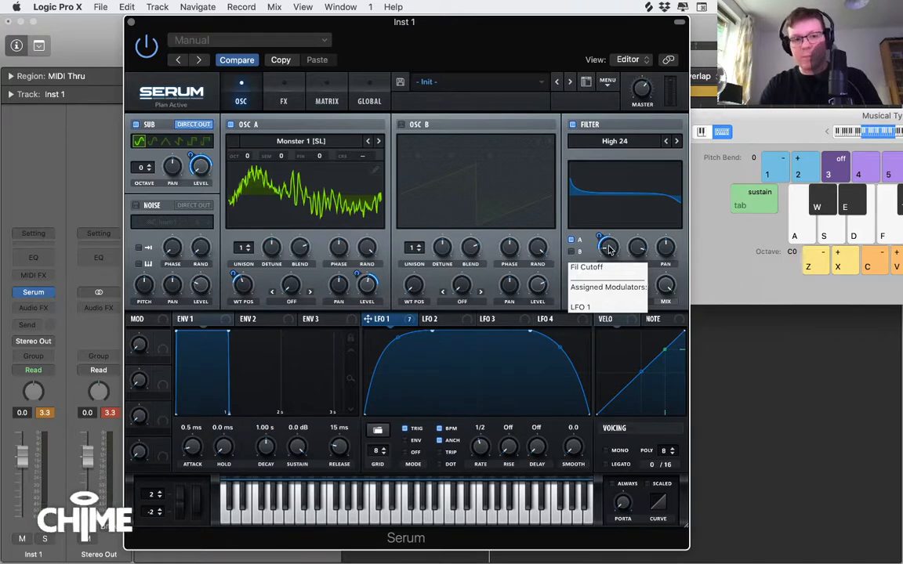
pyautogui.press('f')
pyautogui.moveTo(599, 236); pyautogui.dragTo(600, 227)
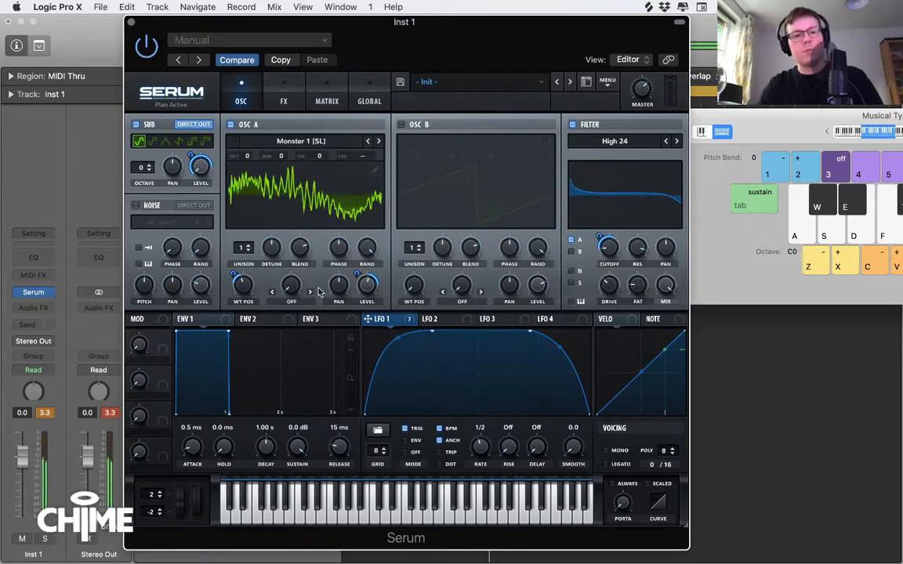
pyautogui.moveTo(243, 287); pyautogui.dragTo(244, 250)
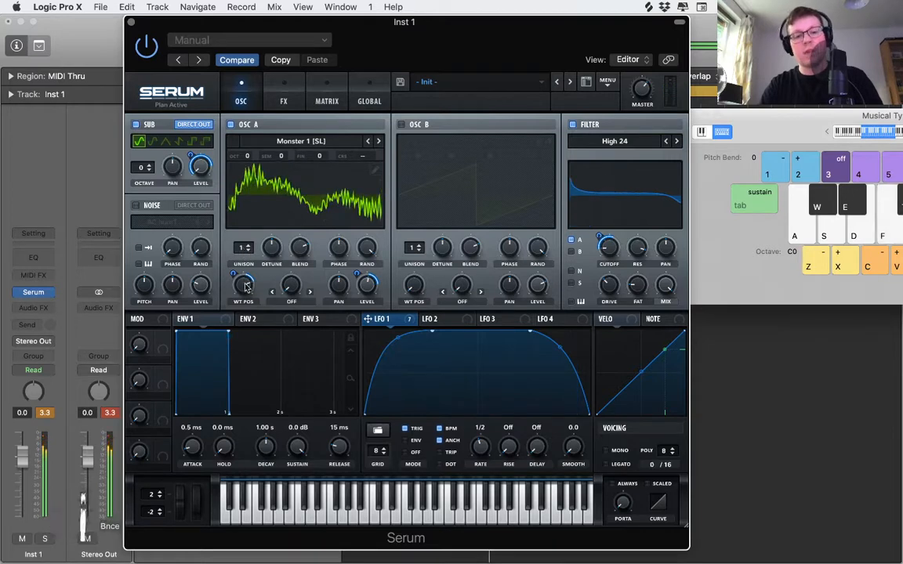
# - Raise the main filter's base cutoff in small amounts, playing the sound to compare the settings
pyautogui.moveTo(613, 249); pyautogui.dragTo(614, 248)
pyautogui.press('f')
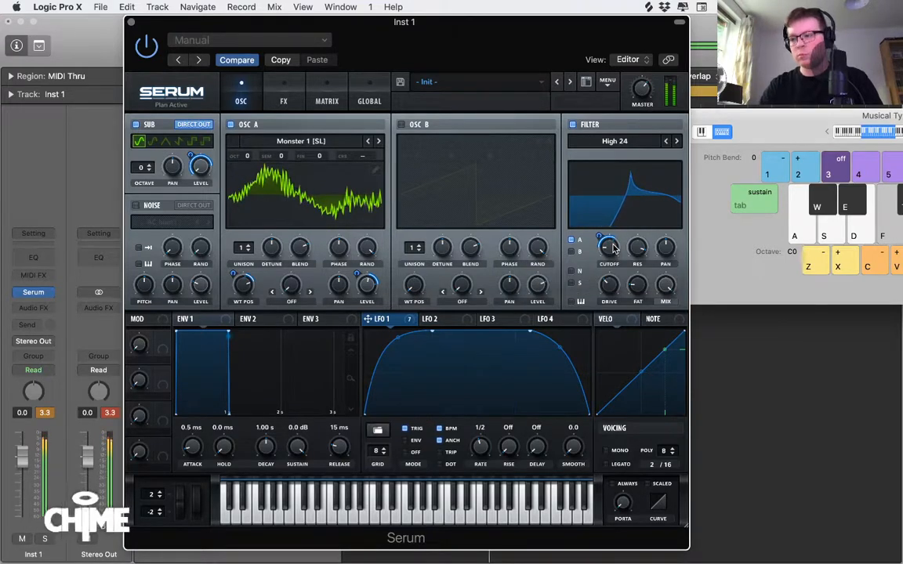
pyautogui.rightClick(609, 249)
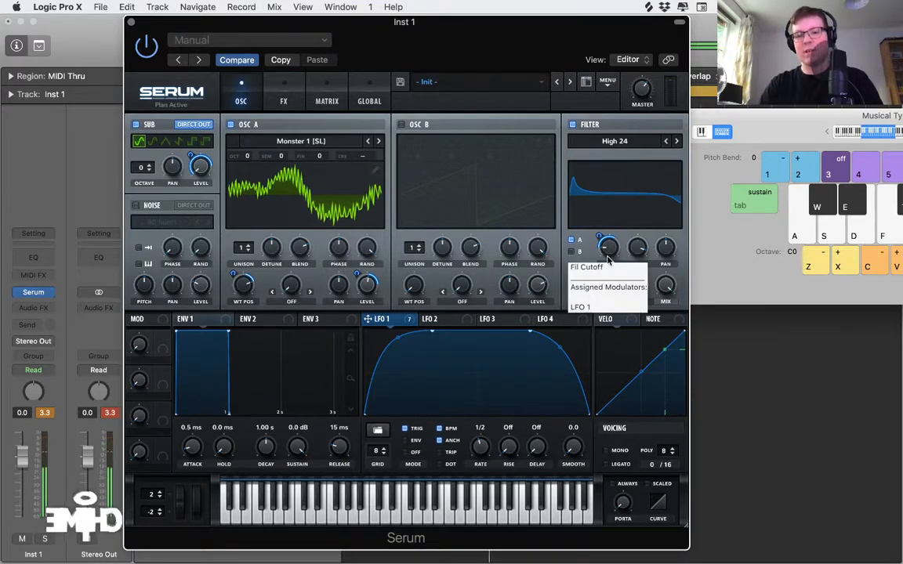
pyautogui.press('Escape')
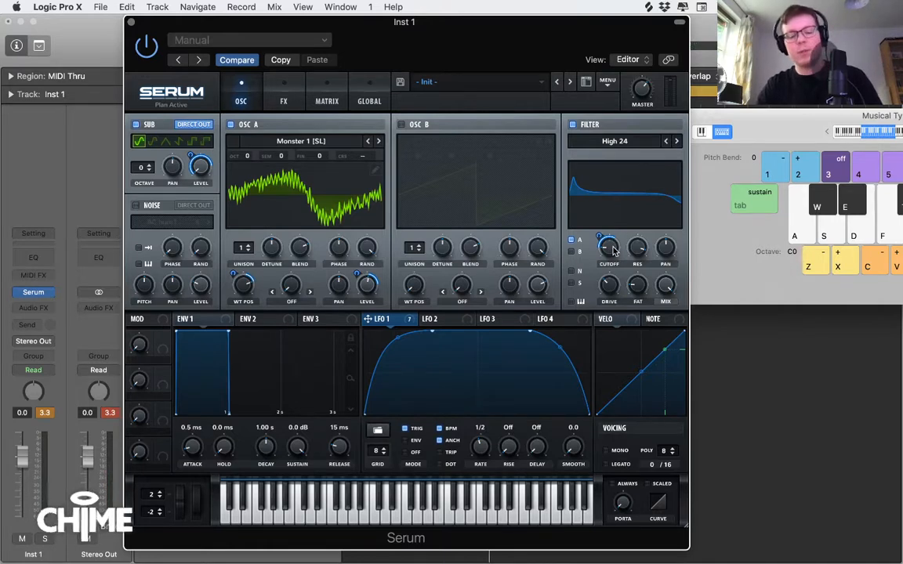
pyautogui.moveTo(614, 247)
pyautogui.mouseDown()
pyautogui.moveTo(610, 227)
pyautogui.moveTo(612, 240)
pyautogui.mouseUp()
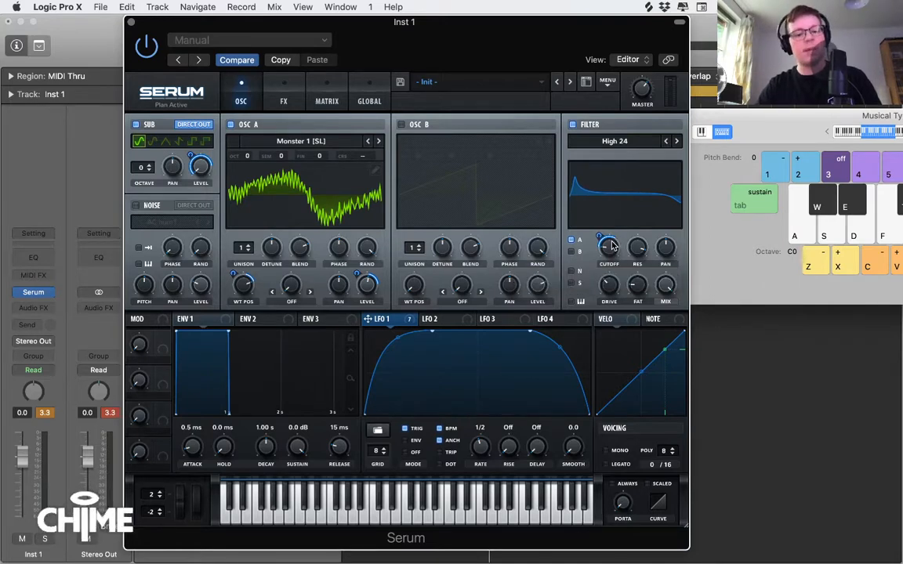
pyautogui.press('f')
pyautogui.moveTo(613, 253); pyautogui.dragTo(612, 248)
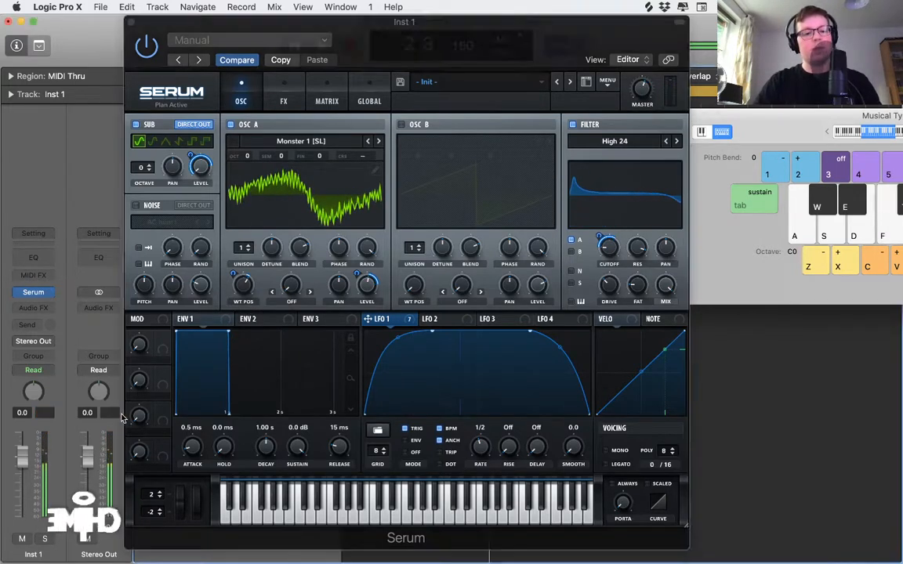
pyautogui.press('f')
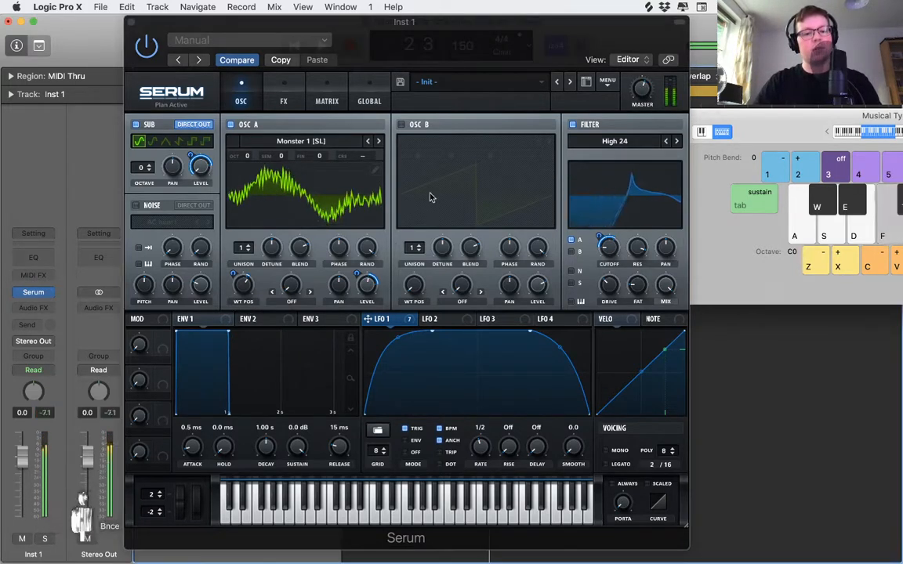
pyautogui.press('f')
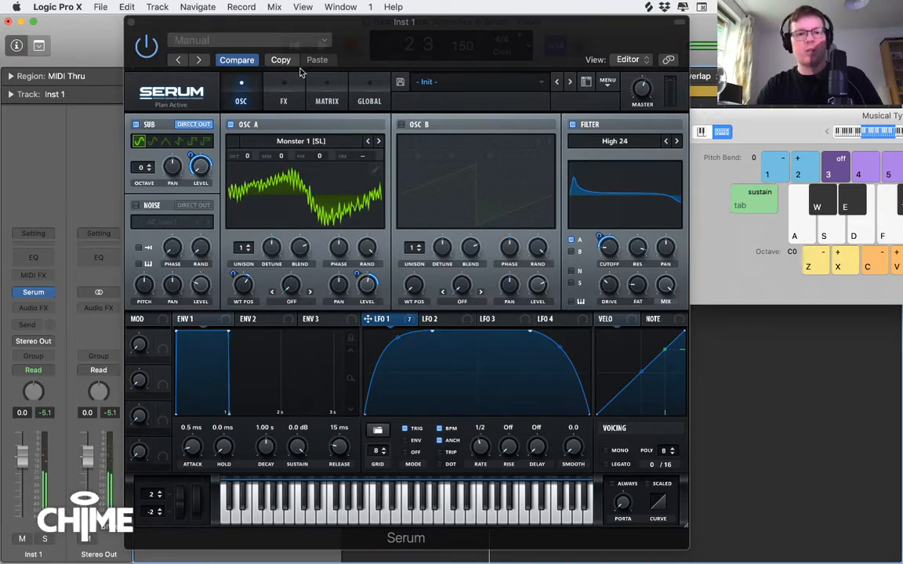
# - Enable the filter effect and place it first in the effects chain, before the distortion
pyautogui.click(287, 94)
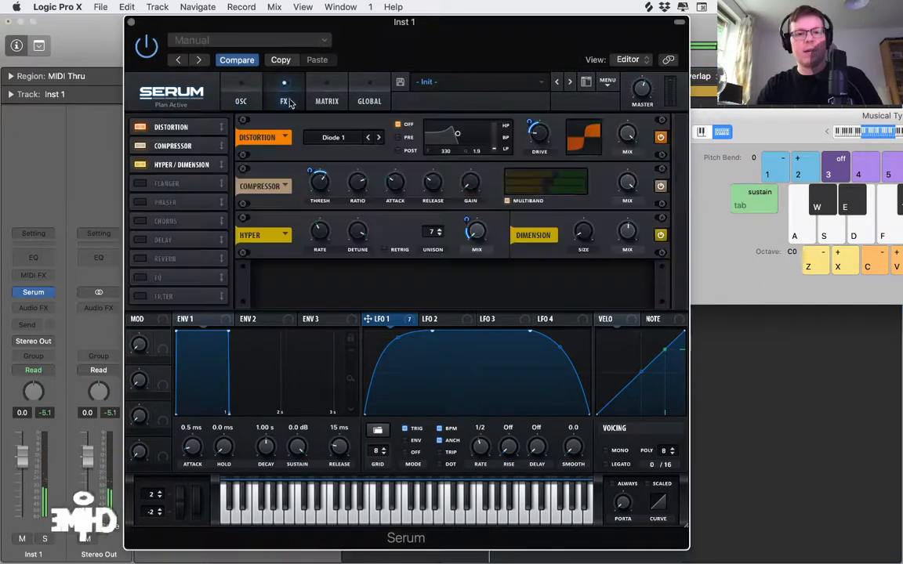
pyautogui.click(142, 296)
pyautogui.moveTo(156, 296); pyautogui.dragTo(145, 133)
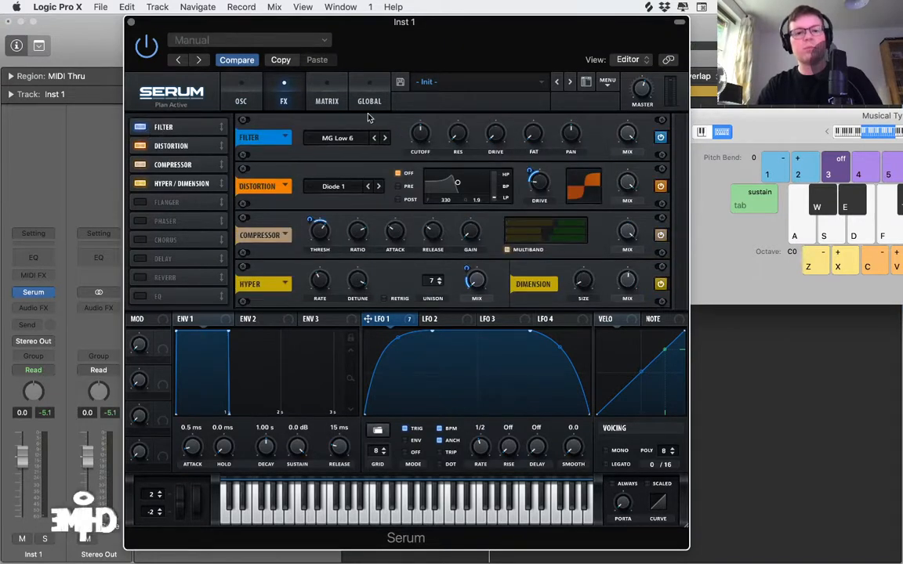
# - Assign LFO 1 to the filter effect's cutoff, lower its base cutoff, and raise its resonance
pyautogui.moveTo(368, 319); pyautogui.dragTo(422, 134)
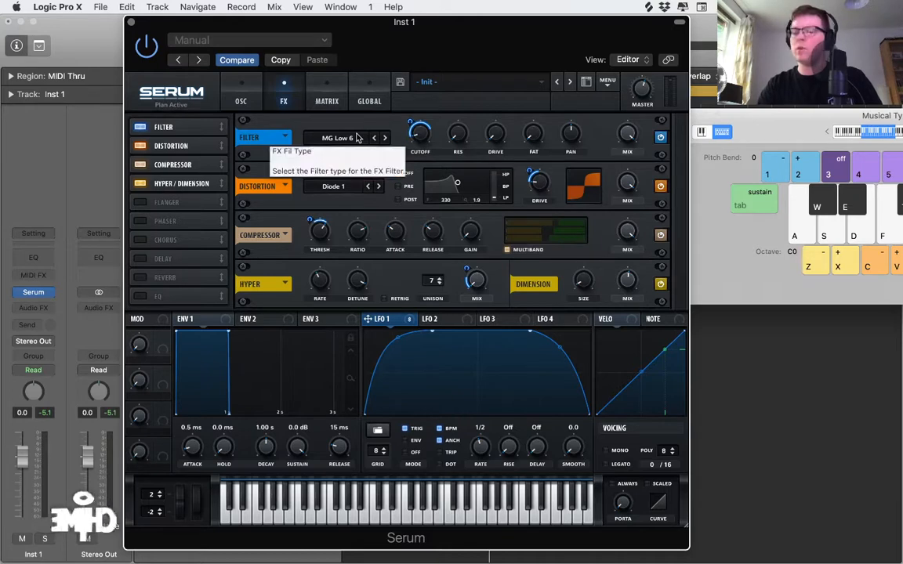
pyautogui.press('f')
pyautogui.moveTo(427, 132); pyautogui.dragTo(427, 142)
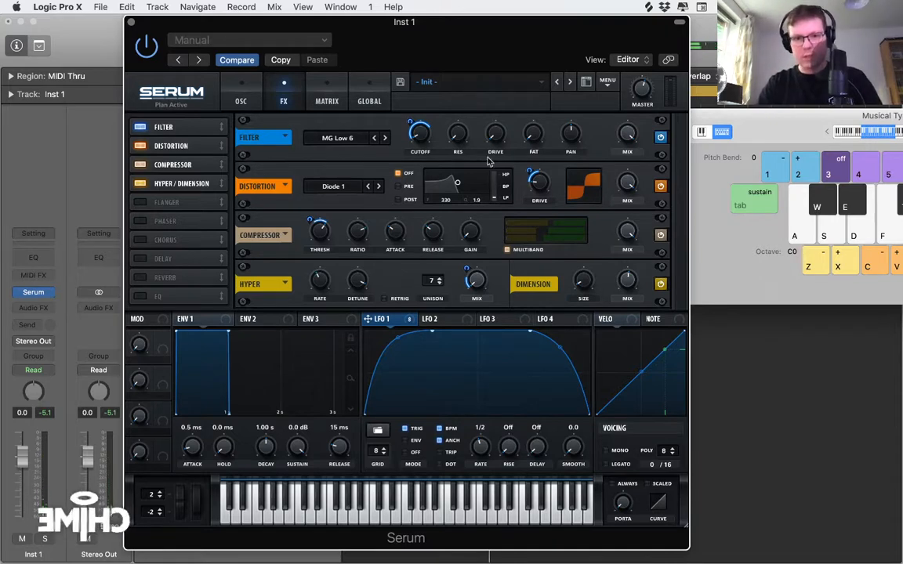
pyautogui.moveTo(457, 138)
pyautogui.mouseDown()
pyautogui.moveTo(457, 108)
pyautogui.moveTo(456, 125)
pyautogui.moveTo(421, 139)
pyautogui.moveTo(455, 132)
pyautogui.mouseUp()
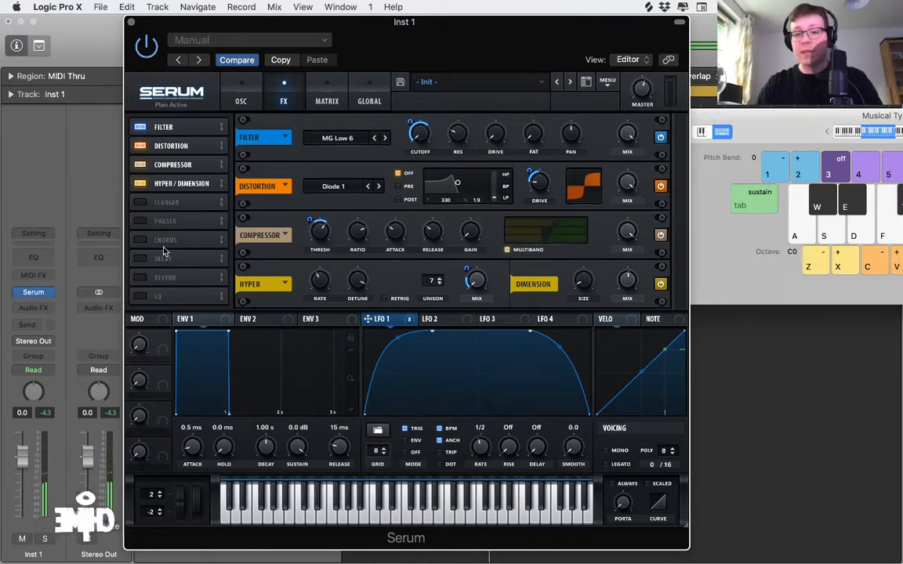
# - Fine-tune the cutoff of the oscillator section's High 24 filter while auditioning the patch
pyautogui.click(235, 92)
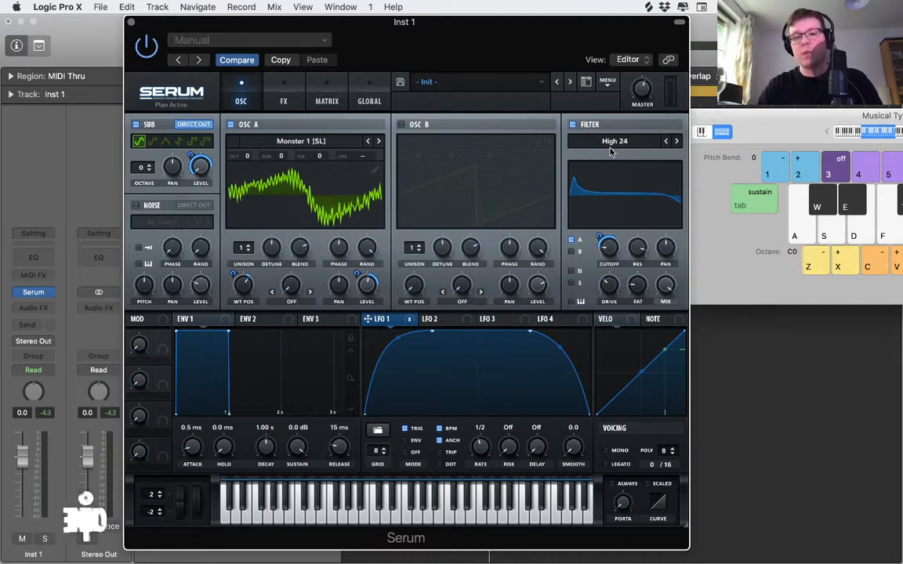
pyautogui.press('space')
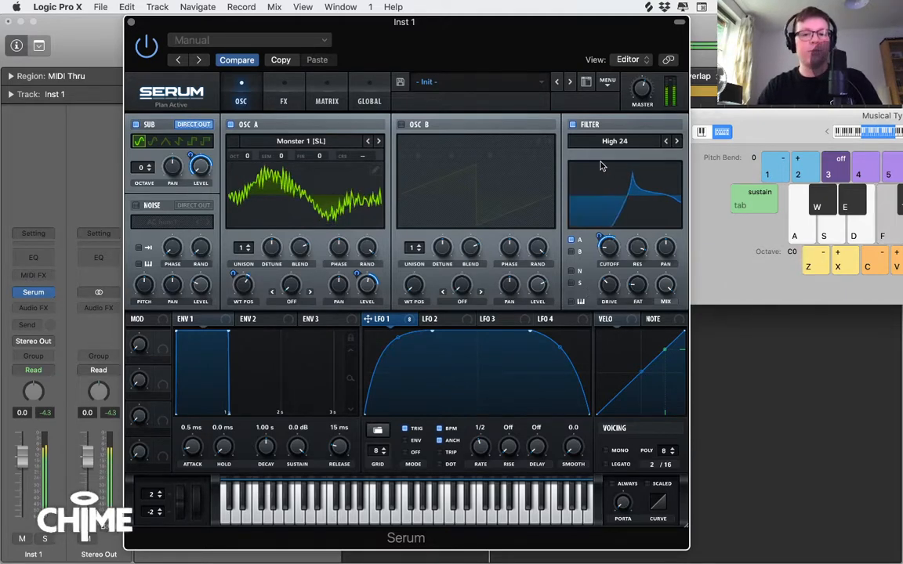
pyautogui.moveTo(608, 248); pyautogui.dragTo(609, 272)
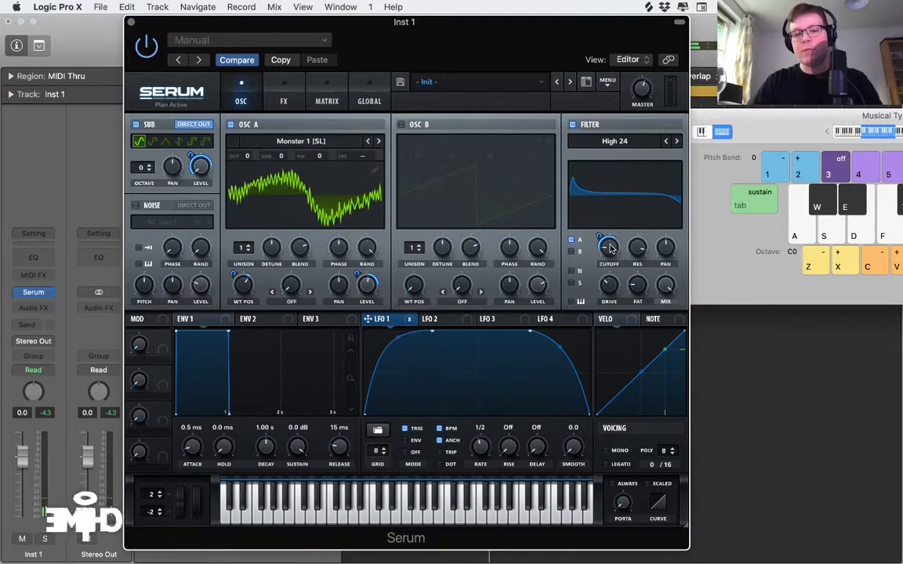
pyautogui.moveTo(609, 248)
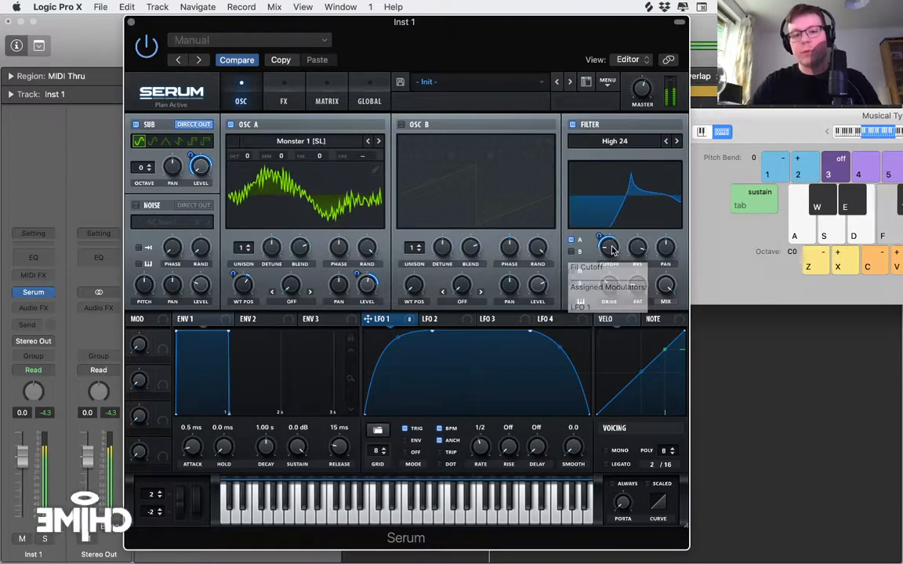
pyautogui.click(611, 250)
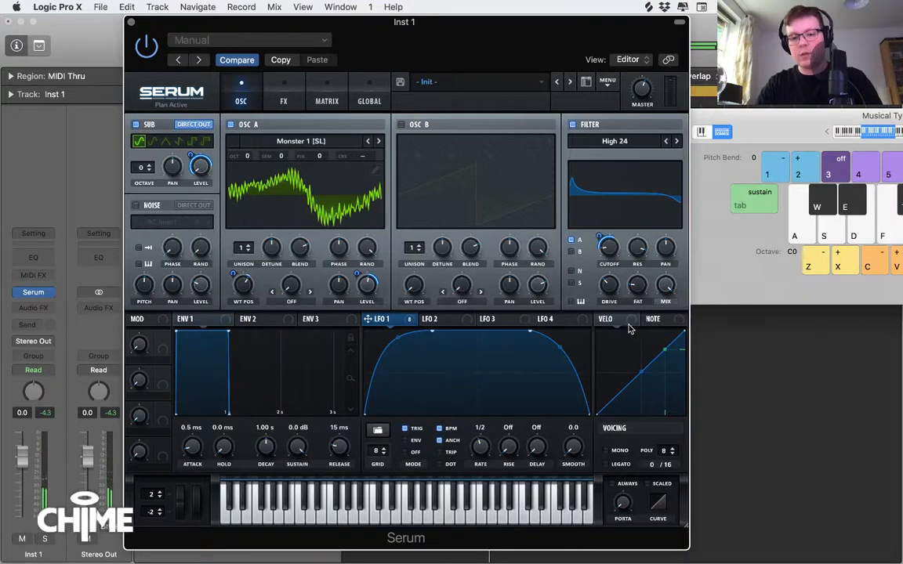
# - Assign the Note modulation source to the High 24 filter's cutoff and lower the base cutoff while testing notes
pyautogui.click(654, 319)
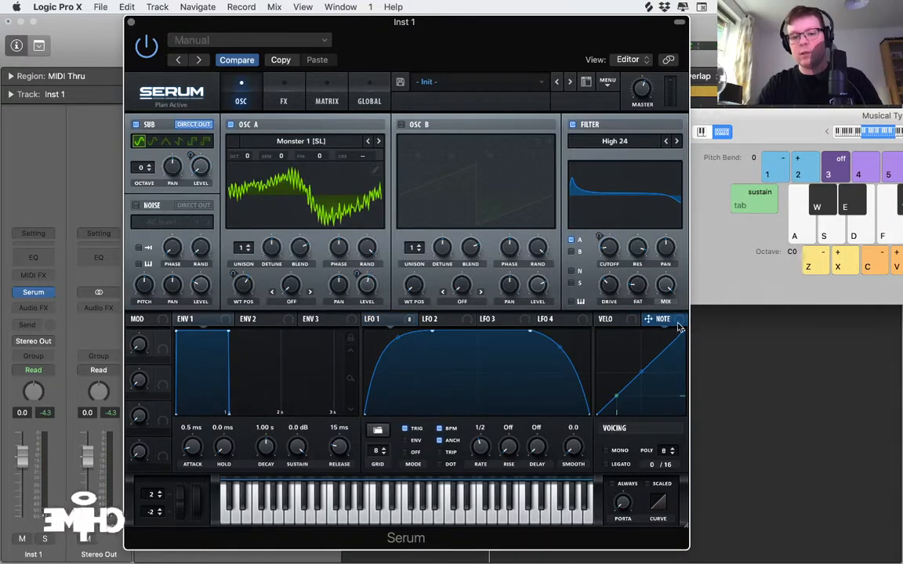
pyautogui.moveTo(649, 320); pyautogui.dragTo(607, 253)
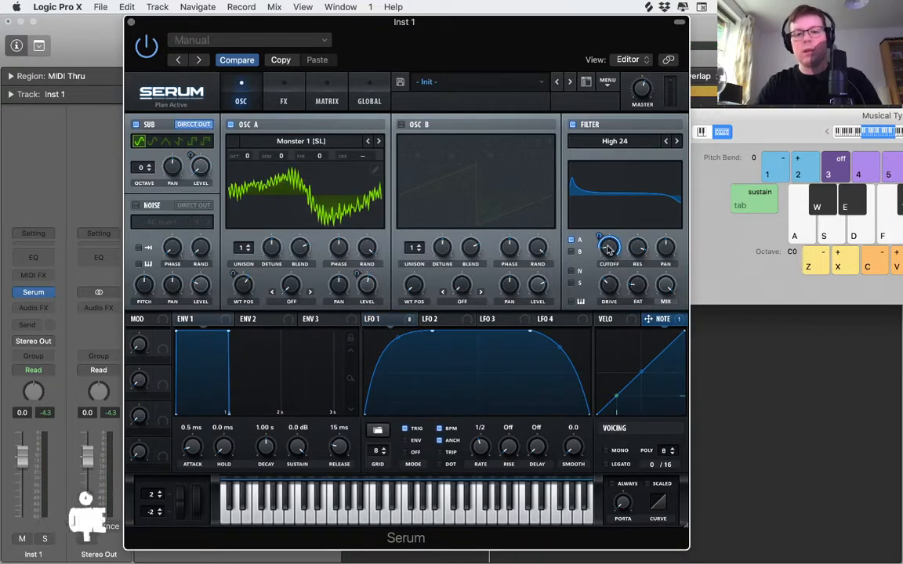
pyautogui.moveTo(655, 327)
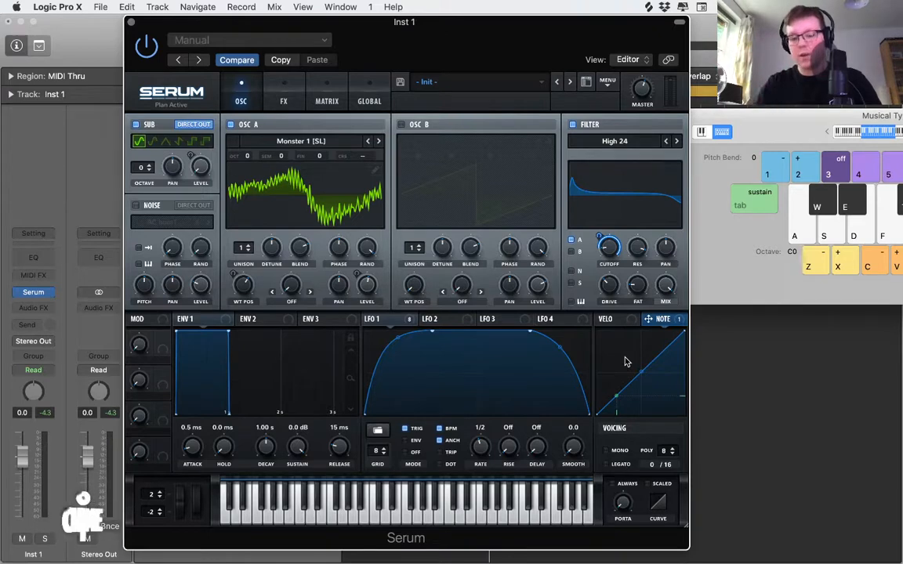
pyautogui.press('f')
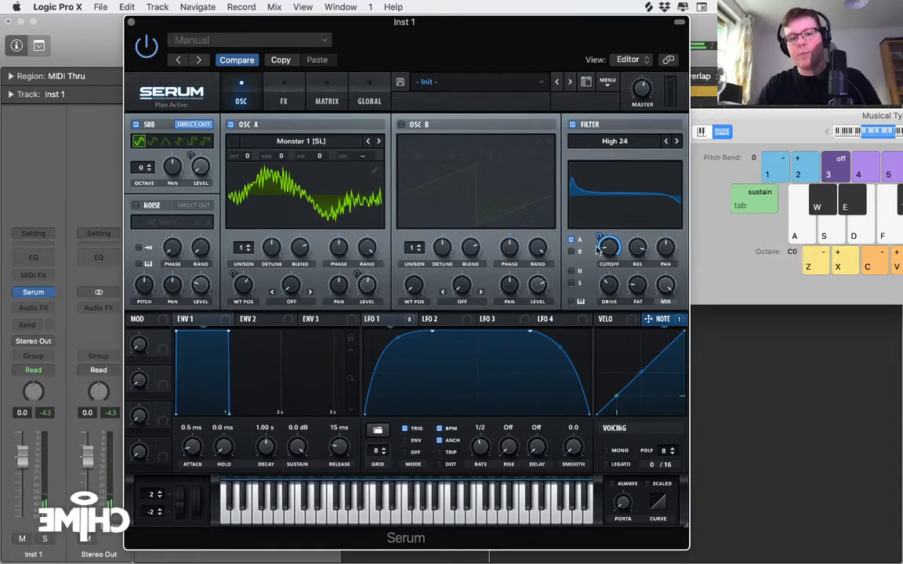
pyautogui.moveTo(613, 244); pyautogui.dragTo(611, 287)
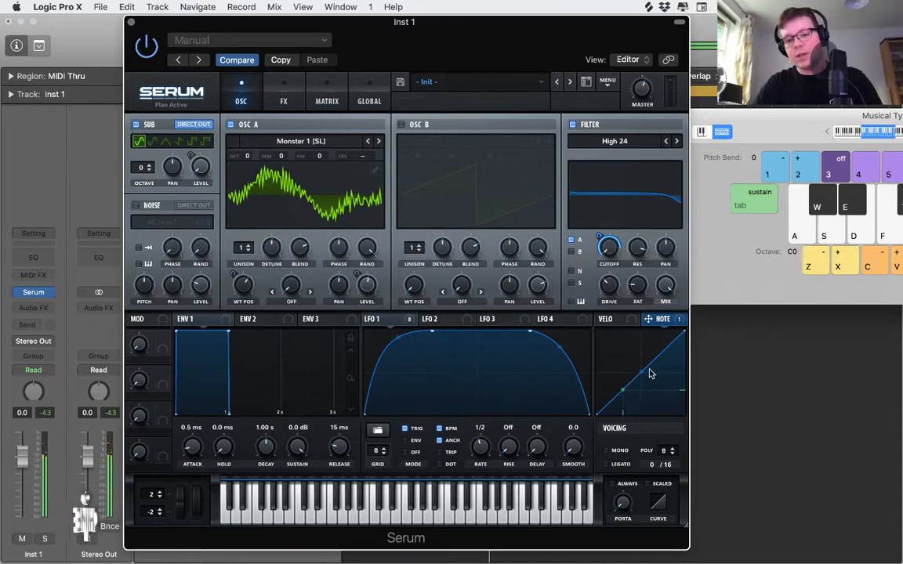
# - Lower the midpoint of the Note modulation curve and check the modulators assigned to the High 24 filter's cutoff
pyautogui.moveTo(641, 373)
pyautogui.mouseDown()
pyautogui.moveTo(655, 392)
pyautogui.moveTo(635, 356)
pyautogui.moveTo(641, 388)
pyautogui.mouseUp()
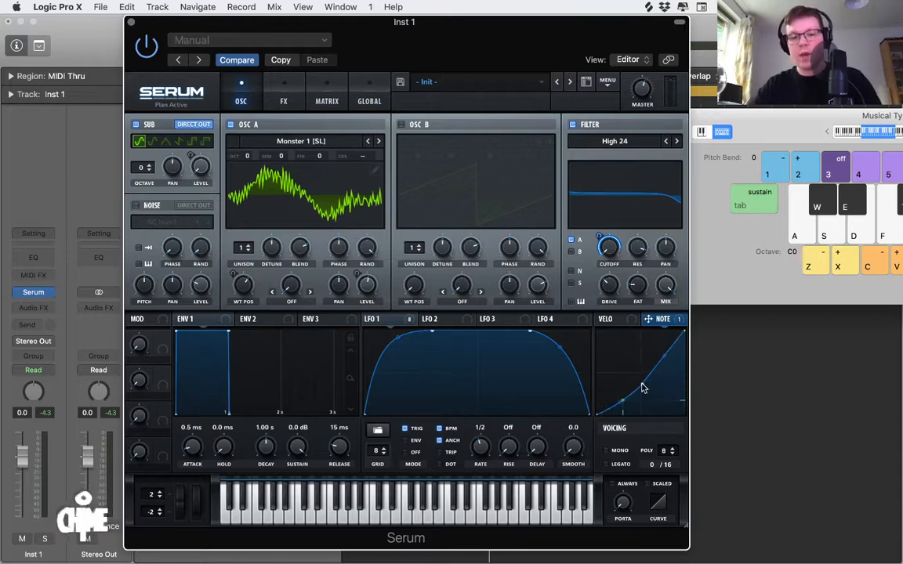
pyautogui.moveTo(613, 257); pyautogui.dragTo(599, 237)
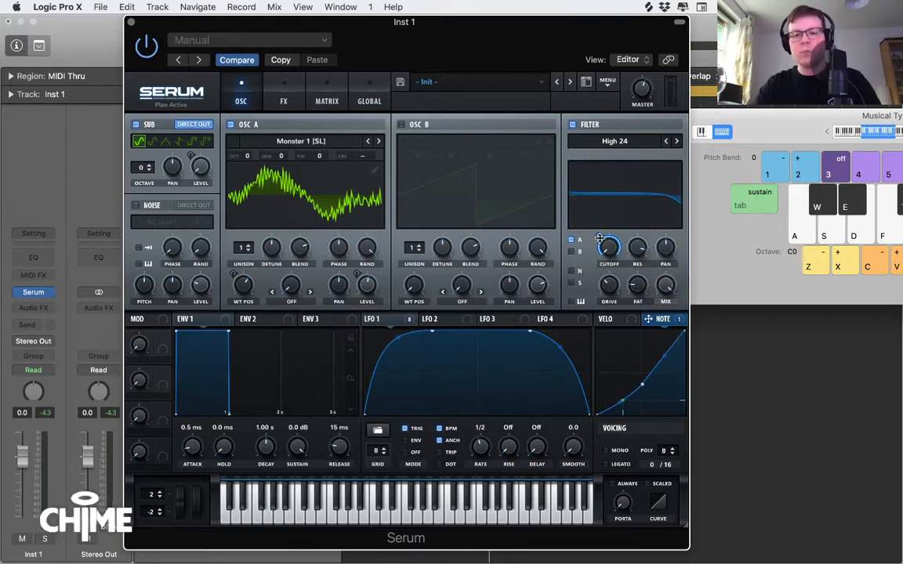
pyautogui.rightClick(604, 255)
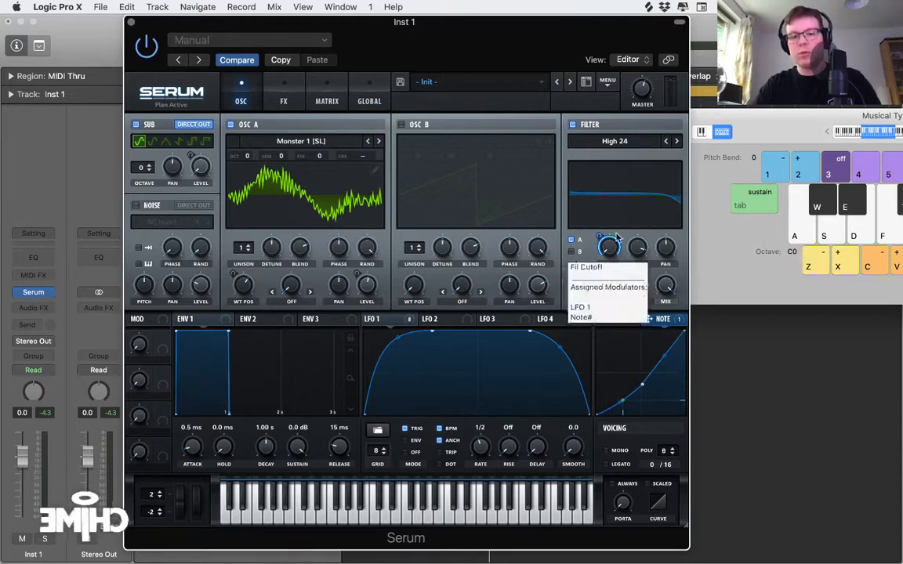
# - Select LFO 1 and fine-tune its modulation depth on the High 24 filter's cutoff while auditioning notes
pyautogui.click(428, 323)
pyautogui.click(383, 319)
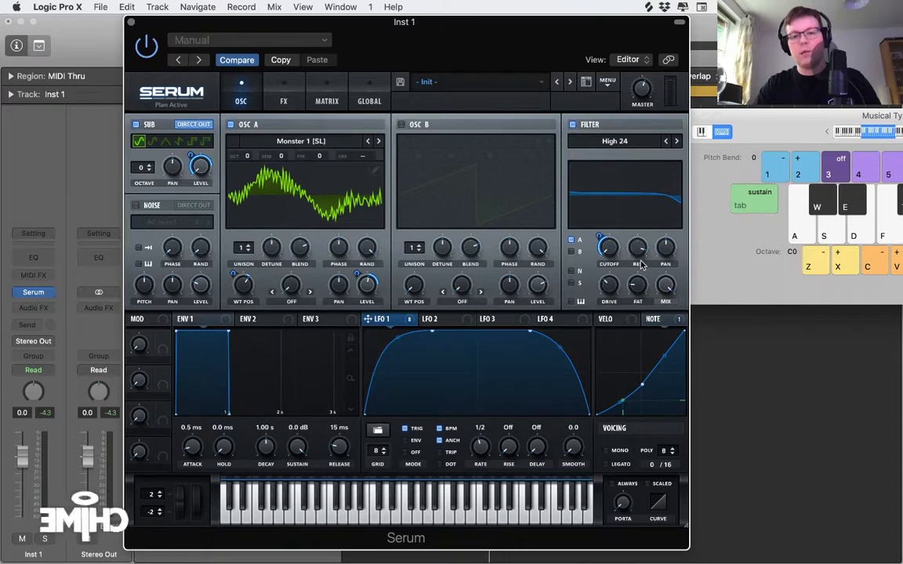
pyautogui.press('f')
pyautogui.moveTo(598, 240); pyautogui.dragTo(598, 233)
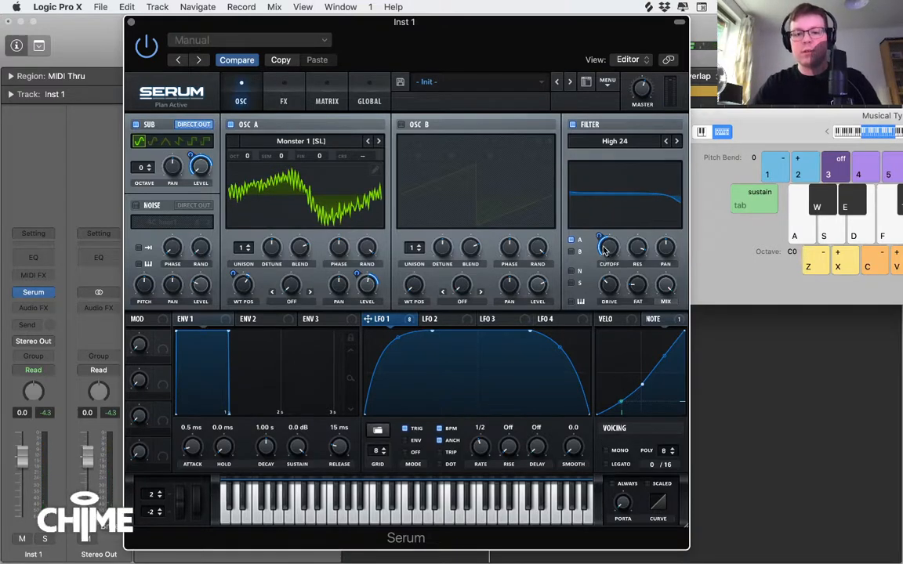
pyautogui.moveTo(608, 251)
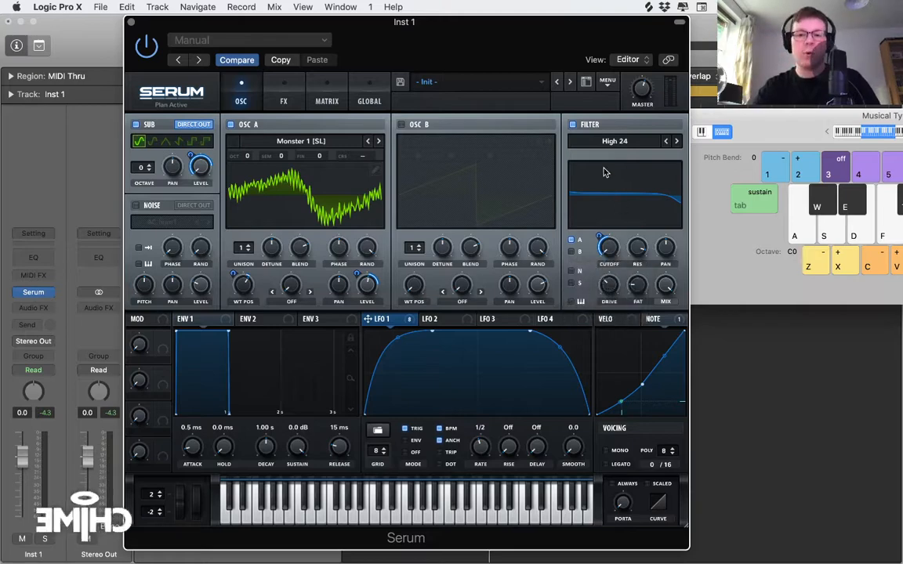
pyautogui.press('f')
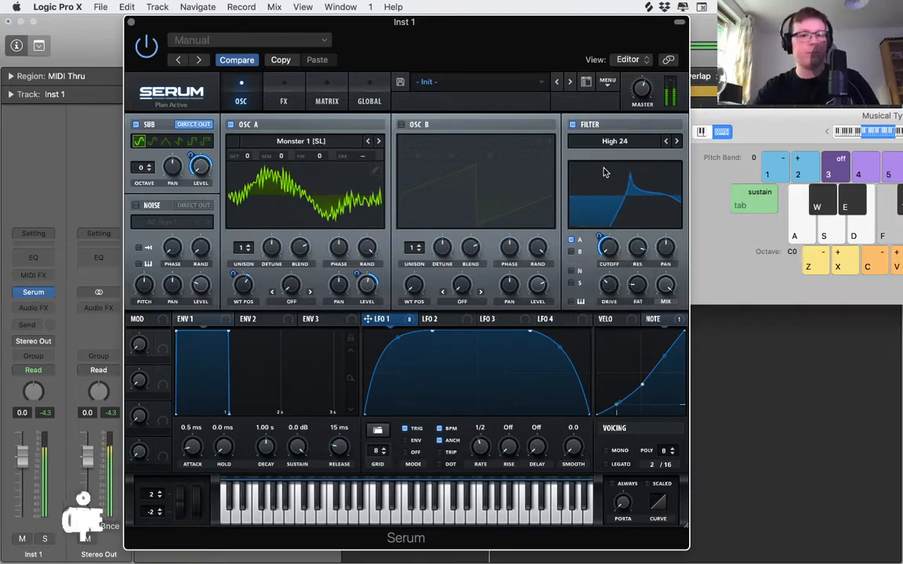
# - Close the Inst 1 Serum window and the Musical Typing keyboard, returning to the Logic Pro X project
pyautogui.click(131, 22)
pyautogui.hotkey('ctrl', 'Right')
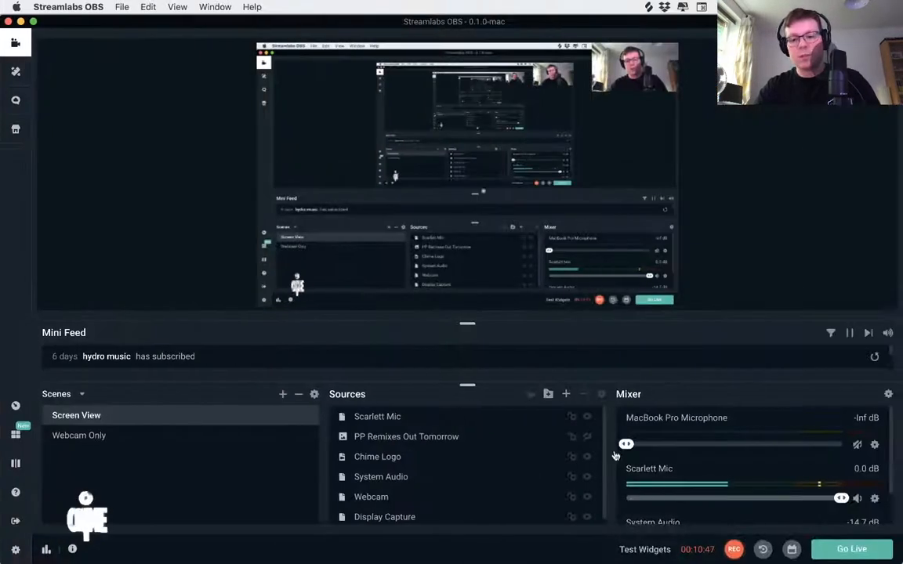
pyautogui.press('super+Tab')
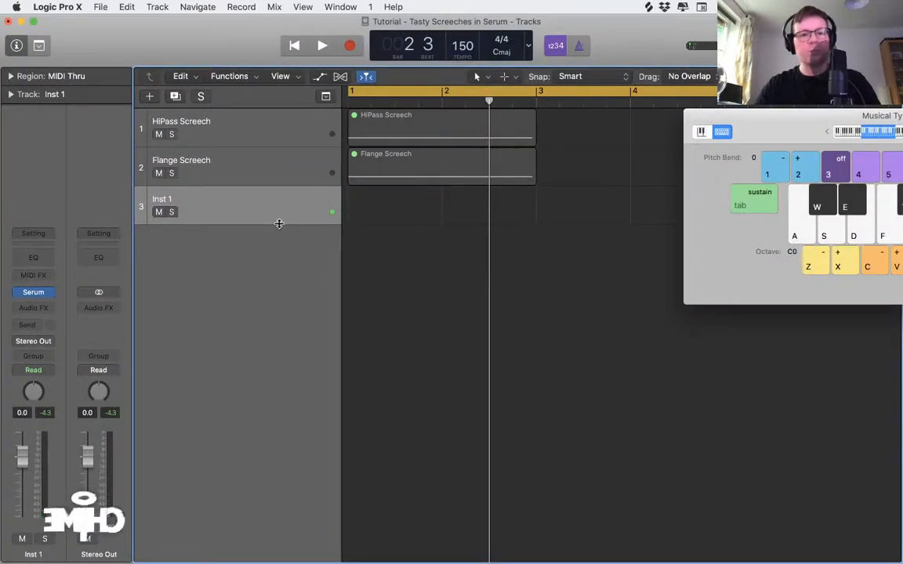
pyautogui.click(690, 116)
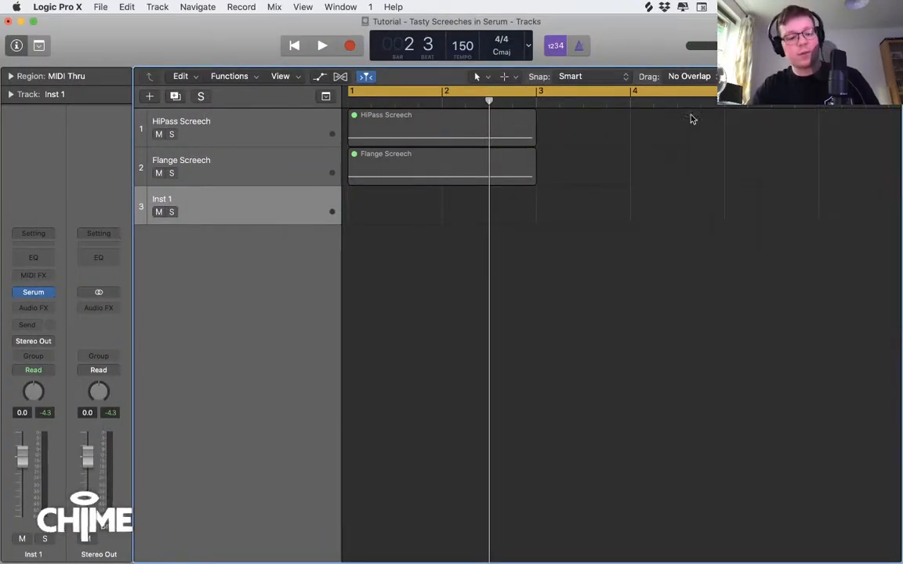
# - Duplicate the Inst 1 track with its settings and audition the Flange Screech track using Musical Typing
pyautogui.press('super+d')
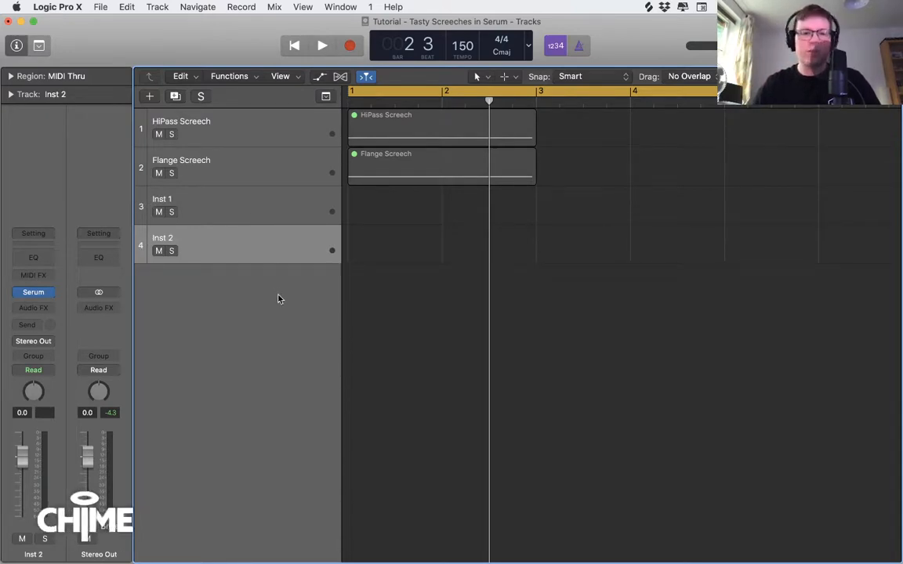
pyautogui.click(294, 151)
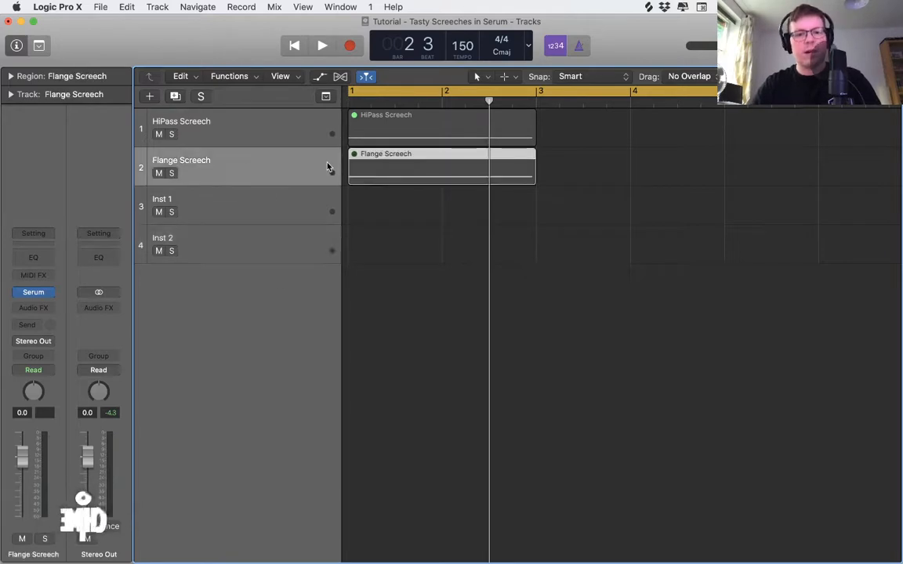
pyautogui.press('super+k')
pyautogui.press('f')
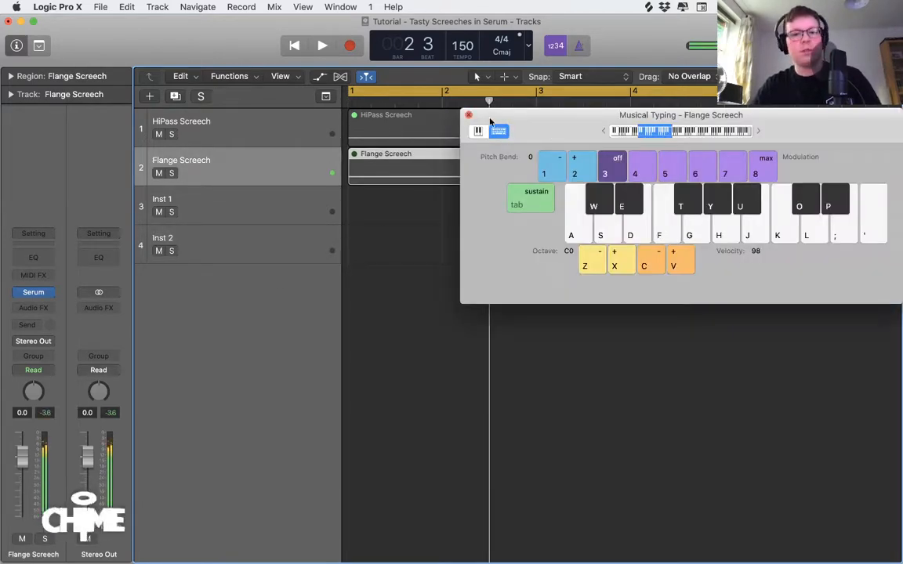
pyautogui.press('super+k')
# - Check the Serum patch on the duplicated Inst 2 track and delete that track
pyautogui.click(231, 254)
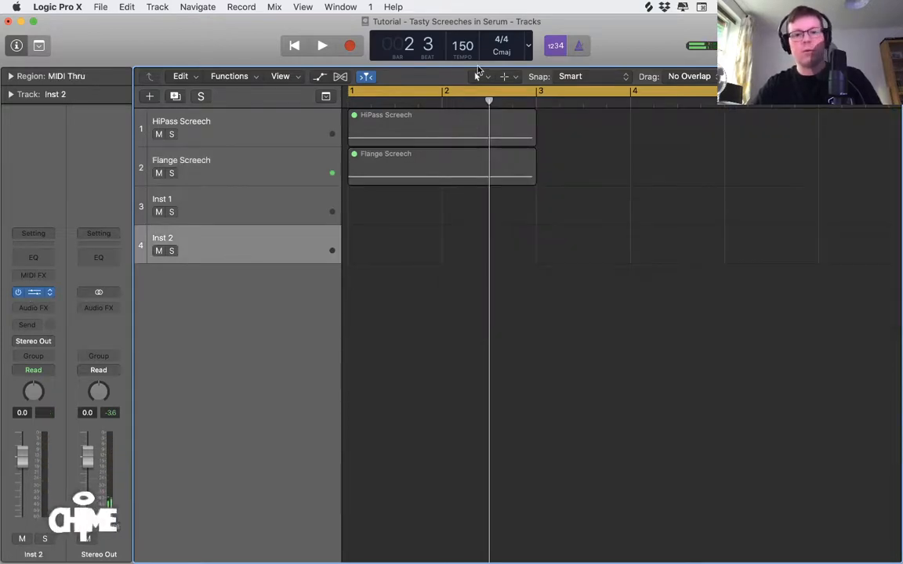
pyautogui.click(33, 292)
pyautogui.moveTo(333, 47); pyautogui.dragTo(433, 5)
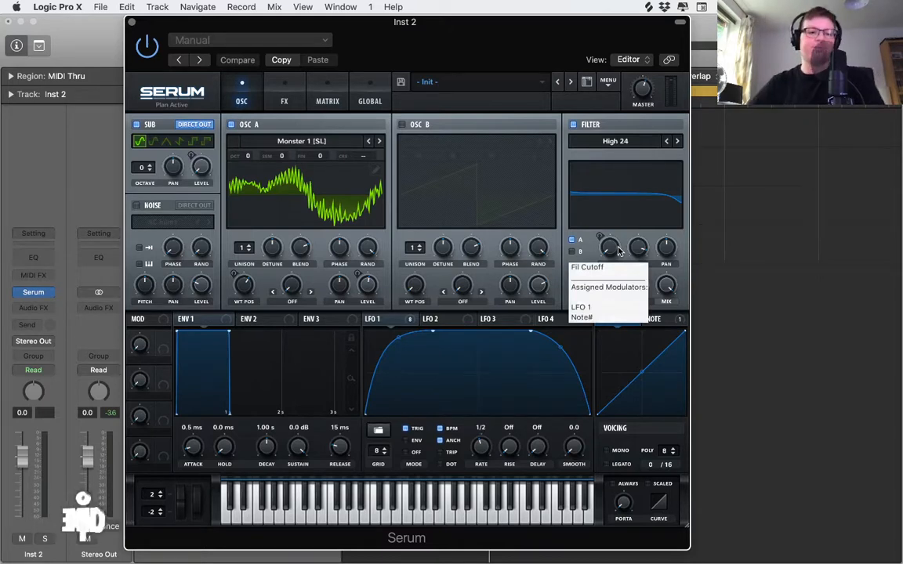
pyautogui.click(131, 22)
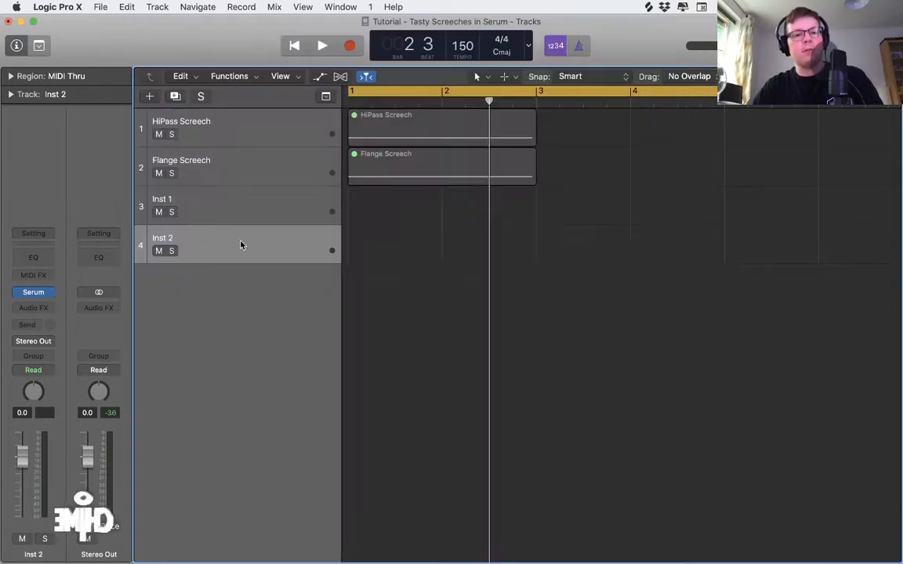
pyautogui.press('super+BackSpace')
# - Create a new software instrument track and close the Massive window that comes with it
pyautogui.click(149, 96)
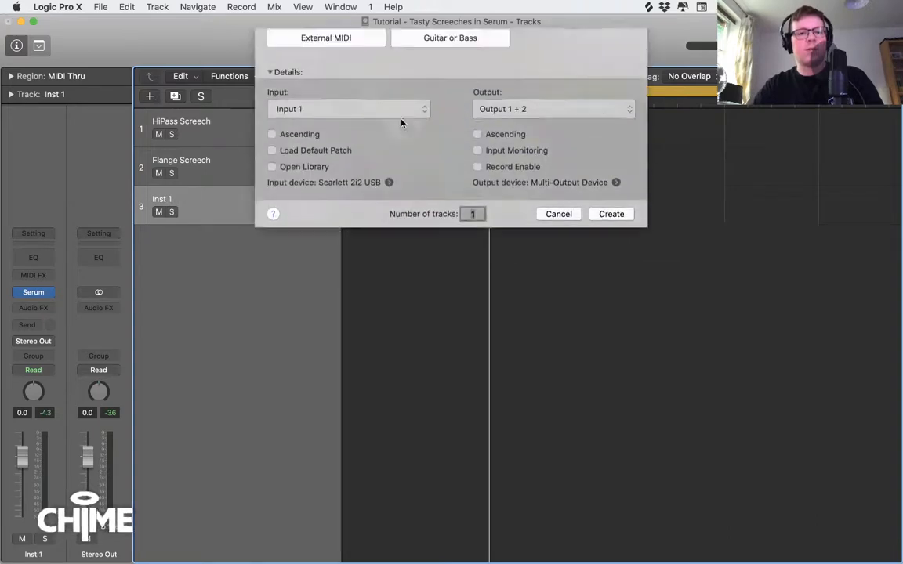
pyautogui.click(362, 66)
pyautogui.press('Return')
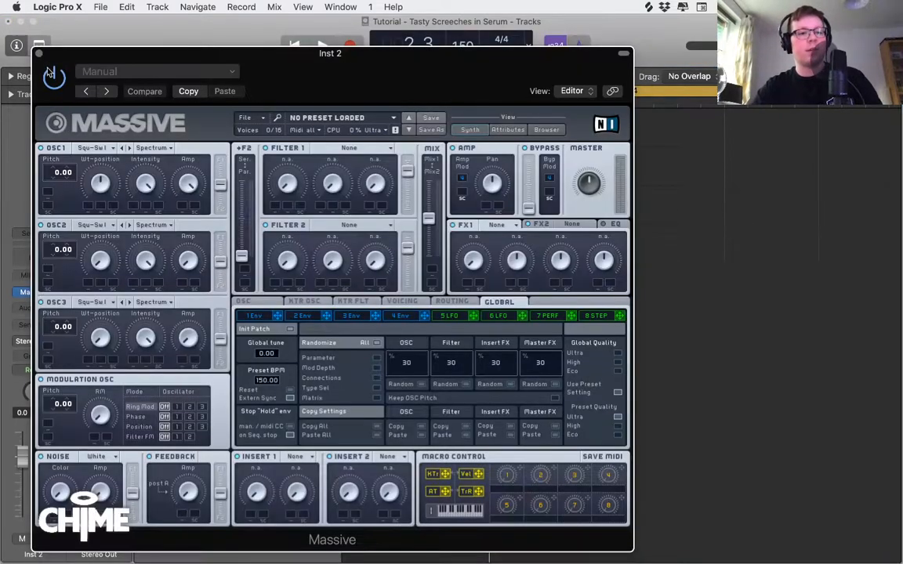
pyautogui.click(39, 53)
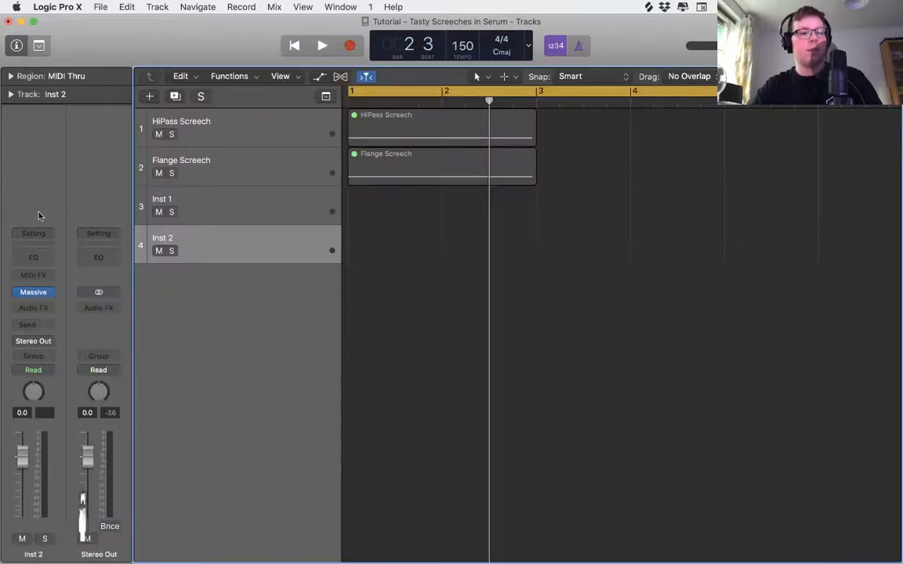
# - Replace Massive with Xfer Records Serum on the Inst 2 track and open its editor window in full view
pyautogui.click(43, 292)
pyautogui.moveTo(78, 543)
pyautogui.moveTo(210, 553)
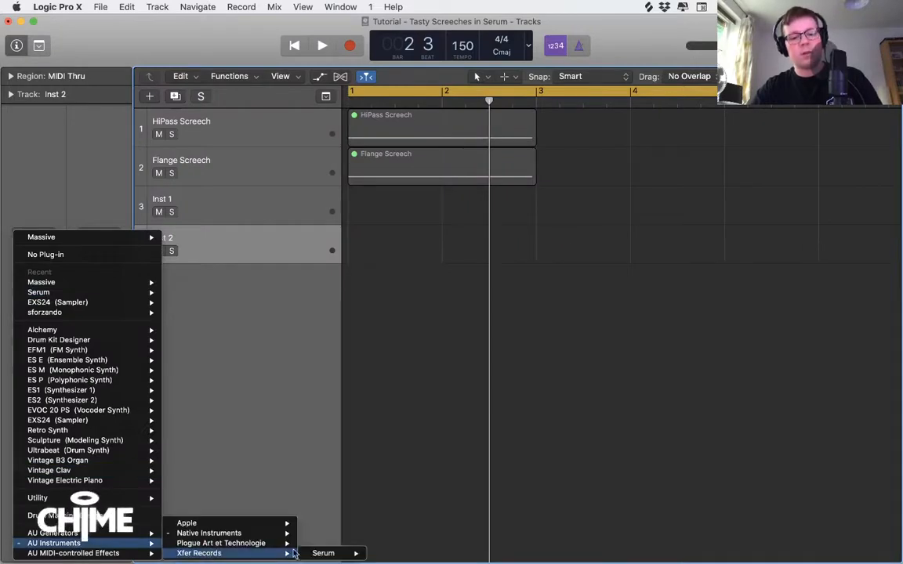
pyautogui.click(321, 552)
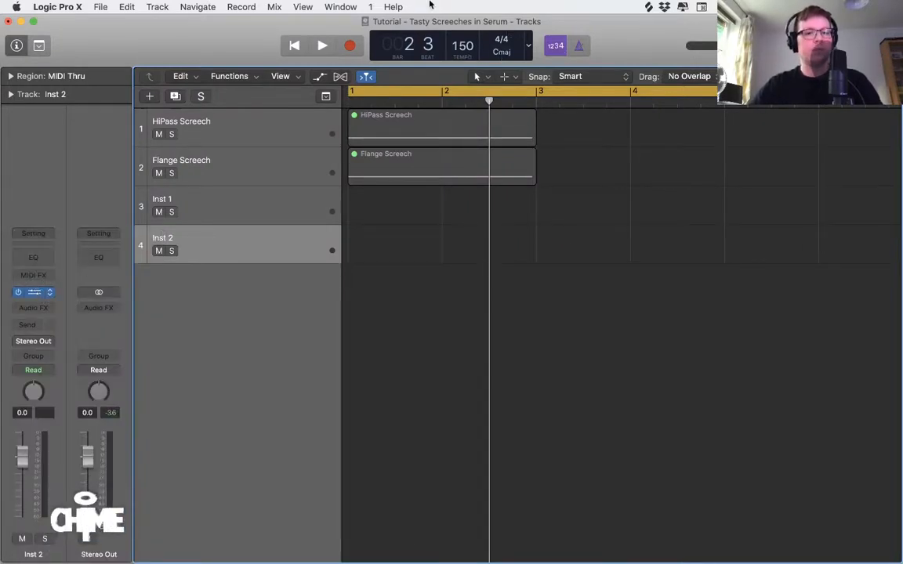
pyautogui.click(34, 293)
pyautogui.moveTo(332, 53); pyautogui.dragTo(368, 22)
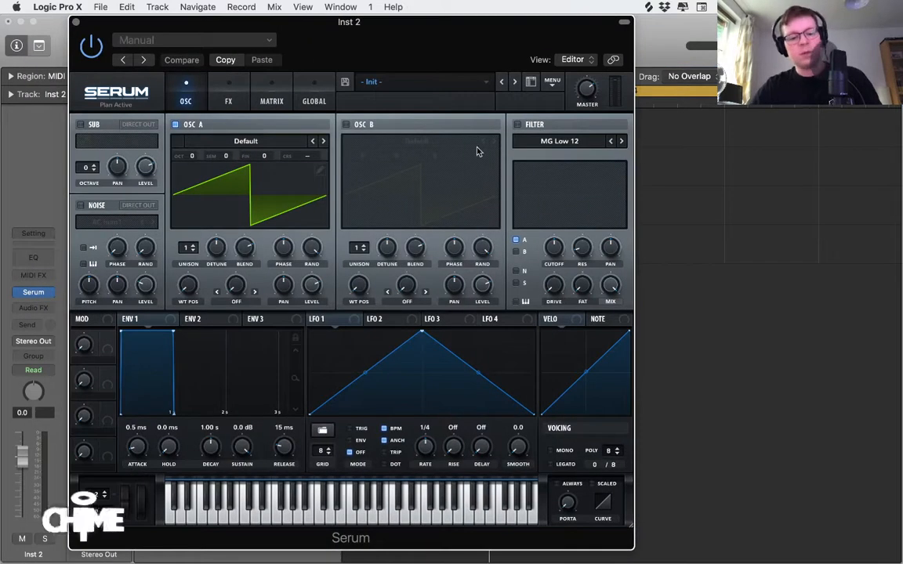
# - Place the Musical Typing keyboard beside Serum and load the Retro_Speaking vowel wavetable into oscillator A
pyautogui.press('super+k')
pyautogui.moveTo(431, 137); pyautogui.dragTo(768, 127)
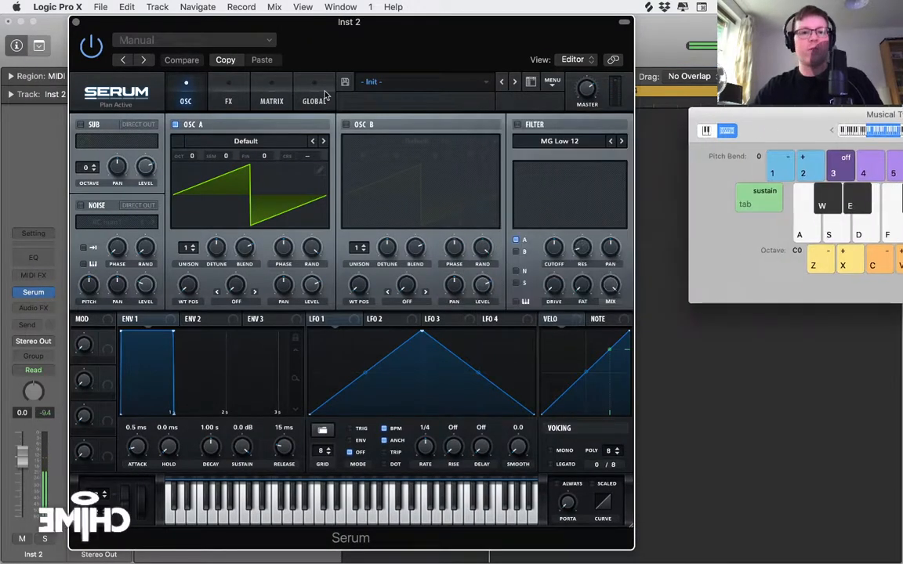
pyautogui.click(261, 145)
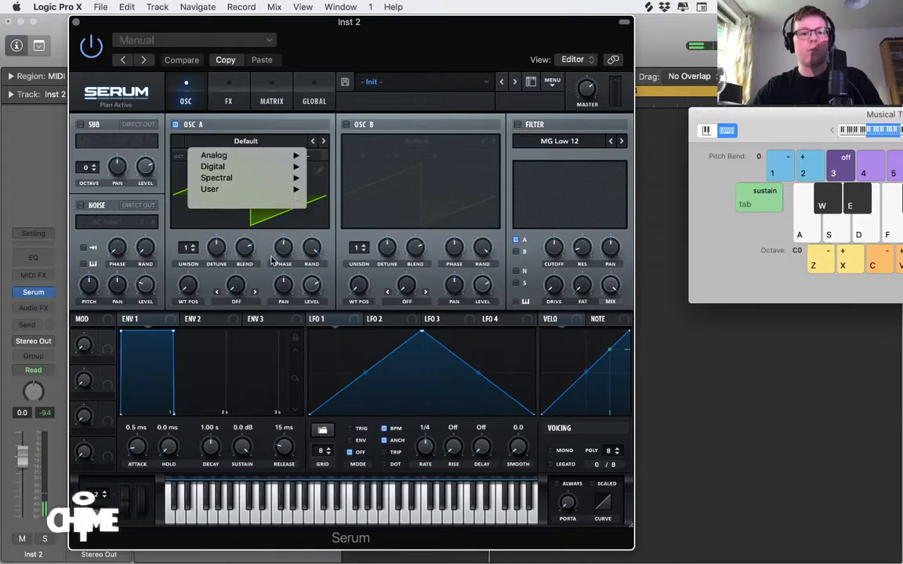
pyautogui.moveTo(245, 201)
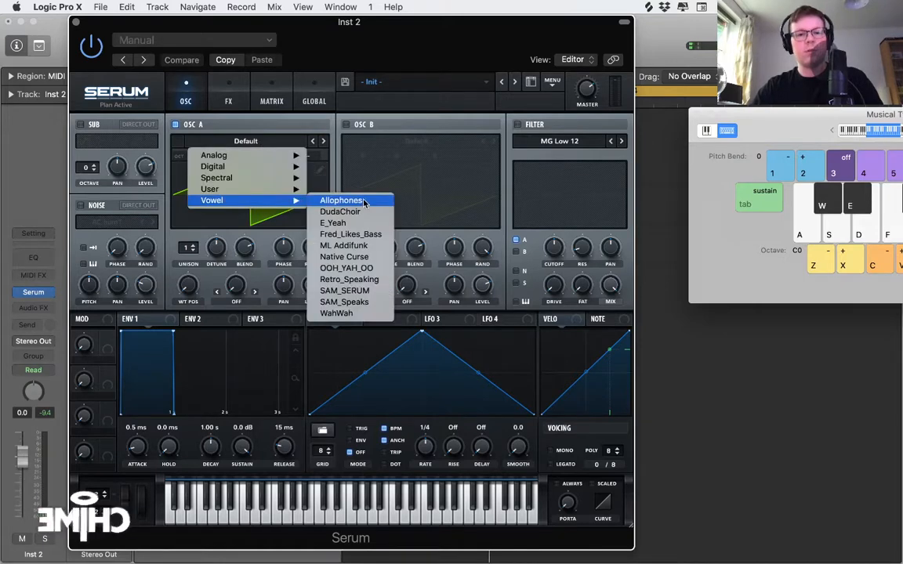
pyautogui.click(357, 283)
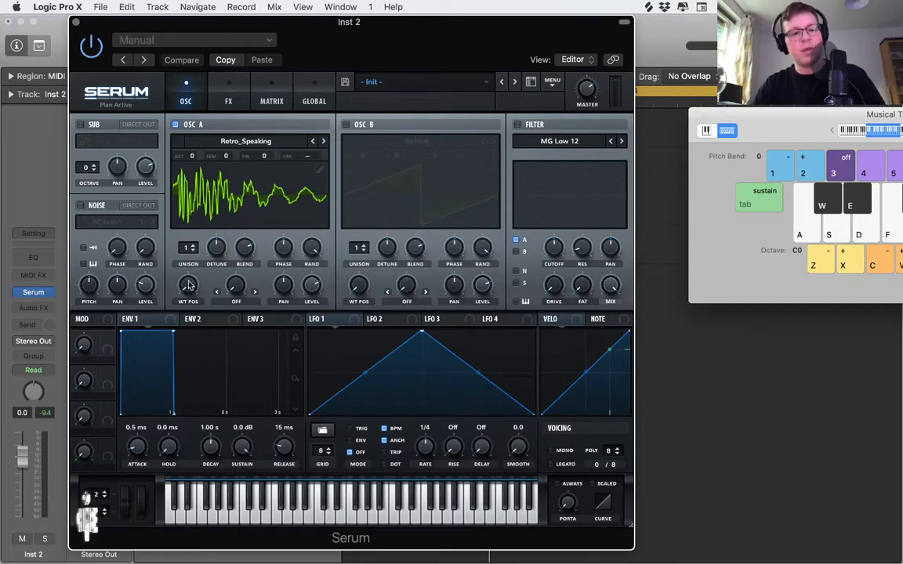
# - Raise oscillator A's wavetable position while auditioning the Retro_Speaking table
pyautogui.press('f')
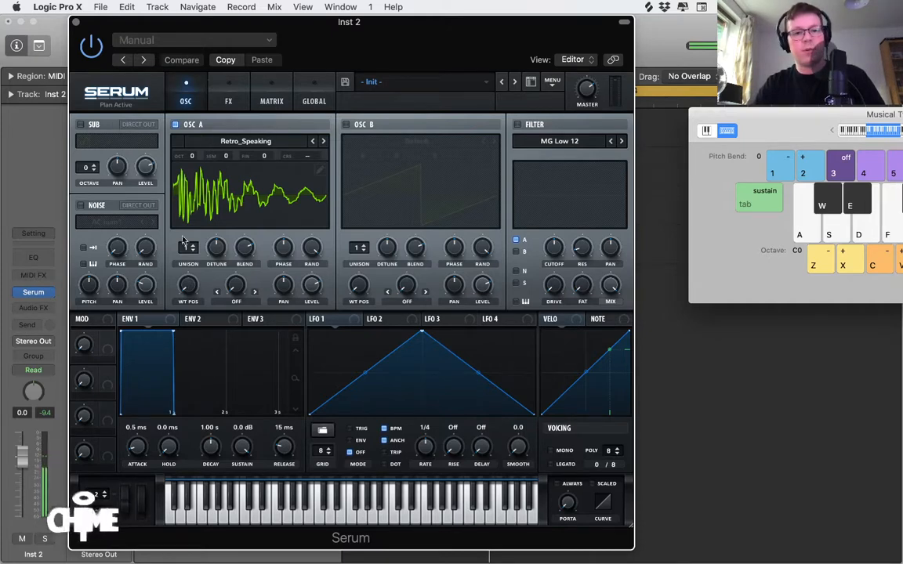
pyautogui.moveTo(193, 285)
pyautogui.mouseDown()
pyautogui.moveTo(187, 206)
pyautogui.moveTo(168, 157)
pyautogui.moveTo(169, 231)
pyautogui.moveTo(188, 304)
pyautogui.moveTo(187, 235)
pyautogui.mouseUp()
pyautogui.press('f')
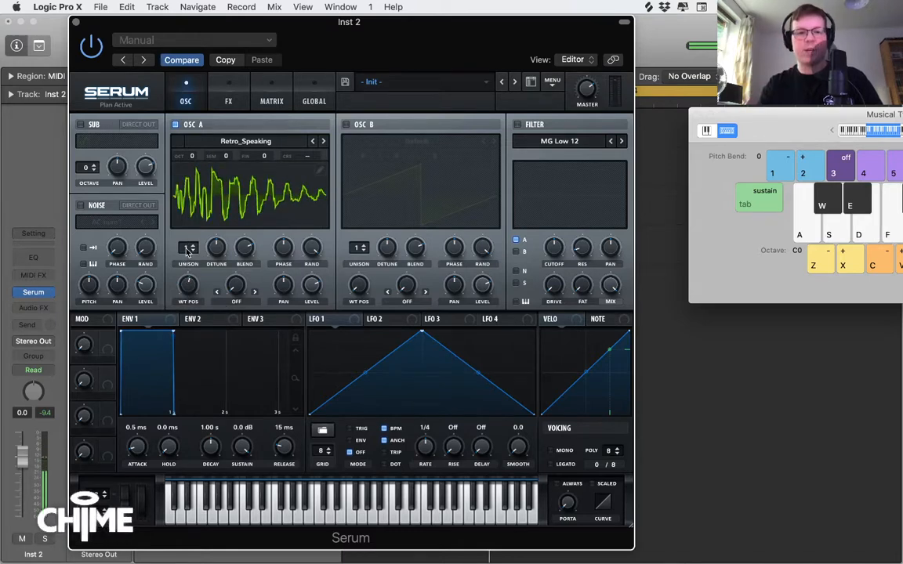
# - Enable the sub oscillator and set oscillator A's octave to +1
pyautogui.click(94, 126)
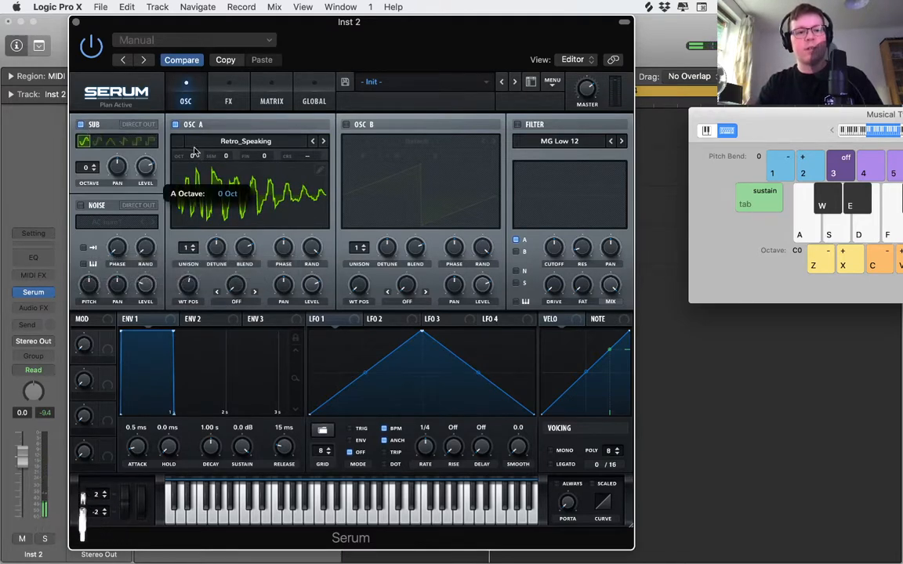
pyautogui.moveTo(177, 282); pyautogui.dragTo(187, 304)
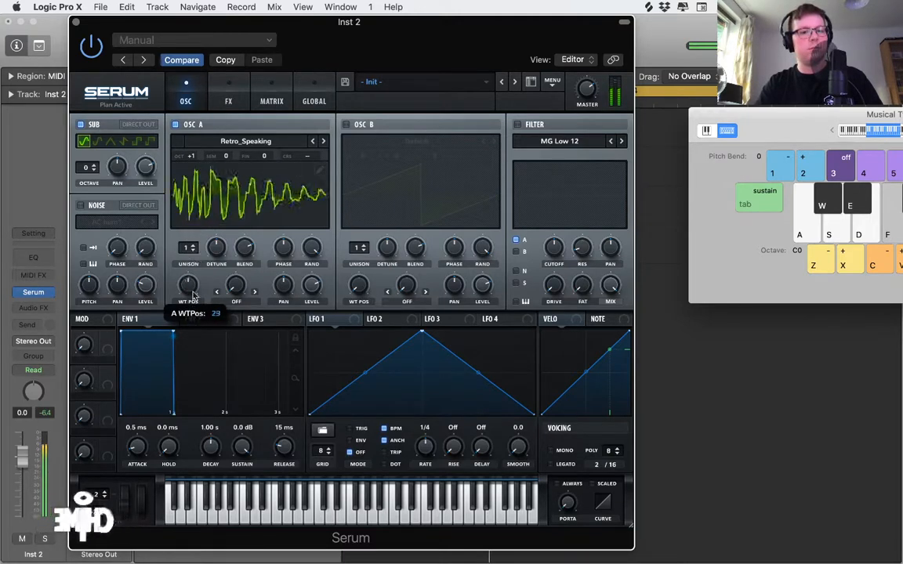
# - Sweep oscillator A's wavetable position up and down to test the transitions between its frames
pyautogui.moveTo(191, 335); pyautogui.dragTo(187, 373)
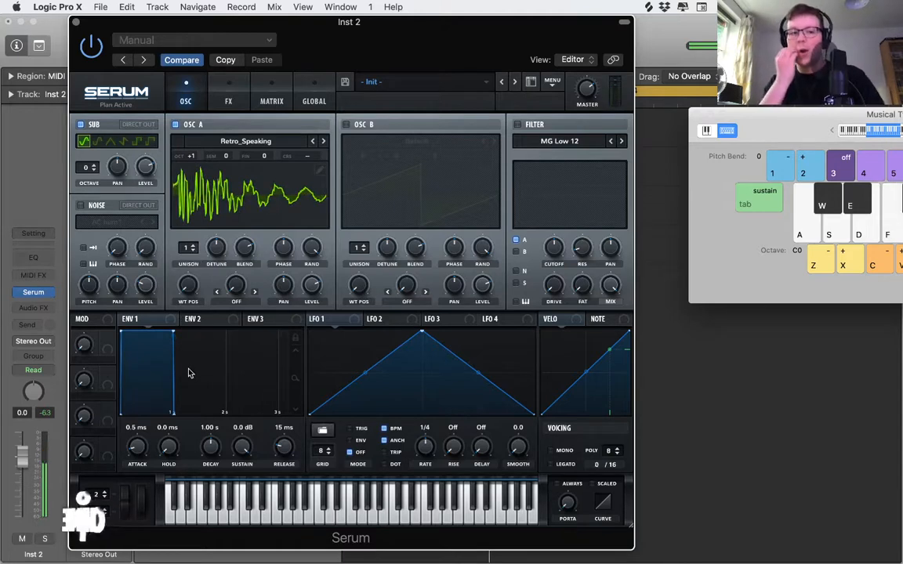
pyautogui.moveTo(191, 294); pyautogui.dragTo(188, 270)
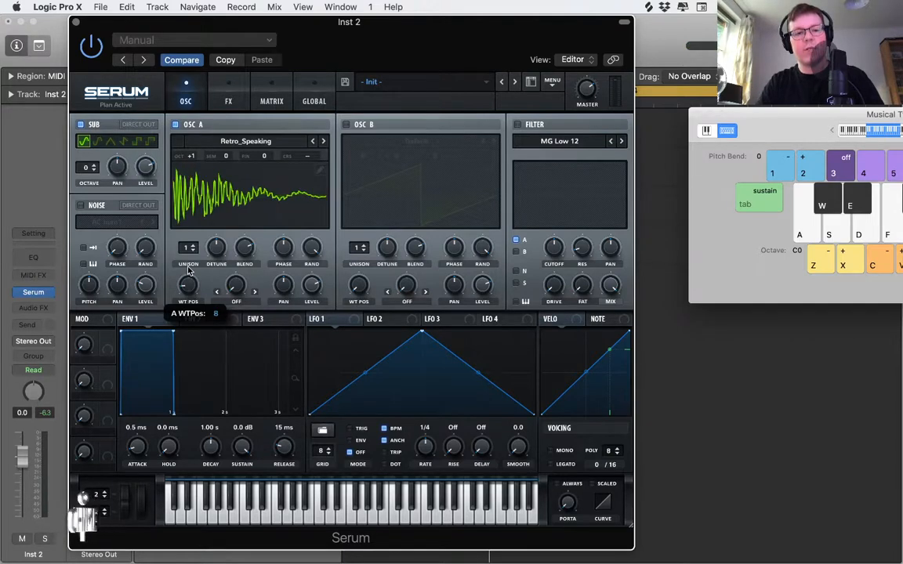
pyautogui.moveTo(189, 251); pyautogui.dragTo(186, 329)
# - Open oscillator A's wavetable editor and apply the Morph - Crossfade option to the table
pyautogui.click(317, 170)
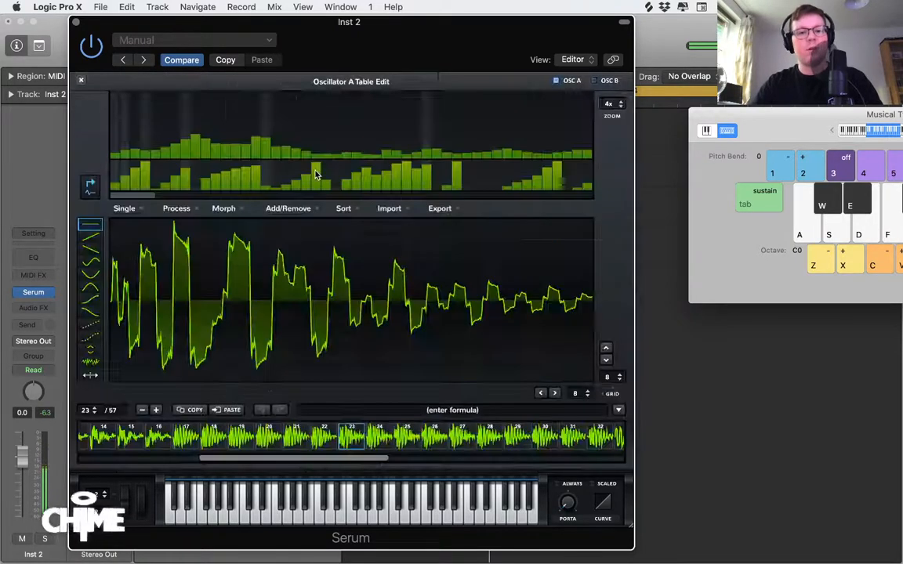
pyautogui.click(240, 210)
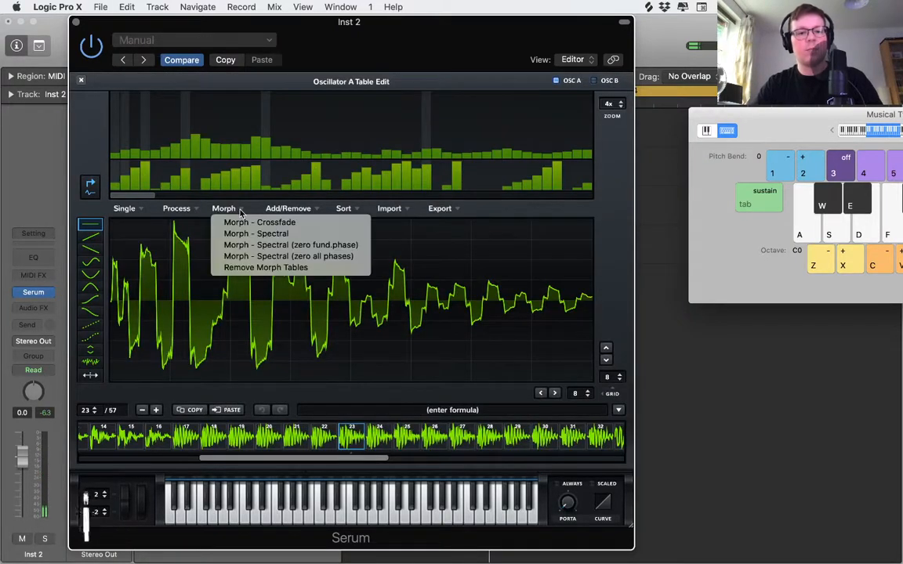
pyautogui.click(250, 222)
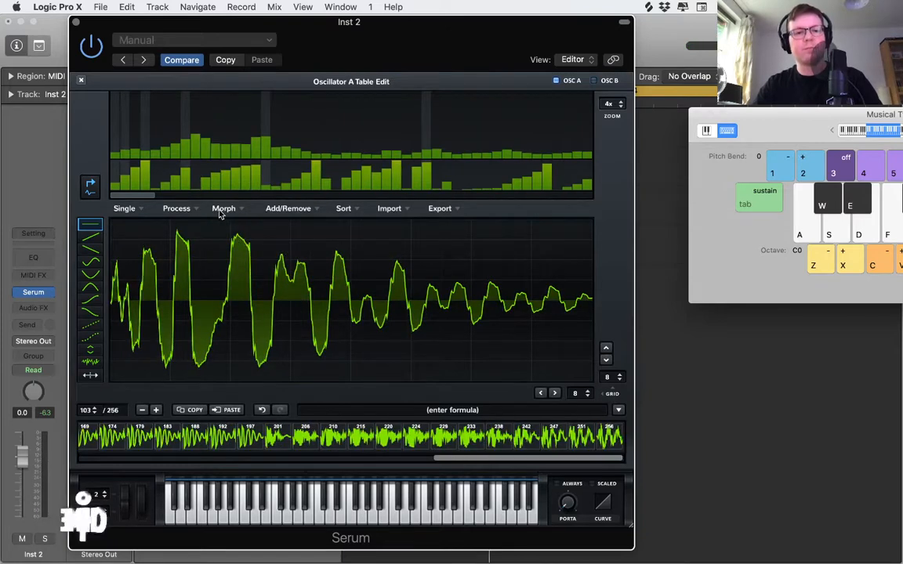
# - Close the wavetable editor and audition the crossfade morph by sweeping oscillator A's wavetable position
pyautogui.click(81, 81)
pyautogui.moveTo(196, 289)
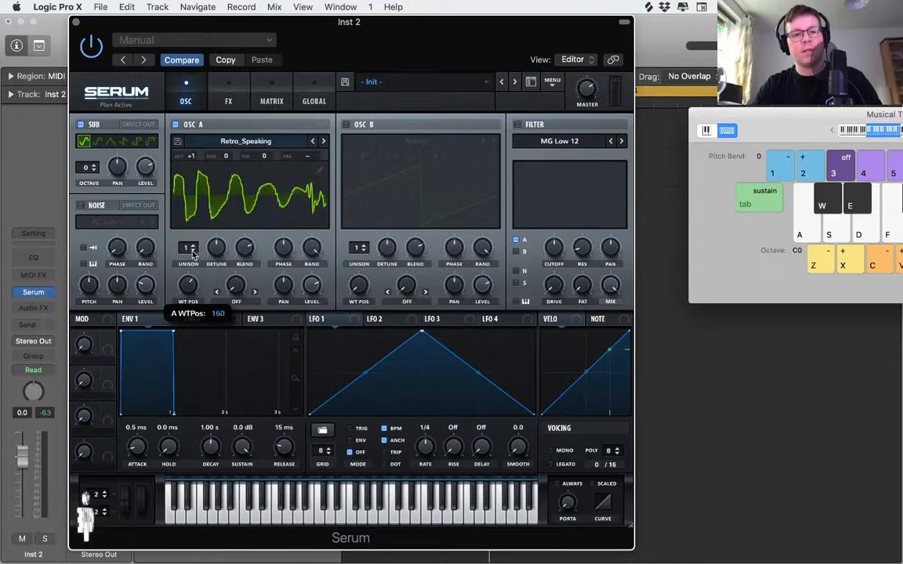
pyautogui.moveTo(192, 220); pyautogui.dragTo(192, 215)
pyautogui.press('f')
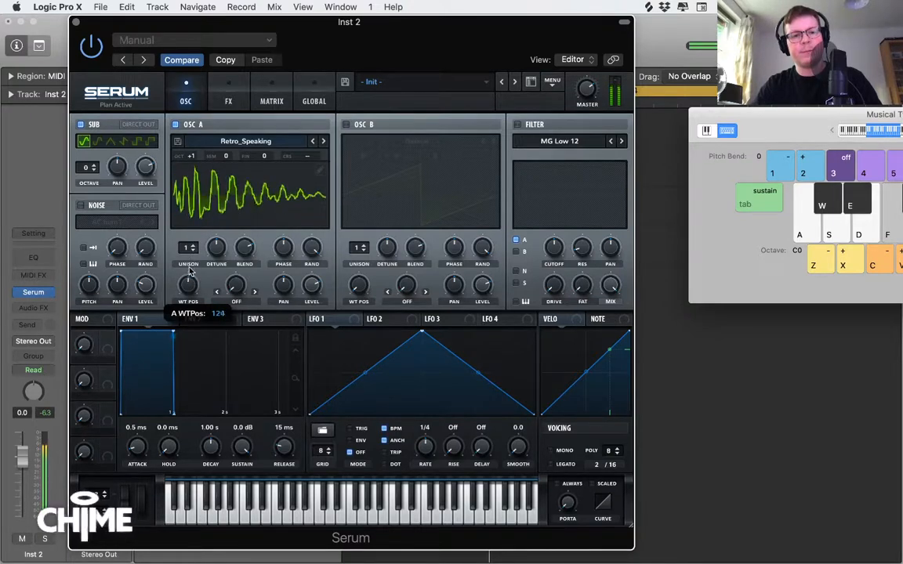
# - Reopen oscillator A's wavetable editor, apply Morph - Spectral to the Retro_Speaking table, and close the editor
pyautogui.click(177, 141)
pyautogui.click(223, 208)
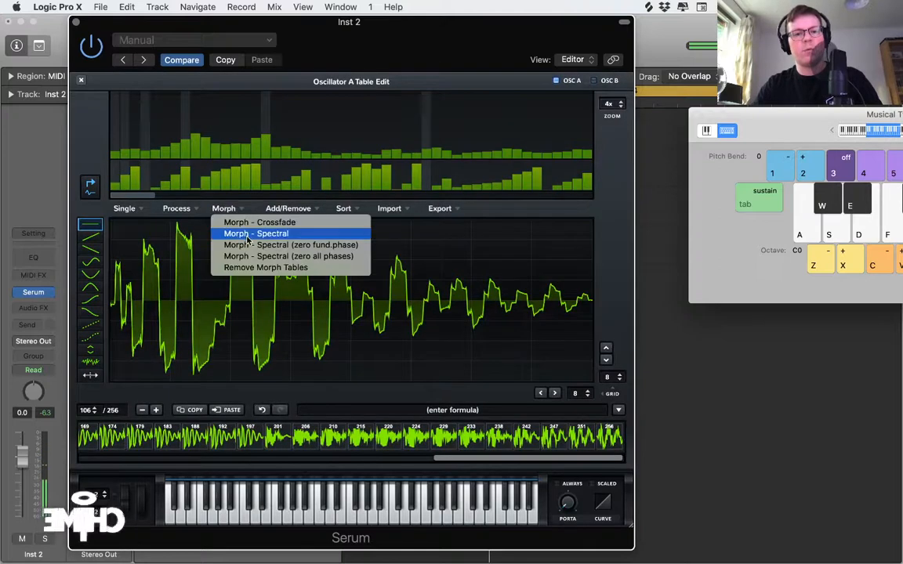
pyautogui.click(248, 233)
pyautogui.click(81, 79)
# - Raise oscillator A's wavetable position to test the spectral morph, and enable Direct Out for the sub oscillator
pyautogui.moveTo(188, 282)
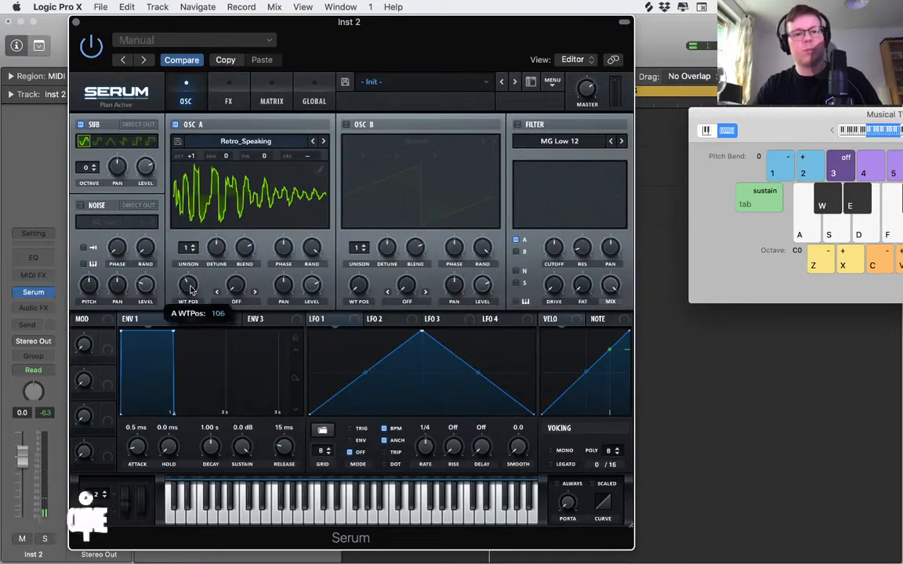
pyautogui.moveTo(188, 282); pyautogui.dragTo(188, 243)
pyautogui.click(133, 124)
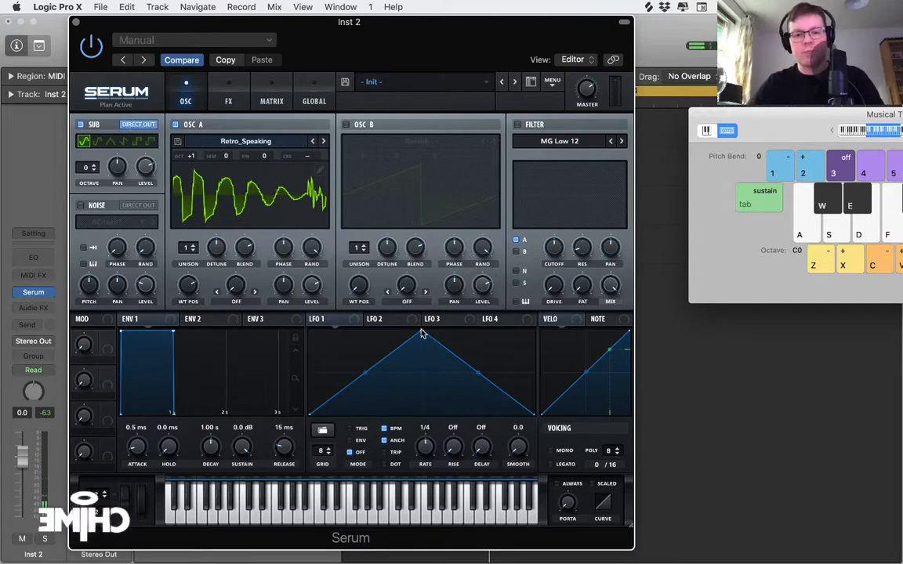
# - Shape LFO 1 into a plateau with curved rise and fall, and set it to Trig mode at a 1/2 rate
pyautogui.moveTo(421, 332); pyautogui.dragTo(362, 332)
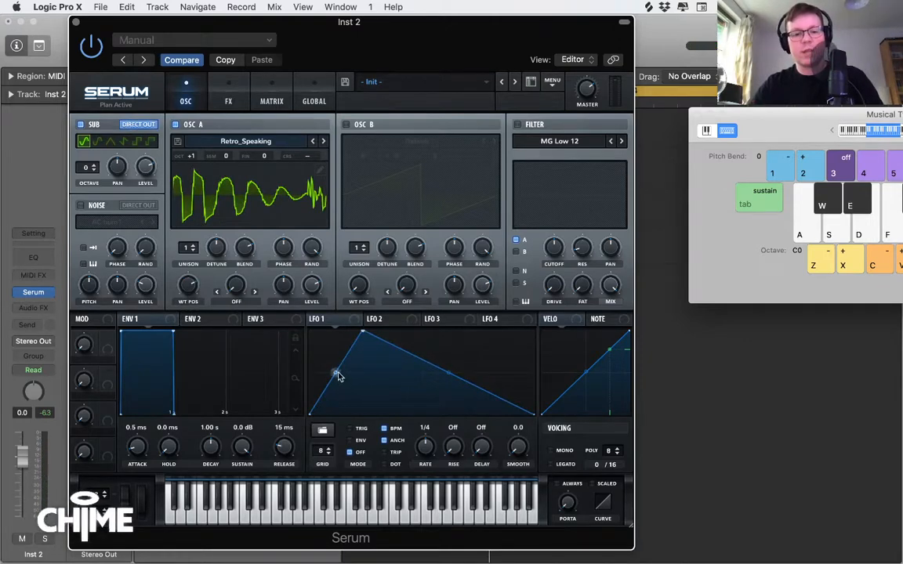
pyautogui.moveTo(336, 374); pyautogui.dragTo(337, 357)
pyautogui.doubleClick(417, 359)
pyautogui.moveTo(417, 359); pyautogui.dragTo(464, 332)
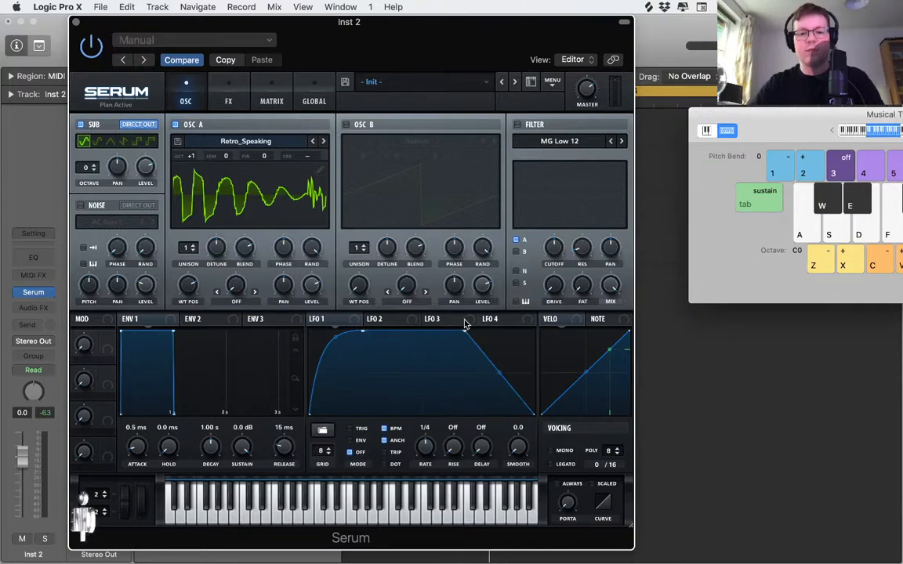
pyautogui.moveTo(503, 382); pyautogui.dragTo(487, 371)
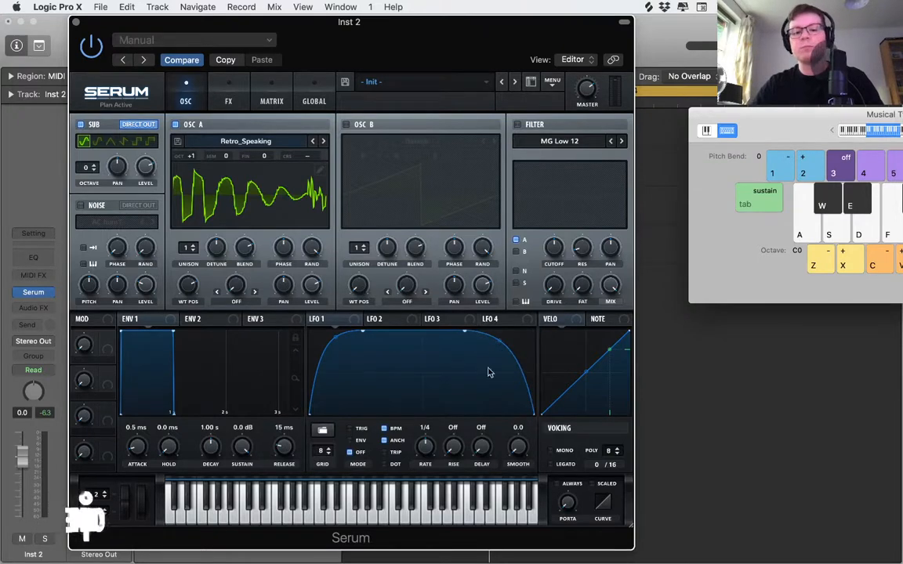
pyautogui.click(354, 429)
pyautogui.moveTo(429, 450); pyautogui.dragTo(431, 459)
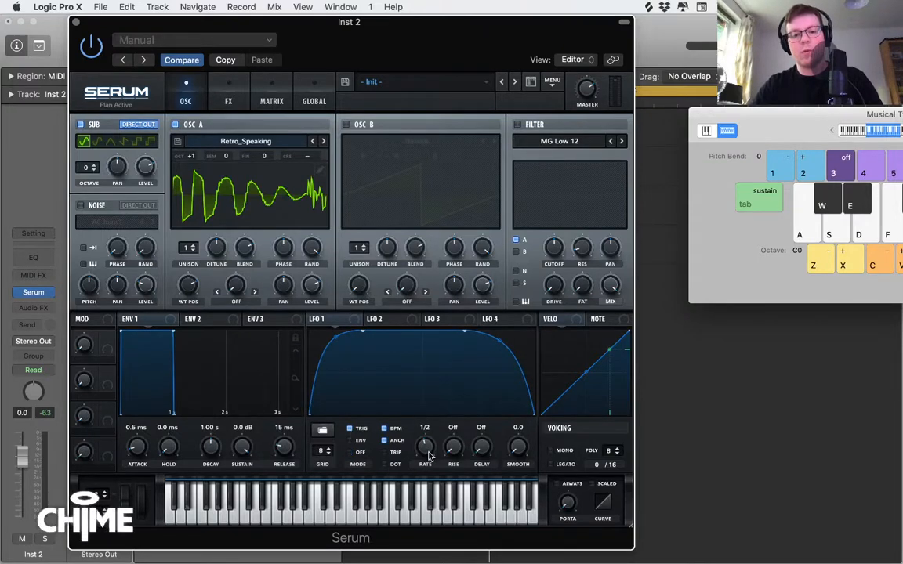
# - Assign LFO 1 to oscillator A's wavetable position and adjust the base position and modulation depth while auditioning
pyautogui.press('f')
pyautogui.moveTo(336, 318); pyautogui.dragTo(186, 289)
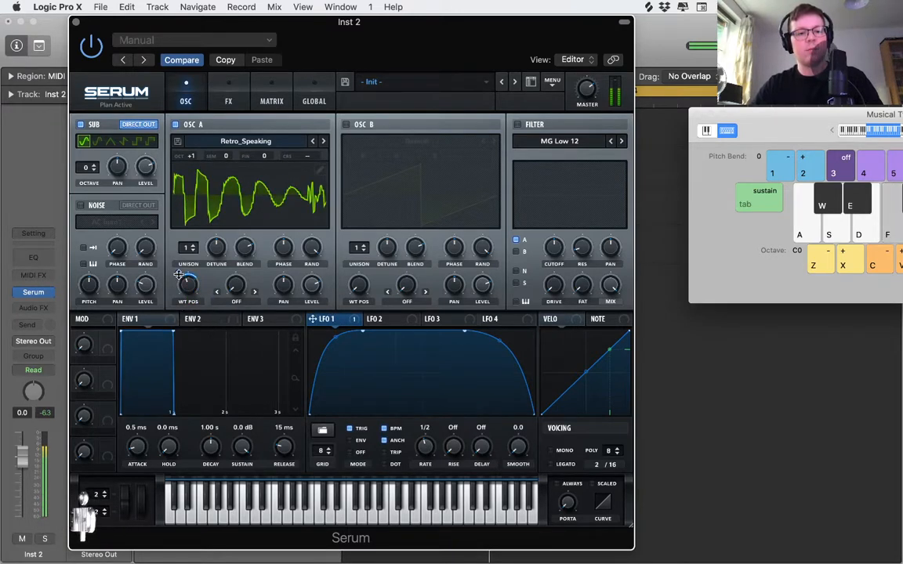
pyautogui.moveTo(179, 274); pyautogui.dragTo(185, 314)
pyautogui.moveTo(177, 275); pyautogui.dragTo(177, 289)
pyautogui.moveTo(179, 292)
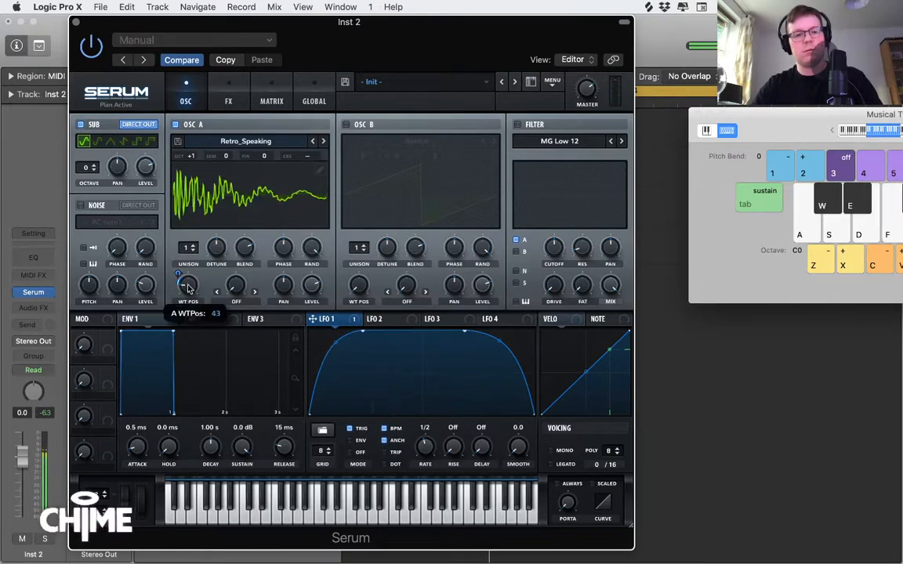
pyautogui.moveTo(179, 275); pyautogui.dragTo(181, 272)
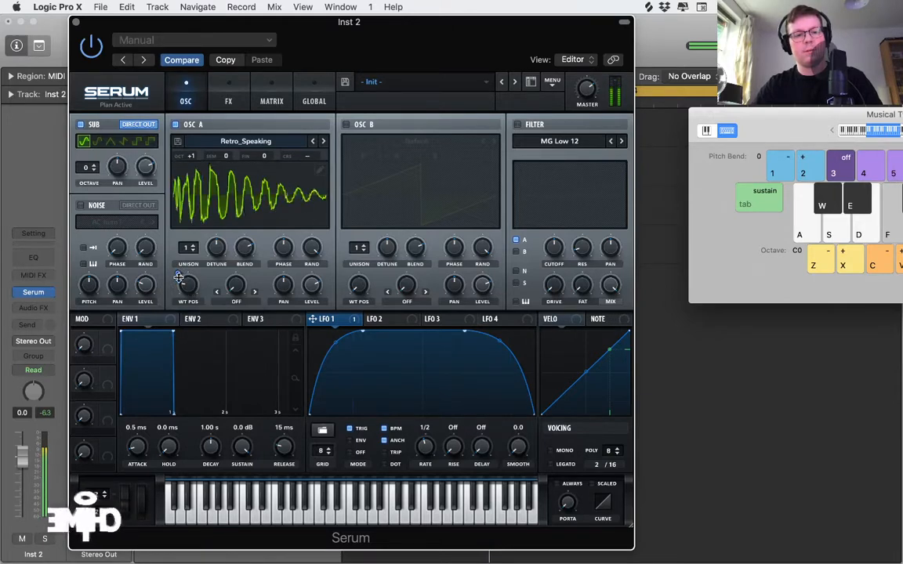
pyautogui.moveTo(179, 278); pyautogui.dragTo(186, 282)
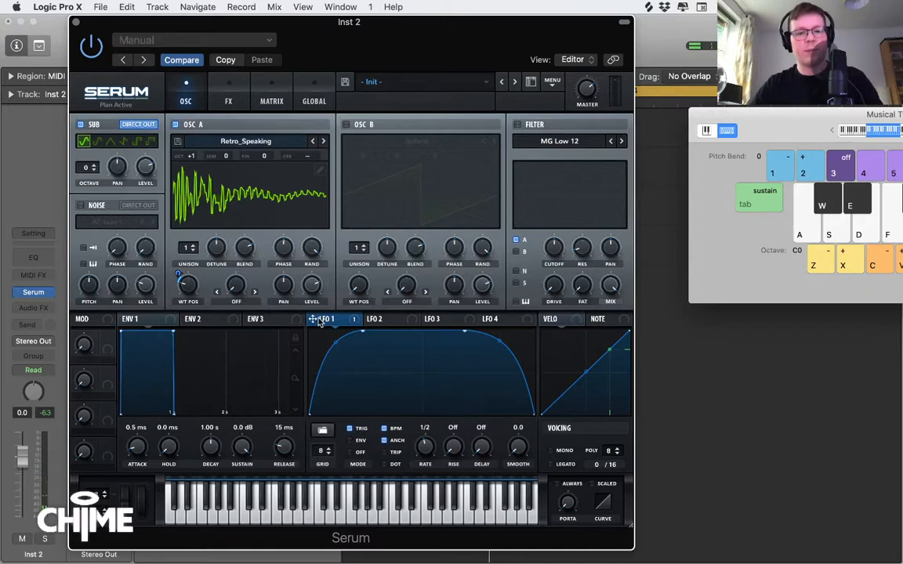
# - Assign LFO 1 to oscillator A's level and to the sub oscillator's level
pyautogui.moveTo(312, 318); pyautogui.dragTo(311, 287)
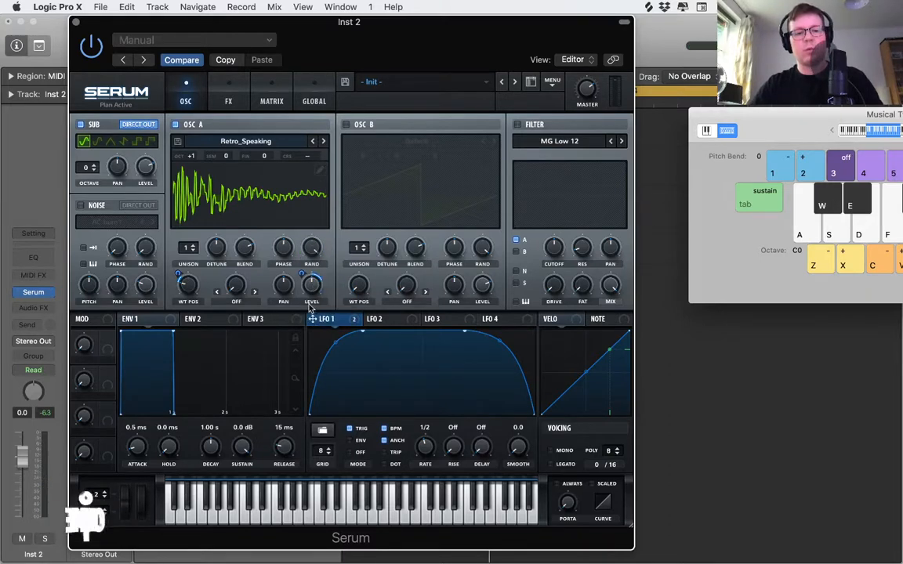
pyautogui.moveTo(312, 291)
pyautogui.moveTo(318, 322); pyautogui.dragTo(137, 153)
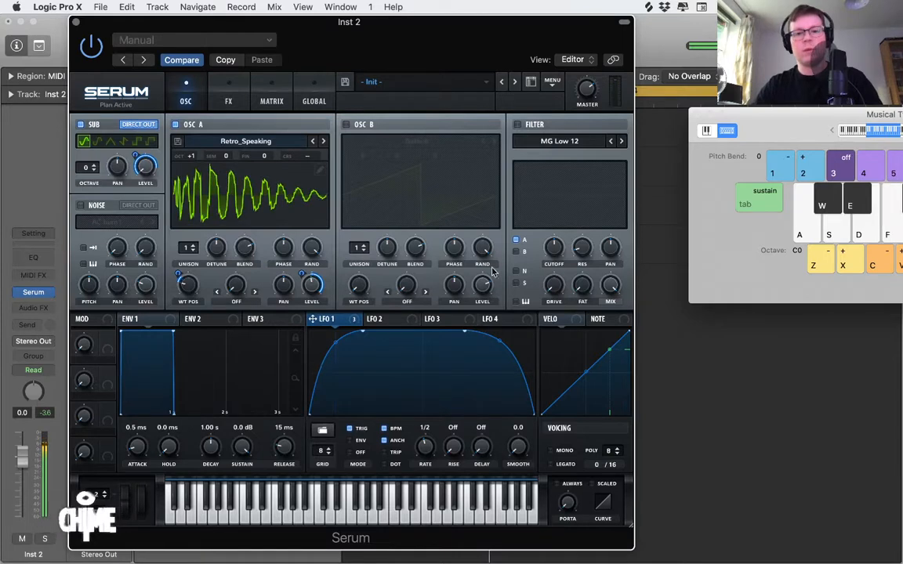
# - Enable the filter with the Flg HL6+ flange type and raise its HL WID amount
pyautogui.click(578, 141)
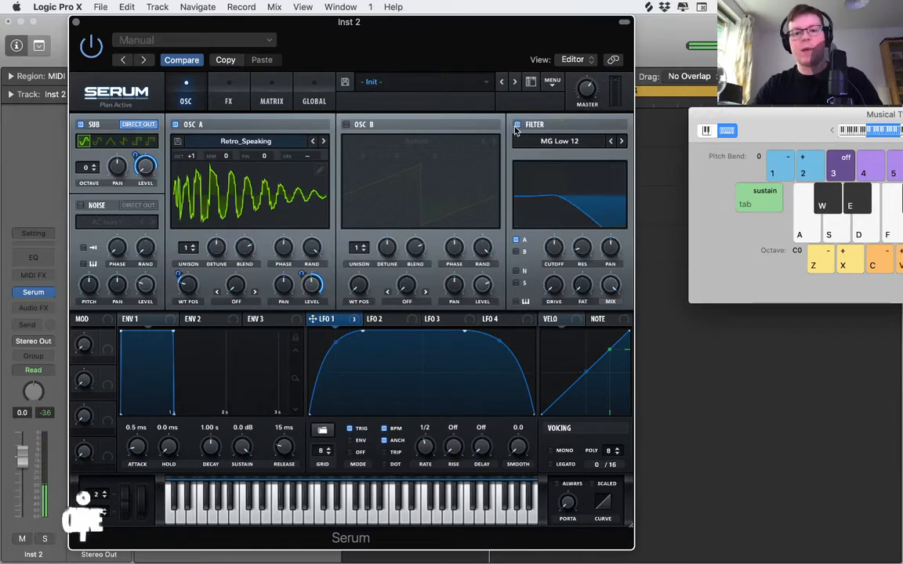
pyautogui.moveTo(575, 178)
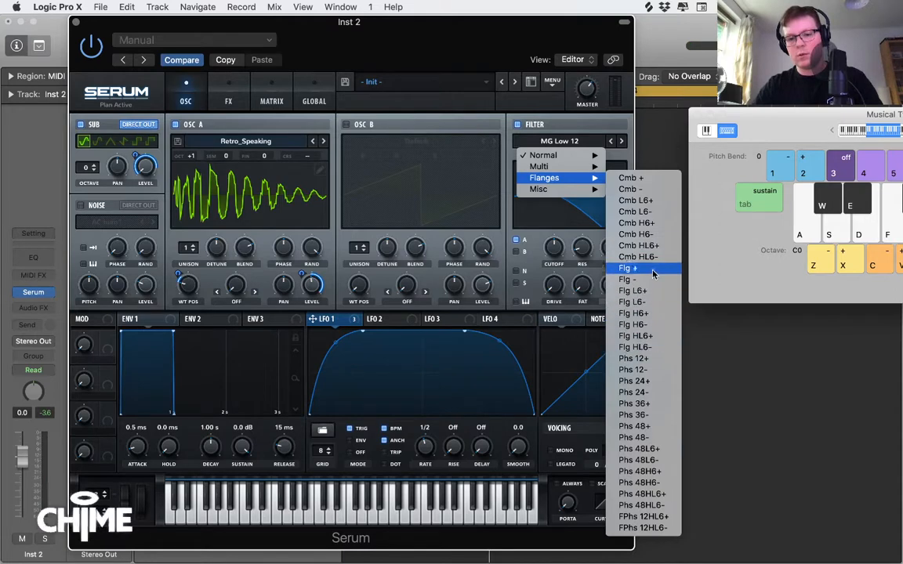
pyautogui.click(646, 348)
pyautogui.click(610, 142)
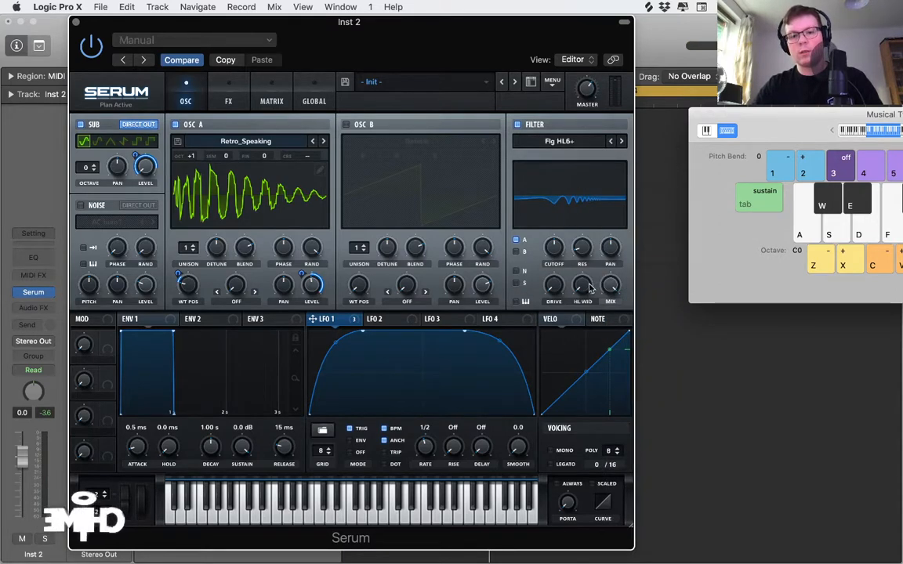
pyautogui.moveTo(585, 288); pyautogui.dragTo(586, 88)
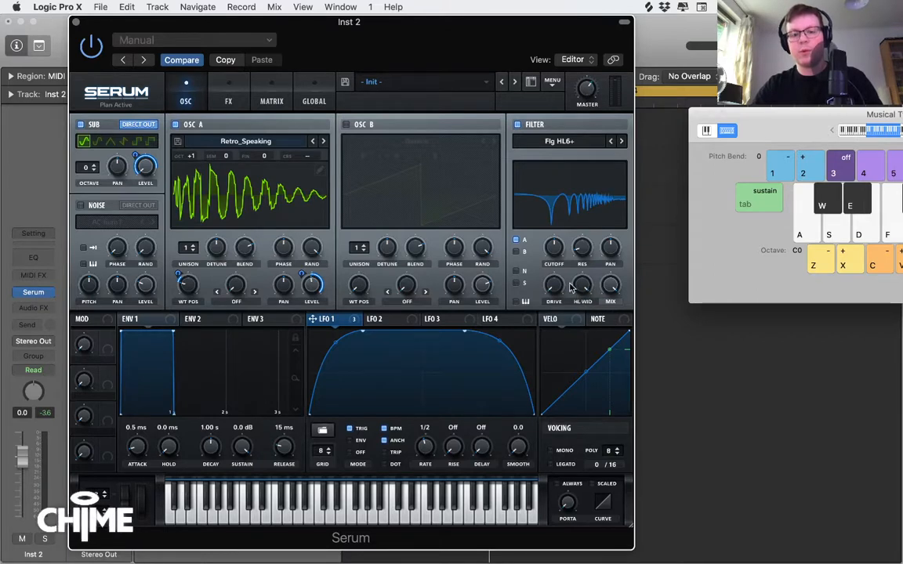
# - Adjust the flange filter's cutoff and raise its resonance while auditioning notes
pyautogui.moveTo(554, 249); pyautogui.dragTo(547, 285)
pyautogui.moveTo(557, 250); pyautogui.dragTo(590, 123)
pyautogui.moveTo(583, 250); pyautogui.dragTo(584, 282)
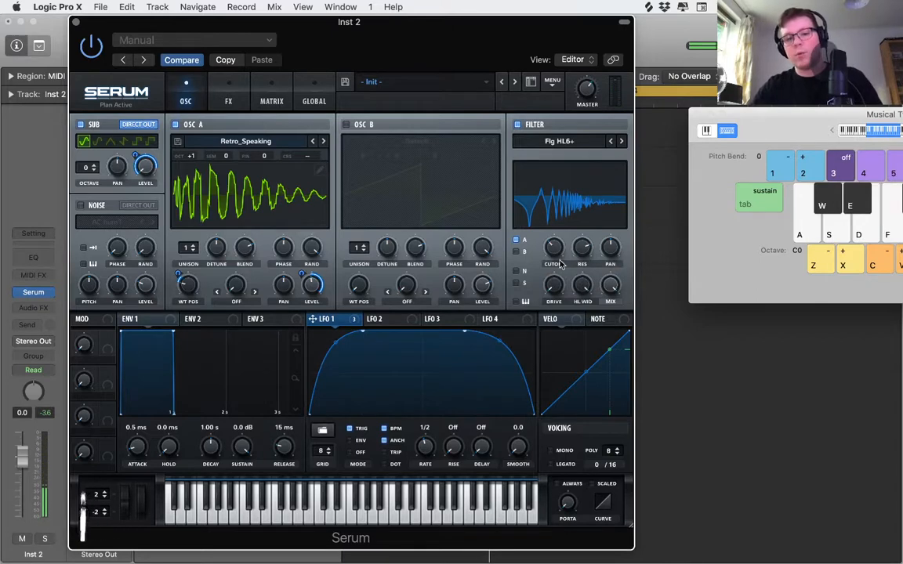
pyautogui.moveTo(558, 259)
pyautogui.mouseDown()
pyautogui.moveTo(549, 234)
pyautogui.moveTo(552, 264)
pyautogui.moveTo(559, 248)
pyautogui.mouseUp()
pyautogui.press('f')
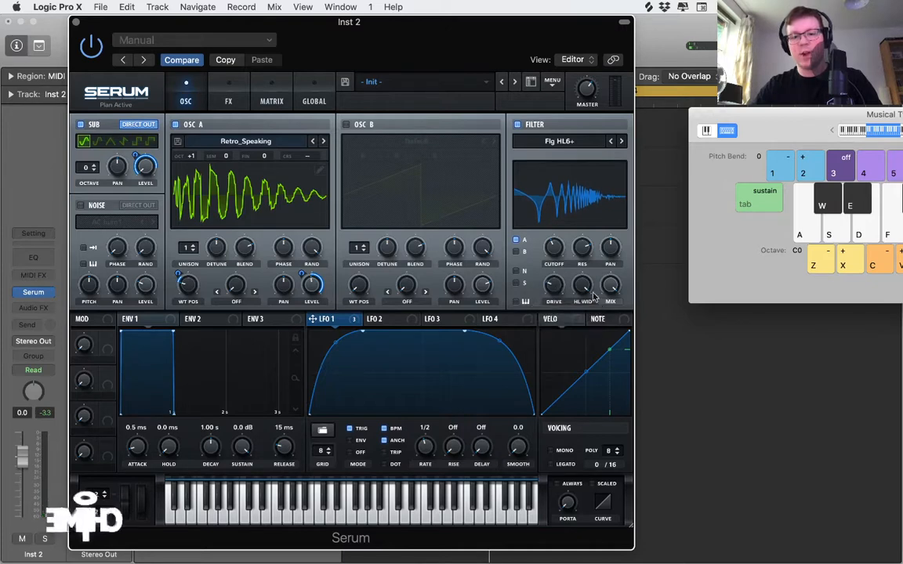
pyautogui.moveTo(557, 252)
pyautogui.mouseDown()
pyautogui.moveTo(556, 243)
pyautogui.moveTo(556, 262)
pyautogui.mouseUp()
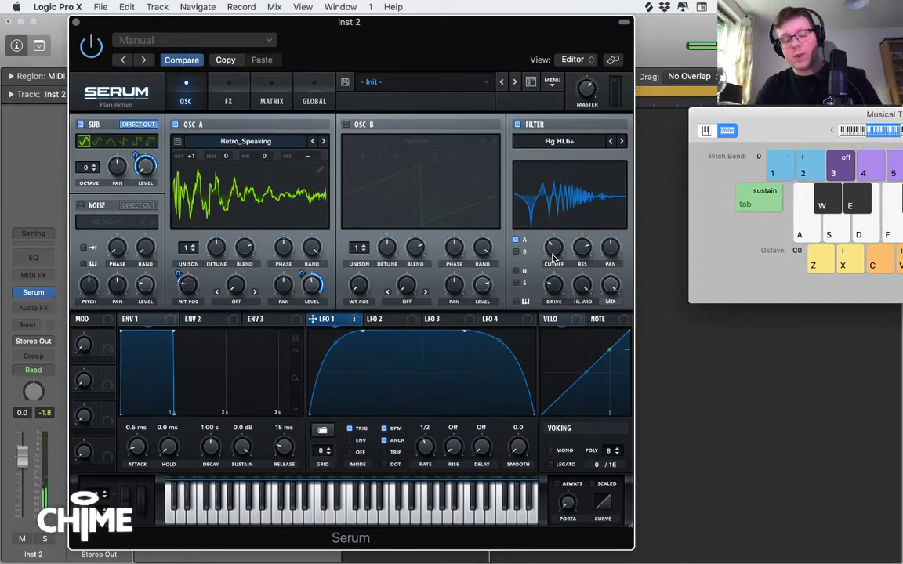
pyautogui.press('a')
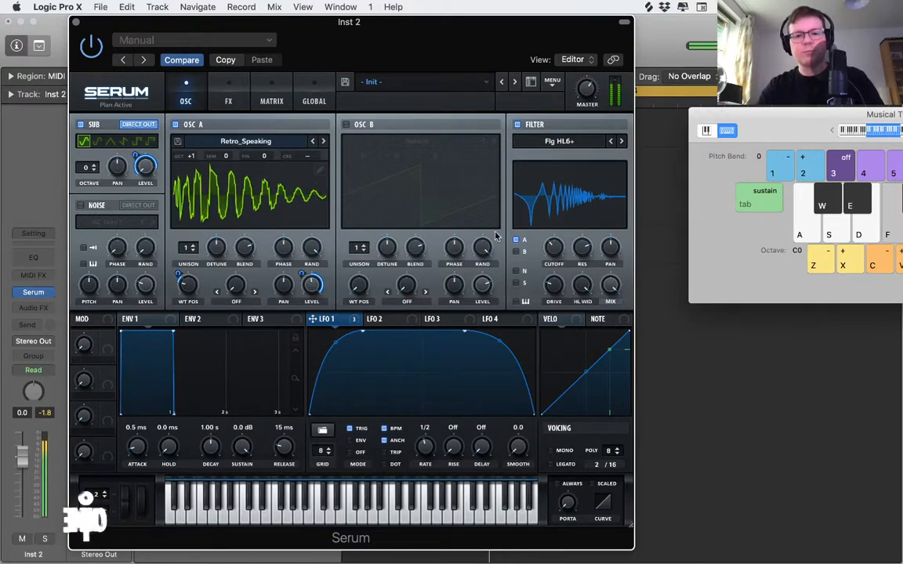
# - Assign LFO 1 to the filter cutoff and fine-tune the base cutoff to about 34 Hz while playing notes
pyautogui.moveTo(574, 248); pyautogui.dragTo(553, 248)
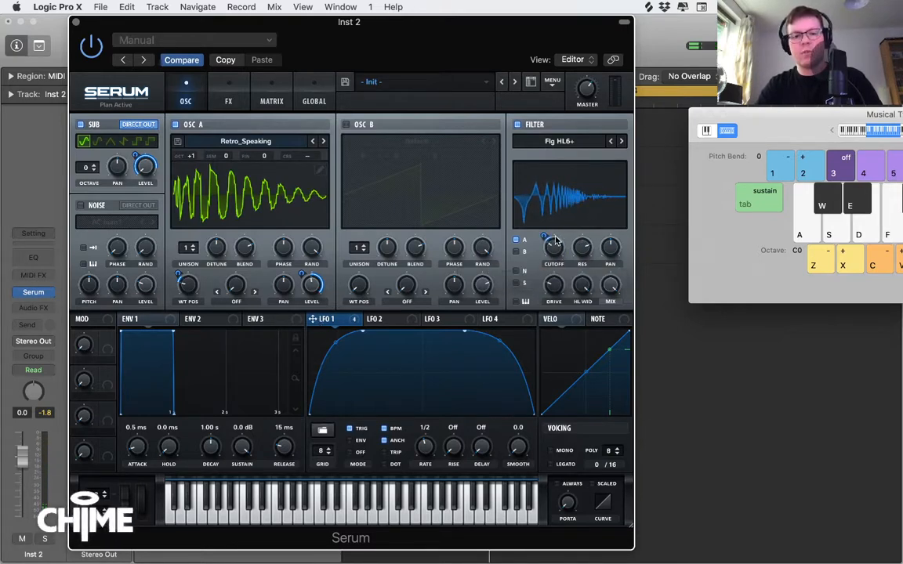
pyautogui.press('f')
pyautogui.press('f')
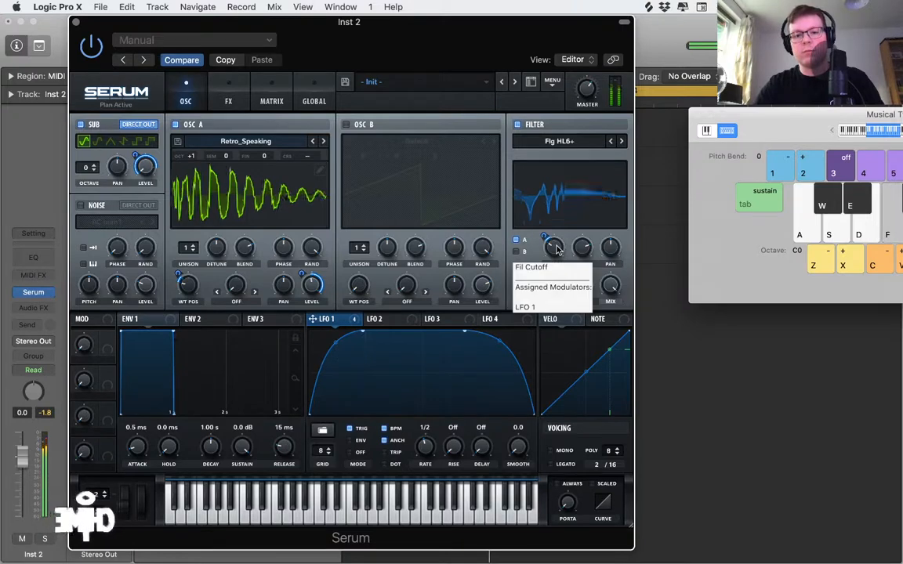
pyautogui.moveTo(557, 250); pyautogui.dragTo(555, 256)
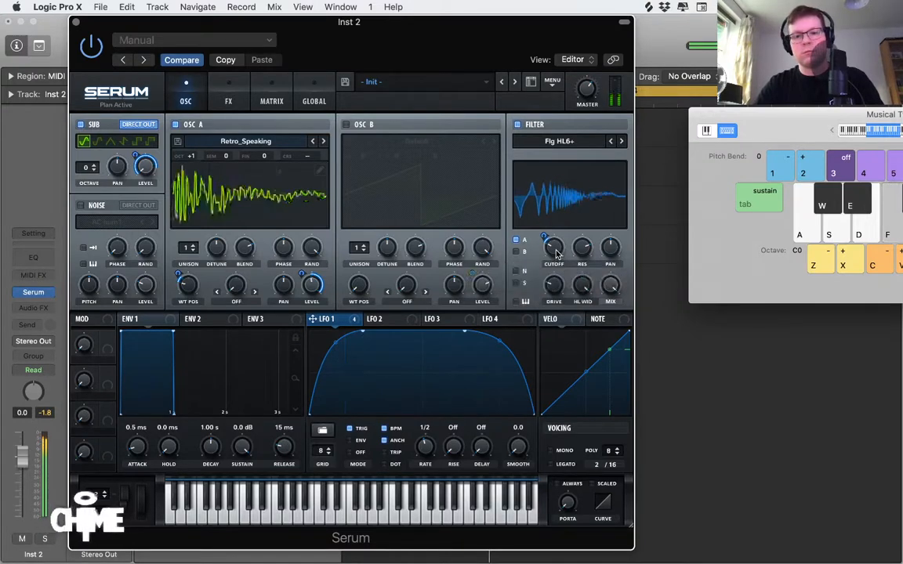
pyautogui.press('f')
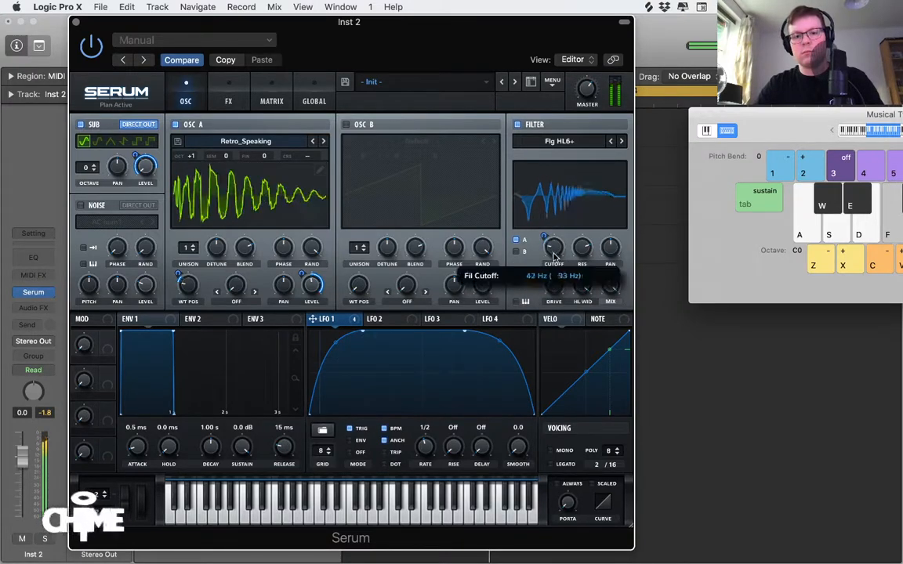
pyautogui.press('f')
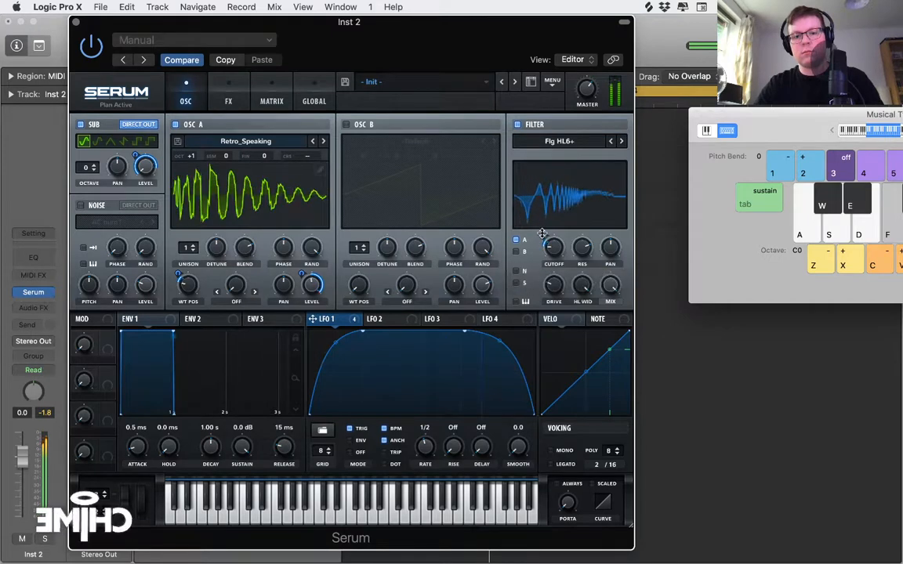
pyautogui.moveTo(560, 253)
pyautogui.moveTo(559, 253)
pyautogui.mouseDown()
pyautogui.moveTo(559, 233)
pyautogui.moveTo(552, 260)
pyautogui.moveTo(558, 250)
pyautogui.mouseUp()
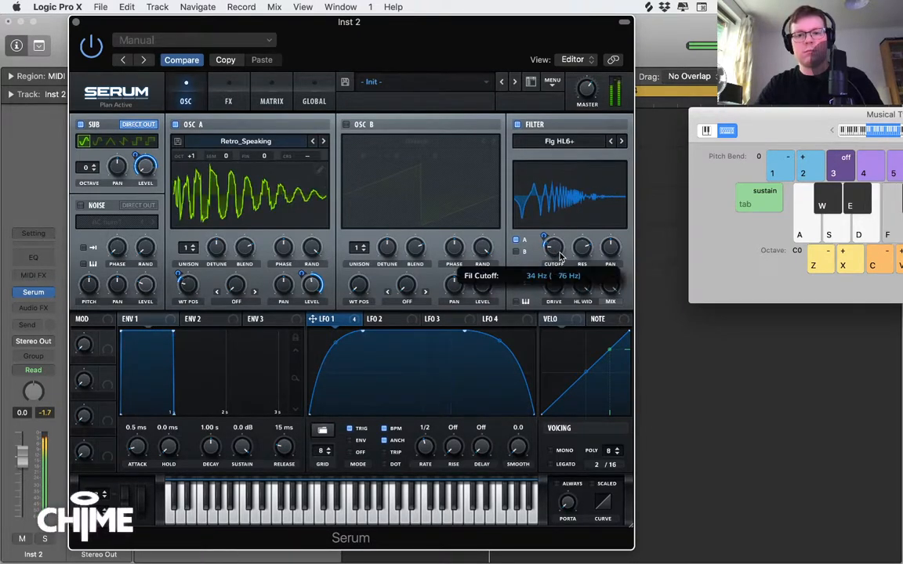
# - Enable the Distortion effect with the Tube type and move it above Hyper/Dimension in the effects chain
pyautogui.click(227, 98)
pyautogui.click(84, 146)
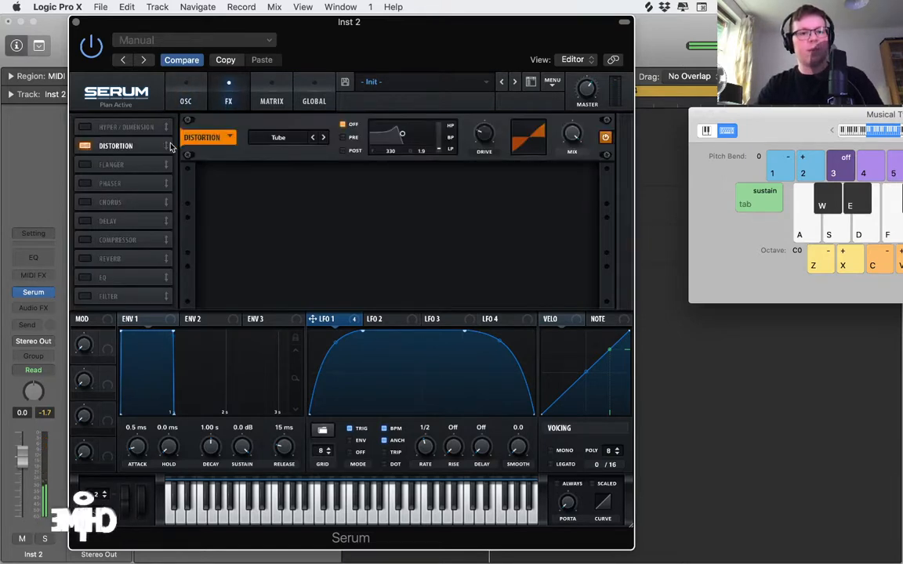
pyautogui.moveTo(170, 147); pyautogui.dragTo(146, 127)
pyautogui.click(283, 138)
pyautogui.click(286, 138)
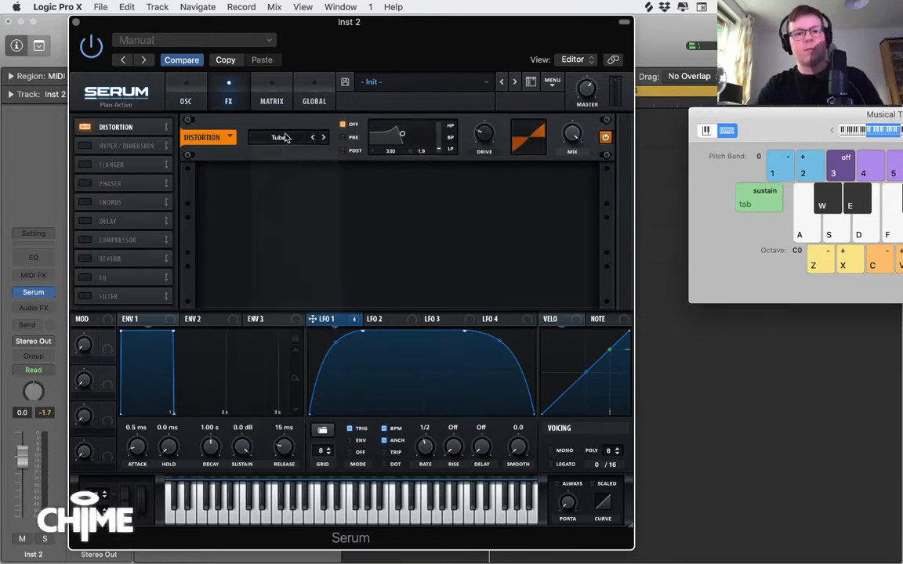
# - Set the distortion drive to about 93% and assign LFO 1 to modulate it
pyautogui.moveTo(476, 139); pyautogui.dragTo(480, 87)
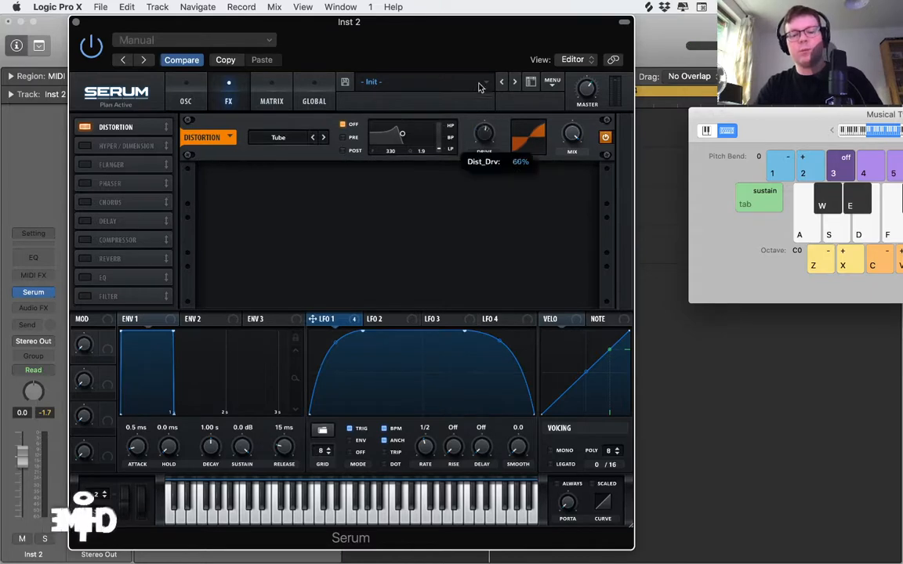
pyautogui.moveTo(479, 149); pyautogui.dragTo(480, 32)
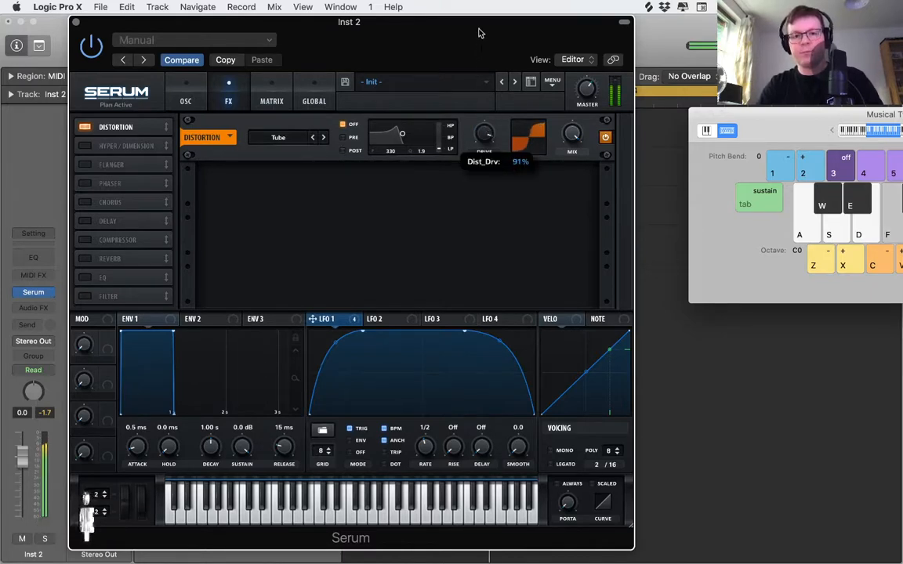
pyautogui.moveTo(488, 141); pyautogui.dragTo(488, 149)
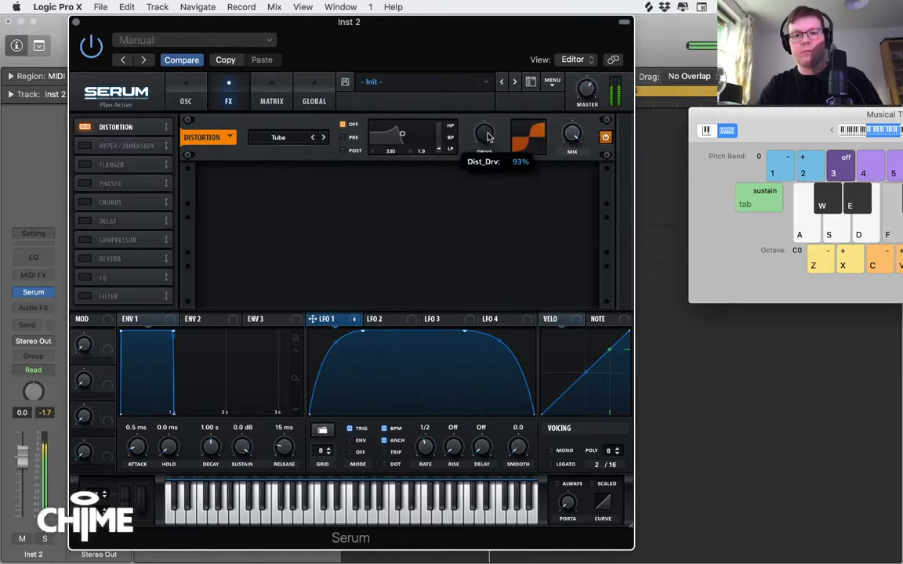
pyautogui.moveTo(312, 319); pyautogui.dragTo(483, 135)
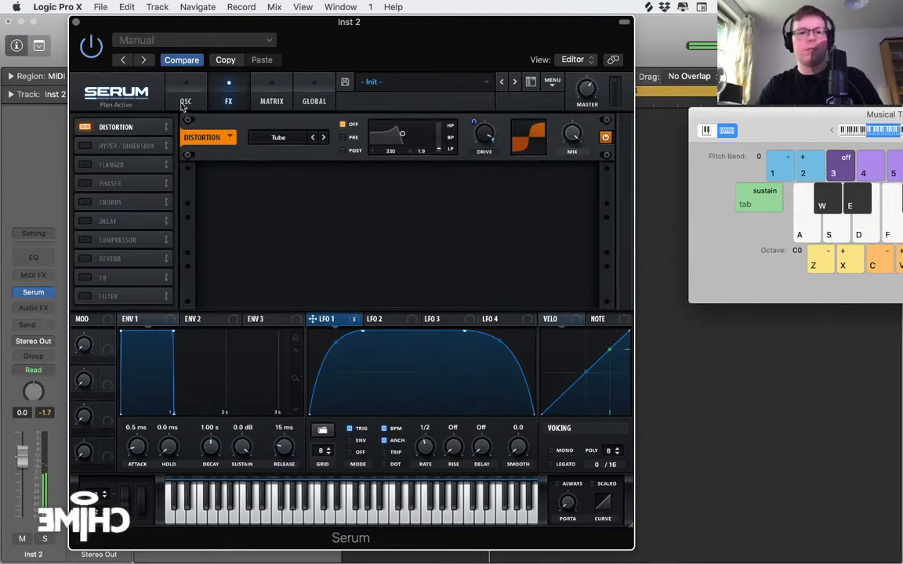
# - Audition the sound with low and high notes while reviewing the oscillator, flange filter and distortion settings
pyautogui.click(185, 101)
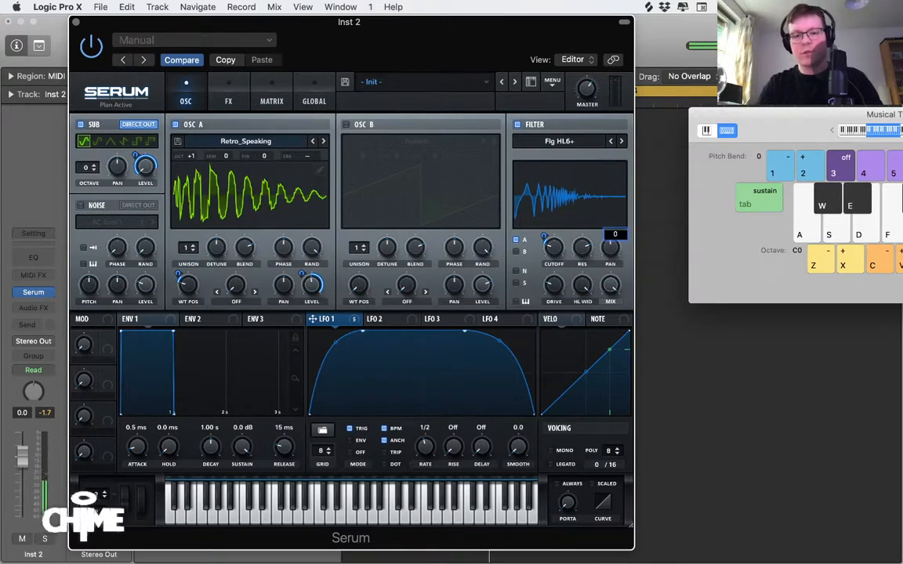
pyautogui.click(228, 92)
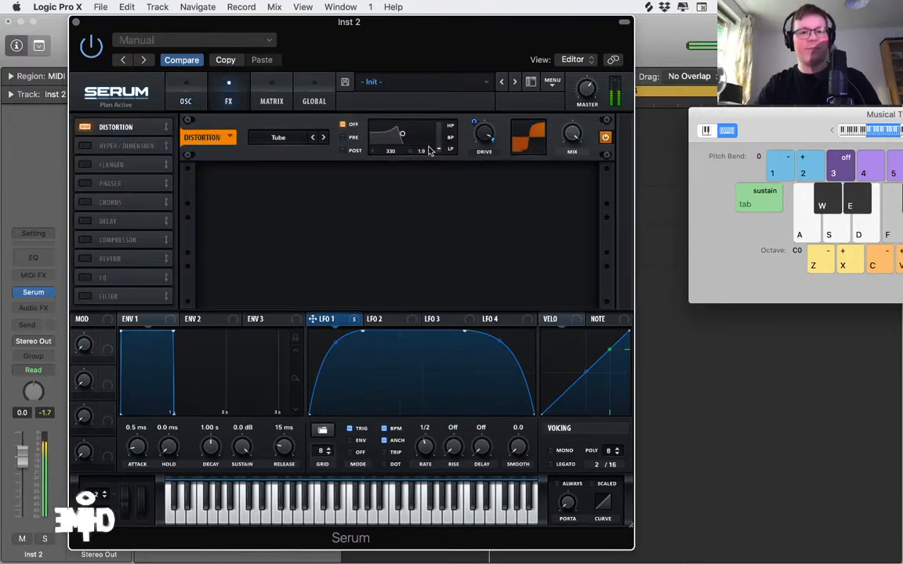
pyautogui.press('a')
pyautogui.click(186, 94)
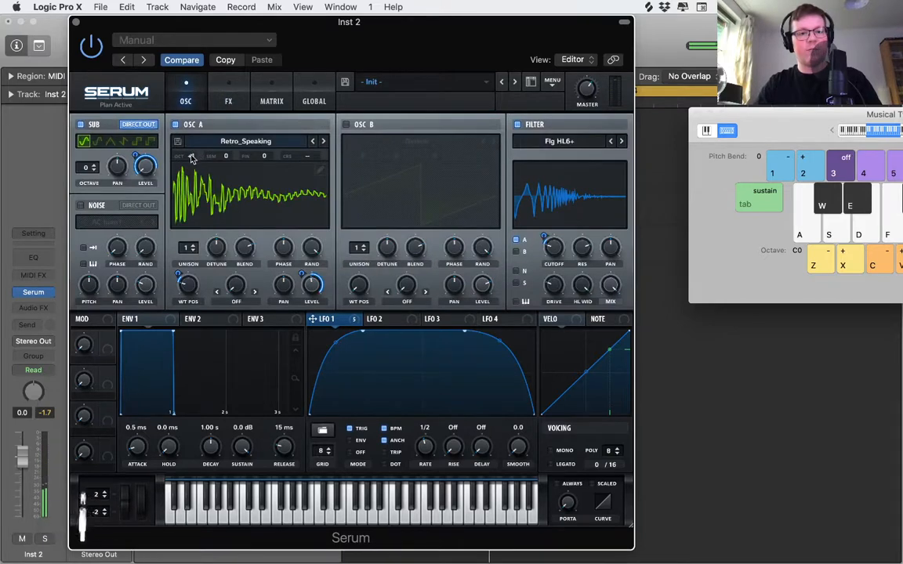
pyautogui.press('a')
pyautogui.moveTo(190, 156); pyautogui.dragTo(190, 156)
pyautogui.press('f')
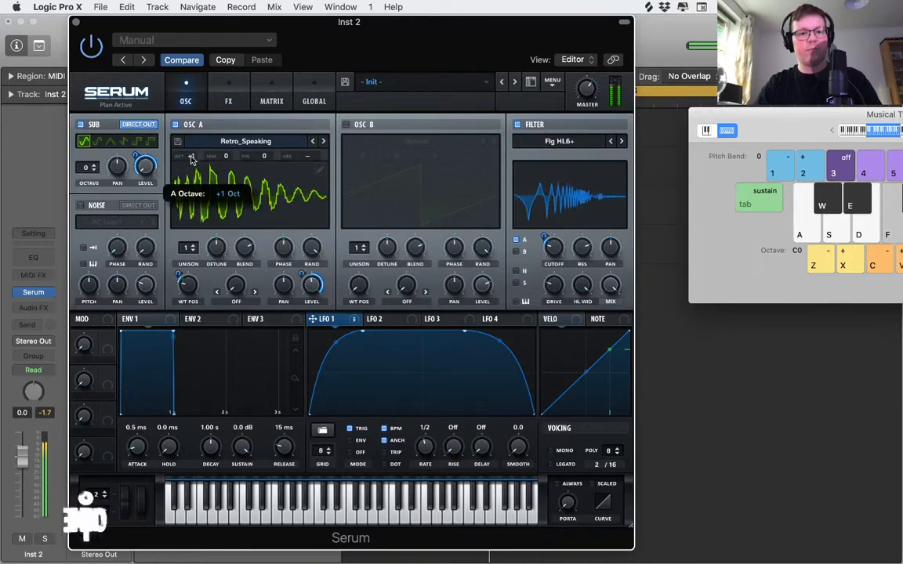
pyautogui.click(218, 95)
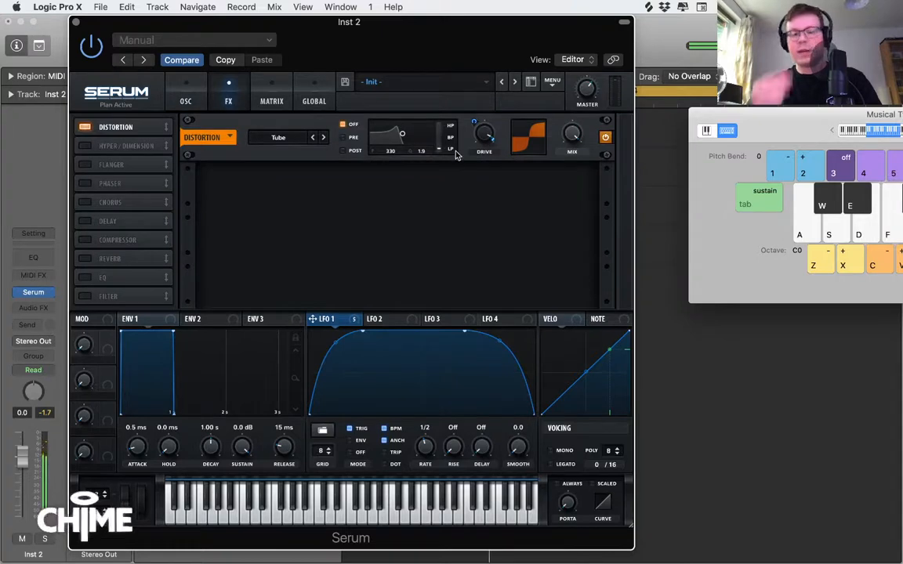
# - Turn off the sub oscillator's Direct Out so it runs through the filter and effects routing, and check its LFO 1 level modulation
pyautogui.click(186, 101)
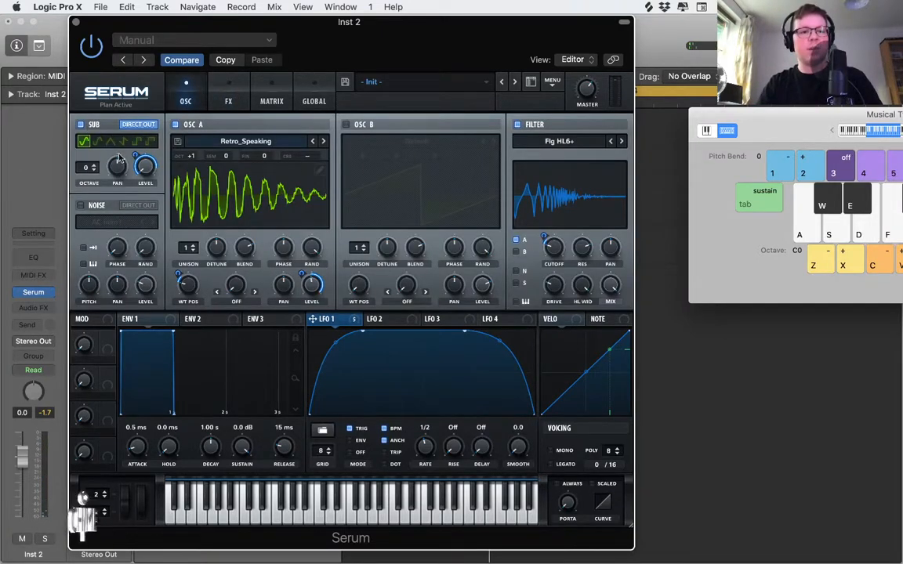
pyautogui.click(140, 124)
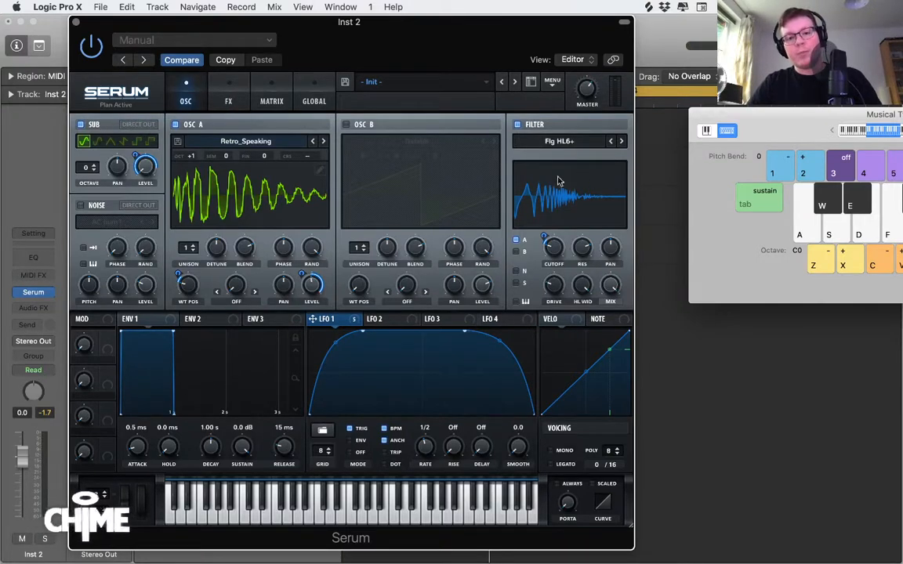
pyautogui.click(228, 98)
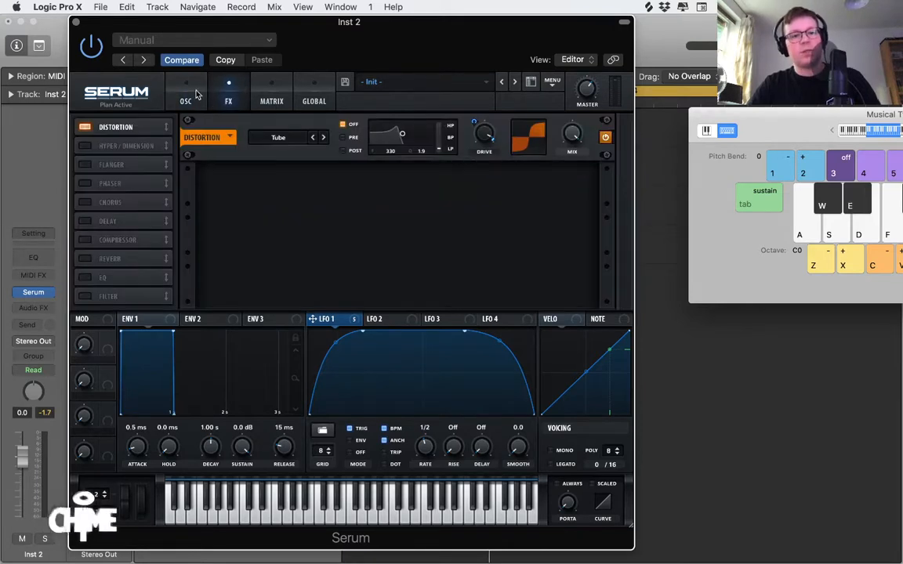
pyautogui.click(193, 94)
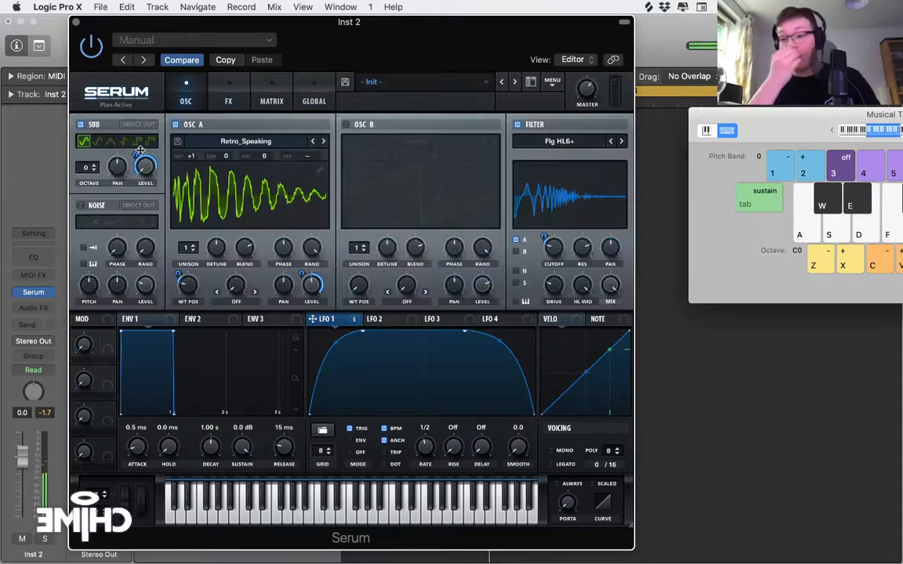
pyautogui.moveTo(139, 150)
pyautogui.mouseDown()
pyautogui.moveTo(145, 165)
pyautogui.moveTo(135, 166)
pyautogui.moveTo(134, 151)
pyautogui.mouseUp()
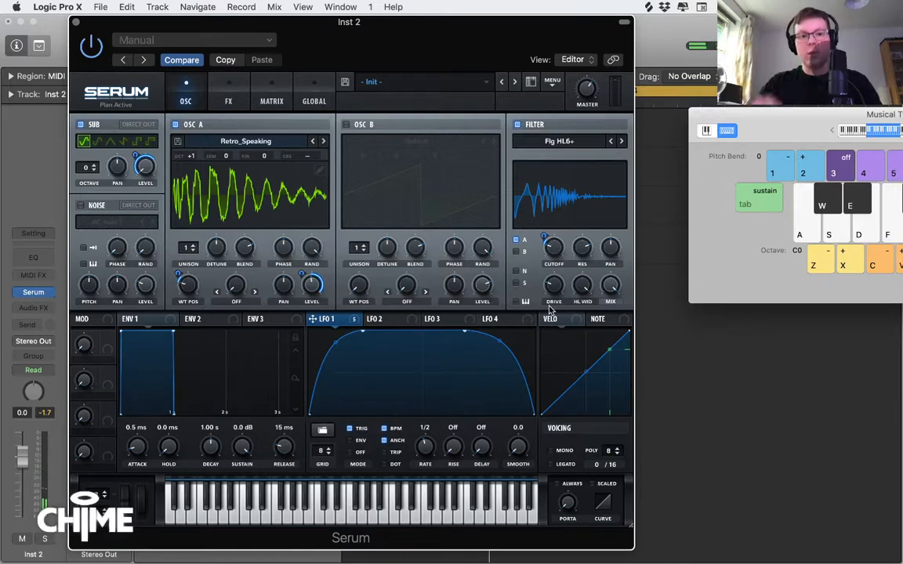
# - Try oscillator B with the Analog Basic Shapes wavetable
pyautogui.click(346, 126)
pyautogui.click(378, 141)
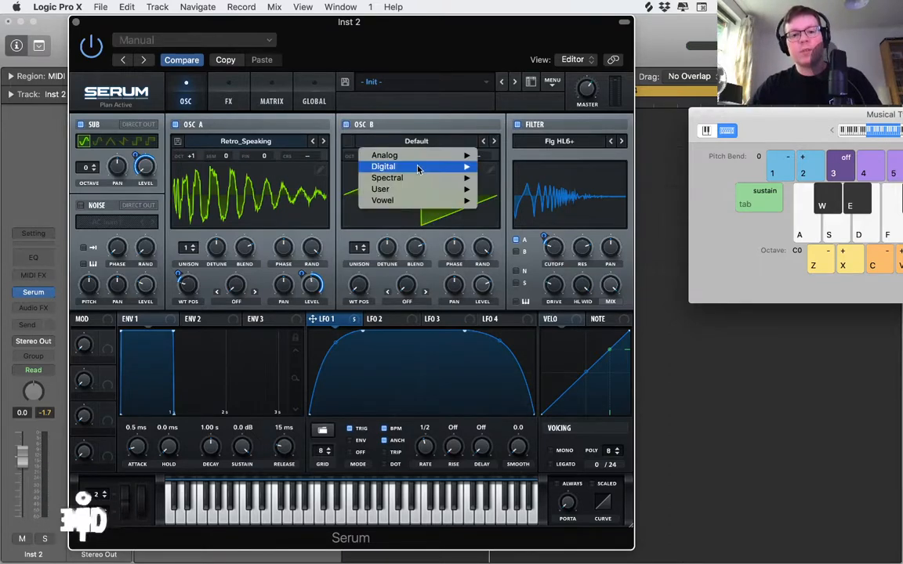
pyautogui.moveTo(383, 155)
pyautogui.click(517, 146)
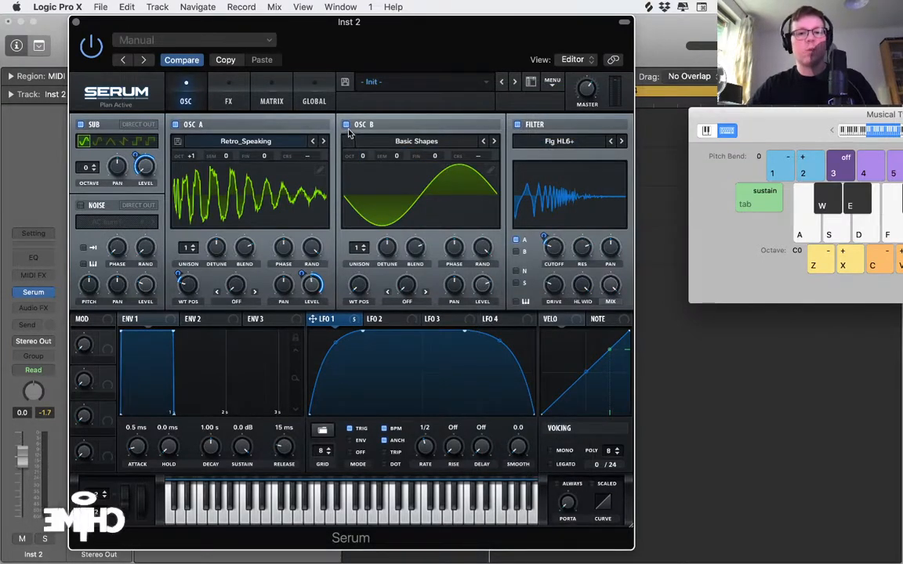
# - Enable the Compressor effect and move it directly below Distortion in the effects chain
pyautogui.click(222, 96)
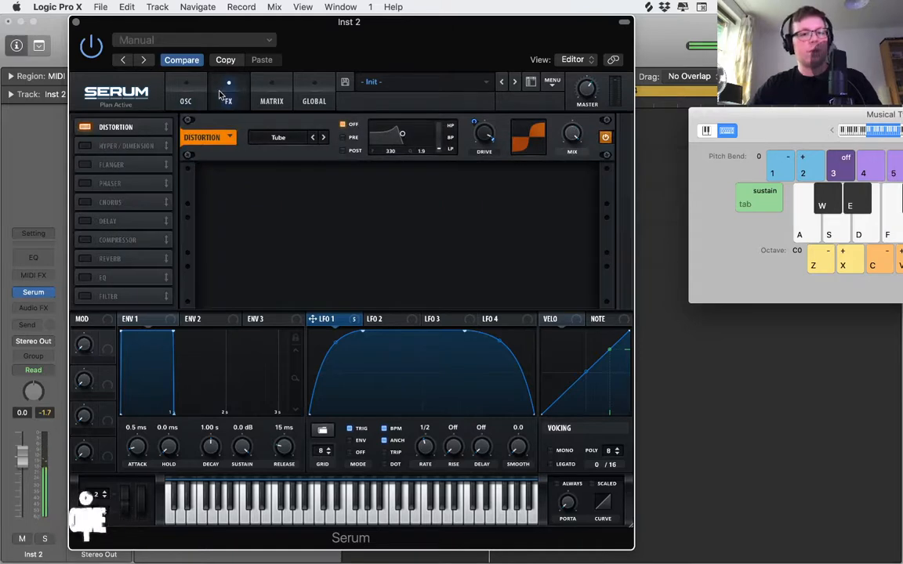
pyautogui.click(88, 240)
pyautogui.moveTo(103, 242); pyautogui.dragTo(106, 145)
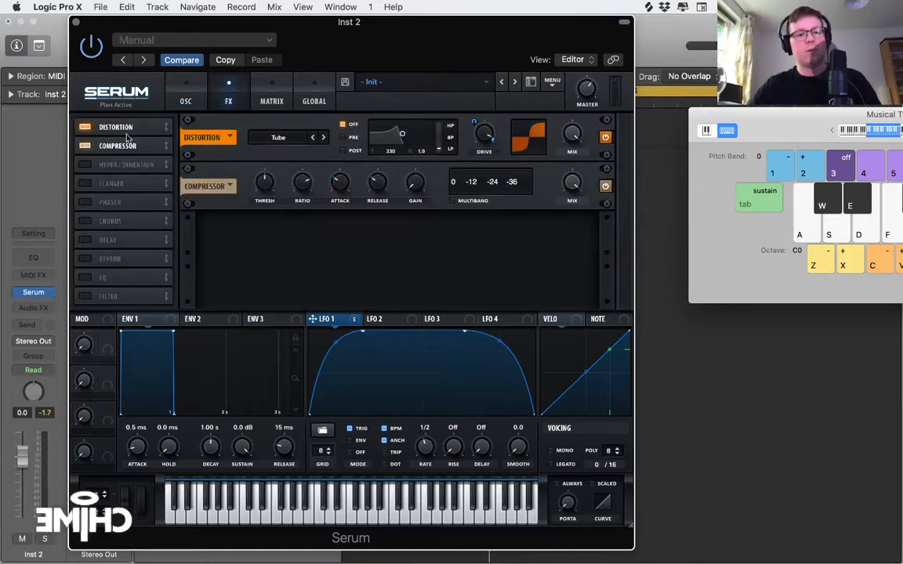
# - Enable Multiband compression, assign LFO 1 to the compressor threshold and reduce the modulation amount to about -2 while playing notes
pyautogui.moveTo(312, 319); pyautogui.dragTo(255, 165)
pyautogui.press('f')
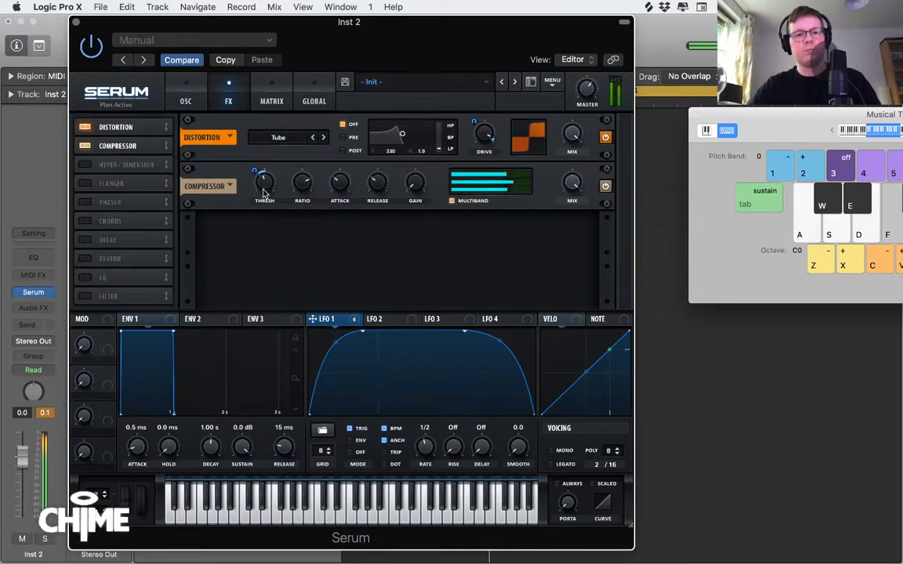
pyautogui.rightClick(265, 186)
pyautogui.press('f')
pyautogui.moveTo(266, 187); pyautogui.dragTo(255, 163)
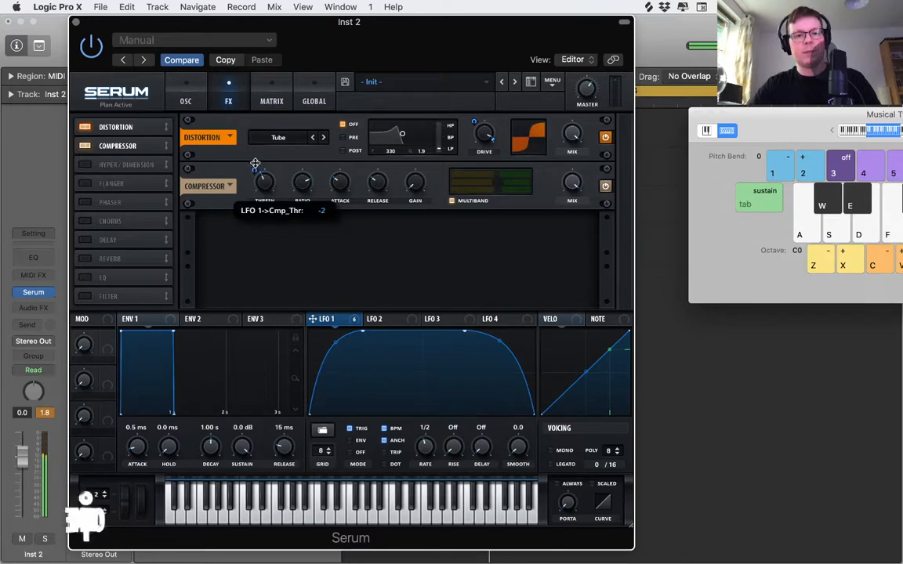
pyautogui.press('f')
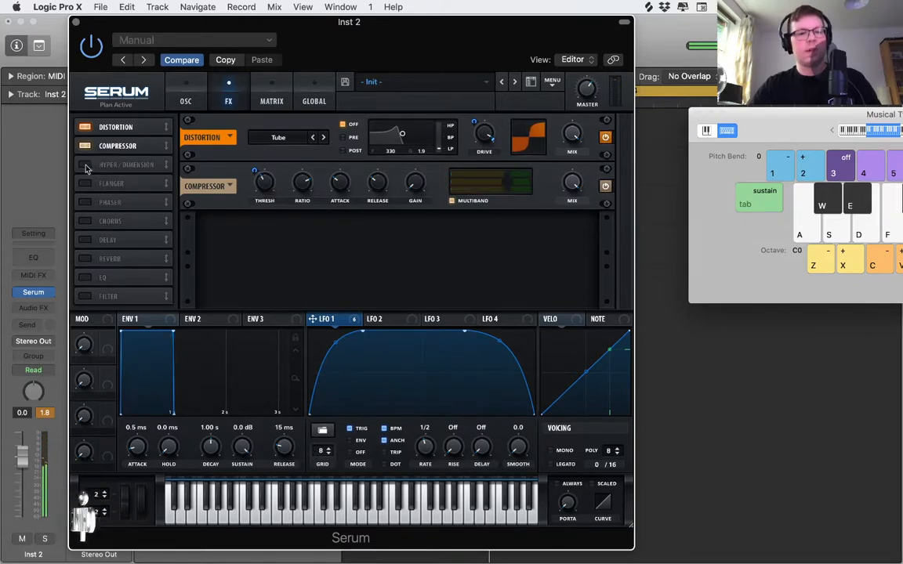
pyautogui.moveTo(336, 342); pyautogui.dragTo(336, 343)
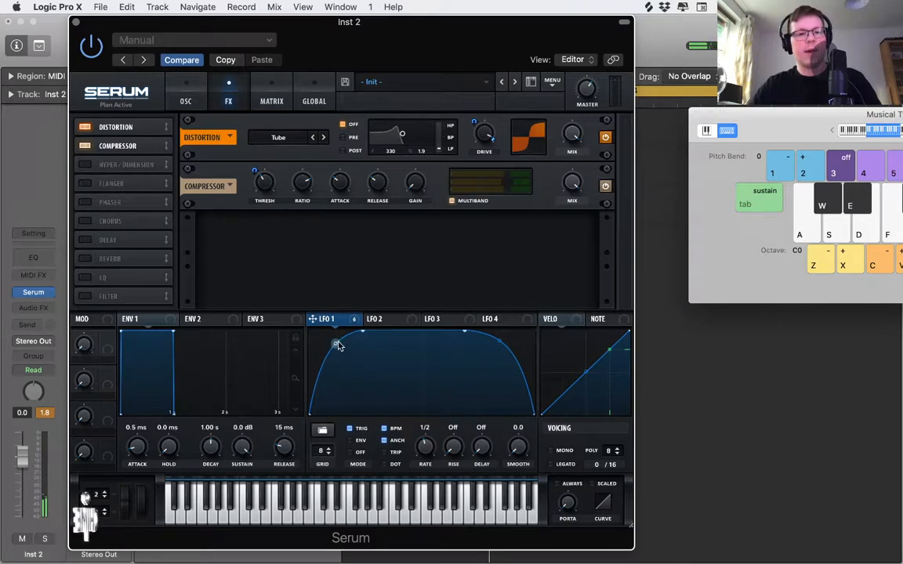
pyautogui.press('f')
# - Enable Hyper/Dimension, lower the Dimension size and mix, and assign LFO 1 to the Hyper mix
pyautogui.click(85, 166)
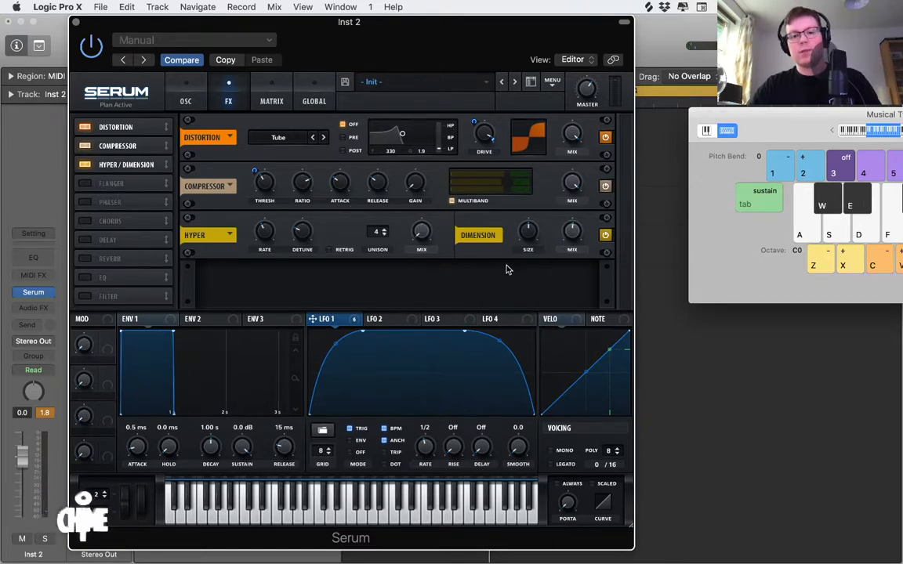
pyautogui.moveTo(525, 232)
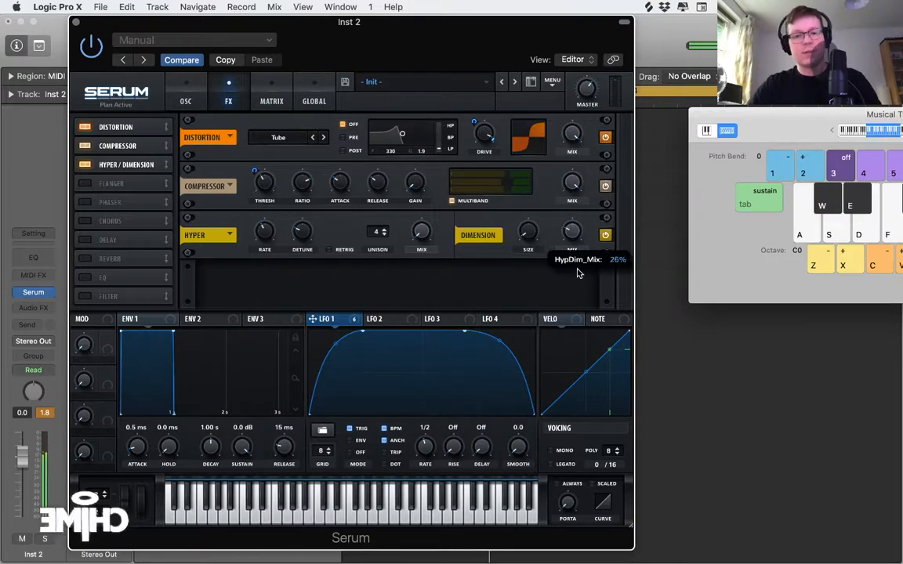
pyautogui.moveTo(319, 326); pyautogui.dragTo(419, 321)
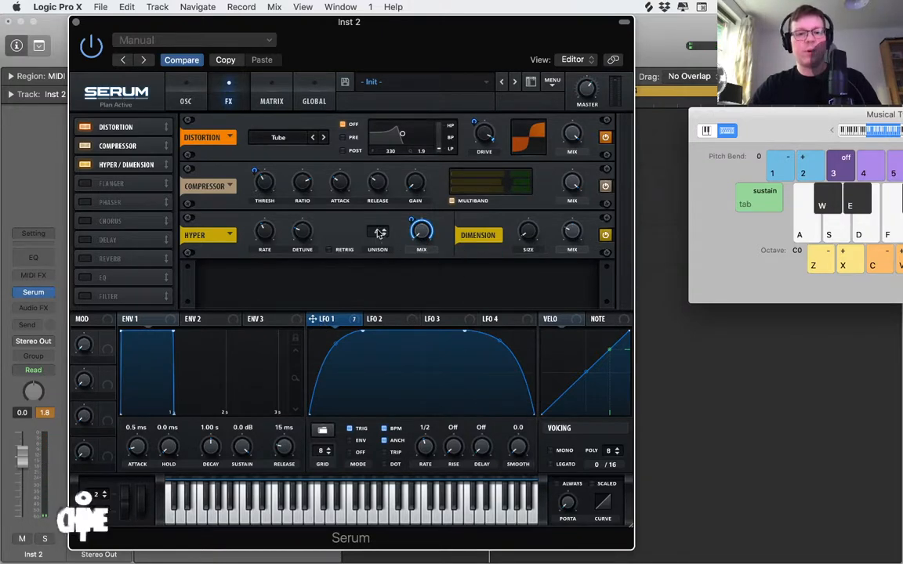
# - Set the Hyper unison to 7, raise its detune and reduce LFO 1's modulation of the Hyper mix while playing notes
pyautogui.moveTo(379, 232); pyautogui.dragTo(380, 84)
pyautogui.moveTo(298, 239); pyautogui.dragTo(297, 218)
pyautogui.moveTo(421, 229); pyautogui.dragTo(413, 272)
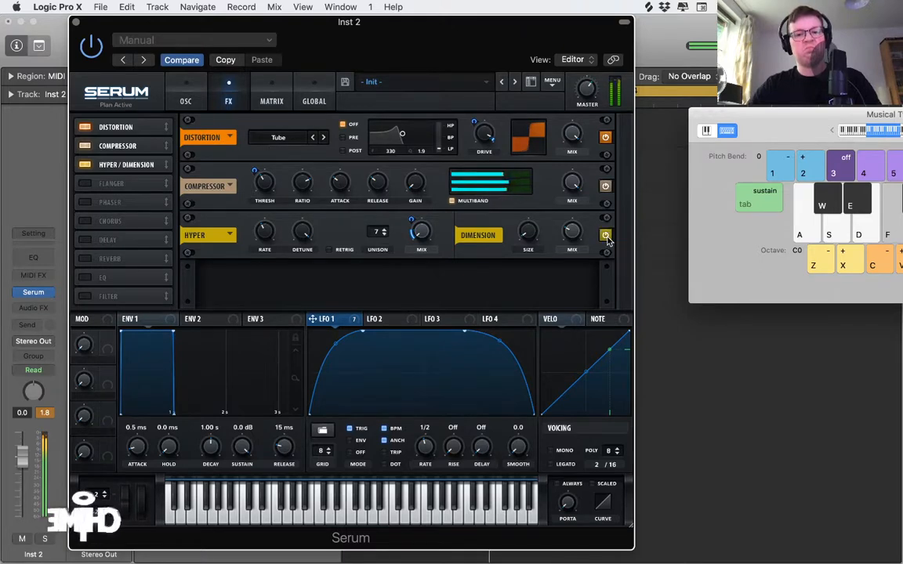
pyautogui.press('f')
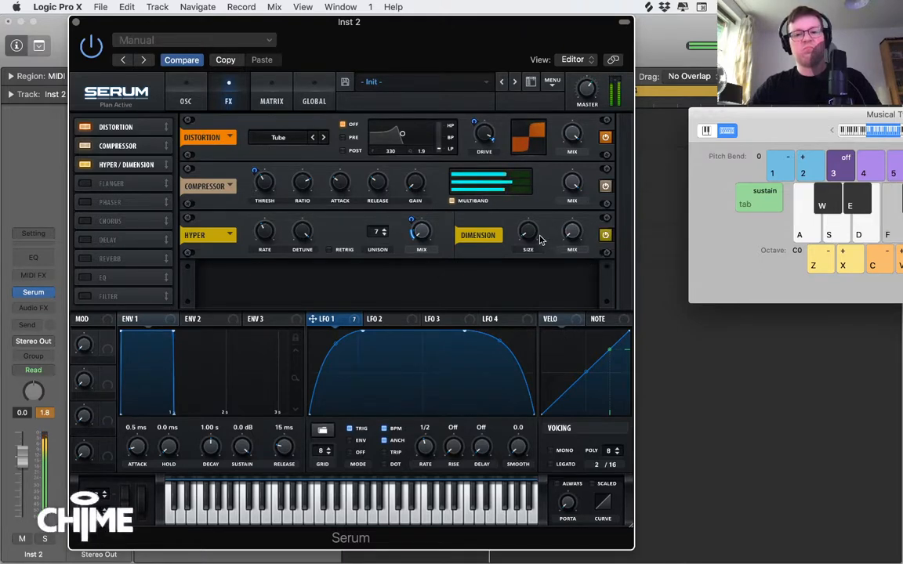
pyautogui.press('a')
pyautogui.press('a')
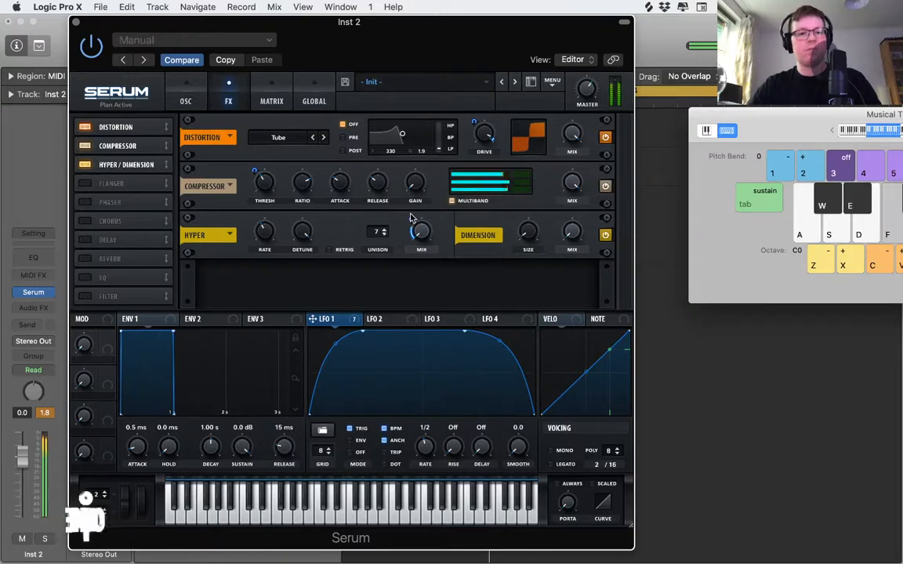
# - Enable the Filter effect and move it to the start of the effects chain, above Distortion
pyautogui.click(186, 100)
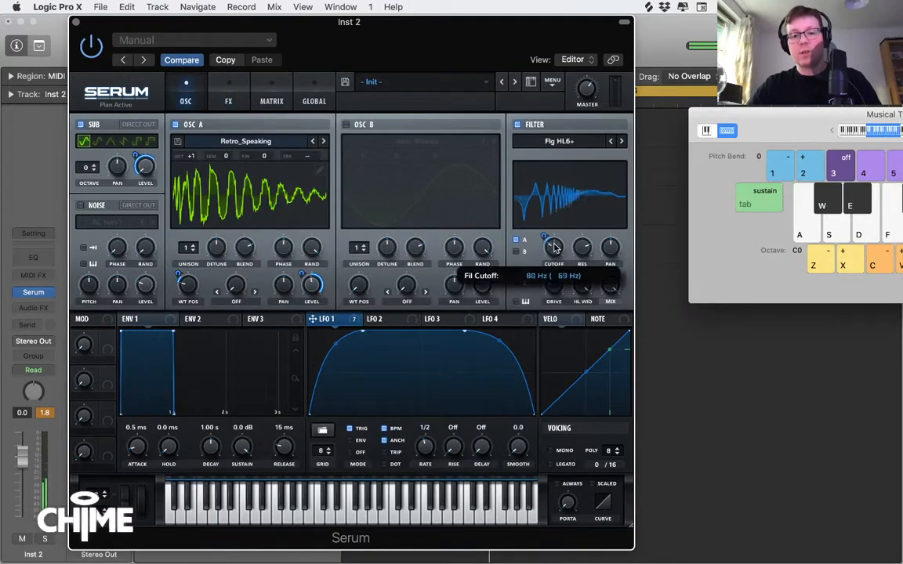
pyautogui.click(228, 90)
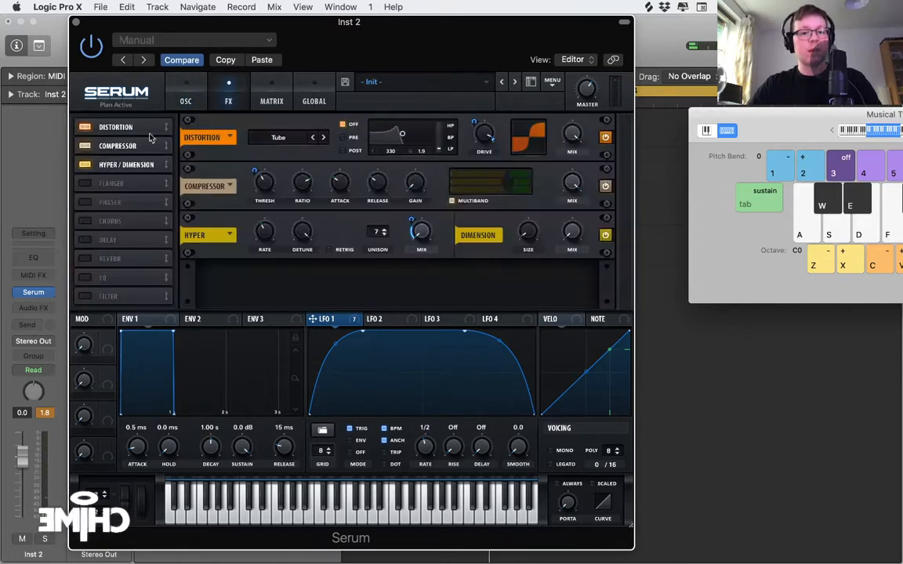
pyautogui.click(85, 296)
pyautogui.moveTo(110, 130); pyautogui.dragTo(109, 128)
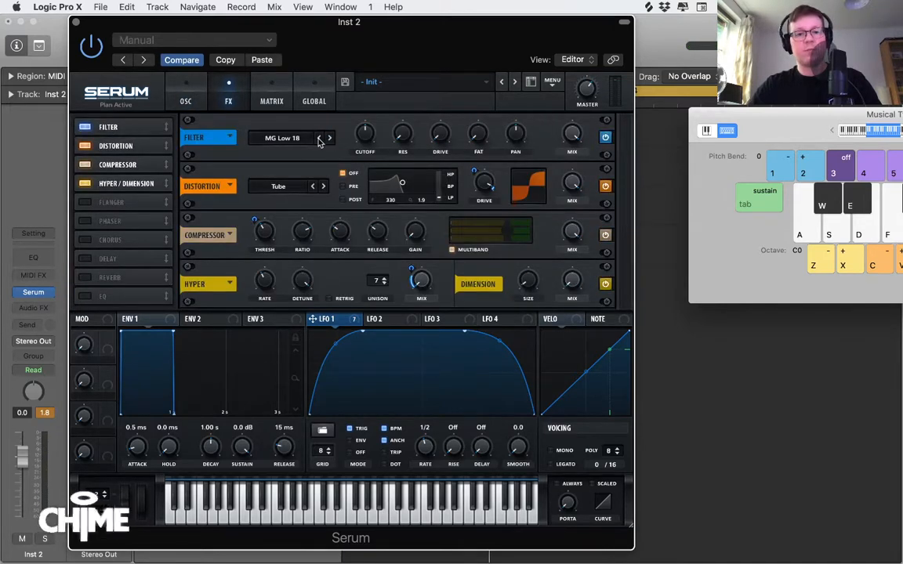
# - Set the effects filter to MG Low 24, assign LFO 1 to its cutoff and set the base cutoff to about 134 Hz
pyautogui.moveTo(319, 320); pyautogui.dragTo(352, 72)
pyautogui.press('f')
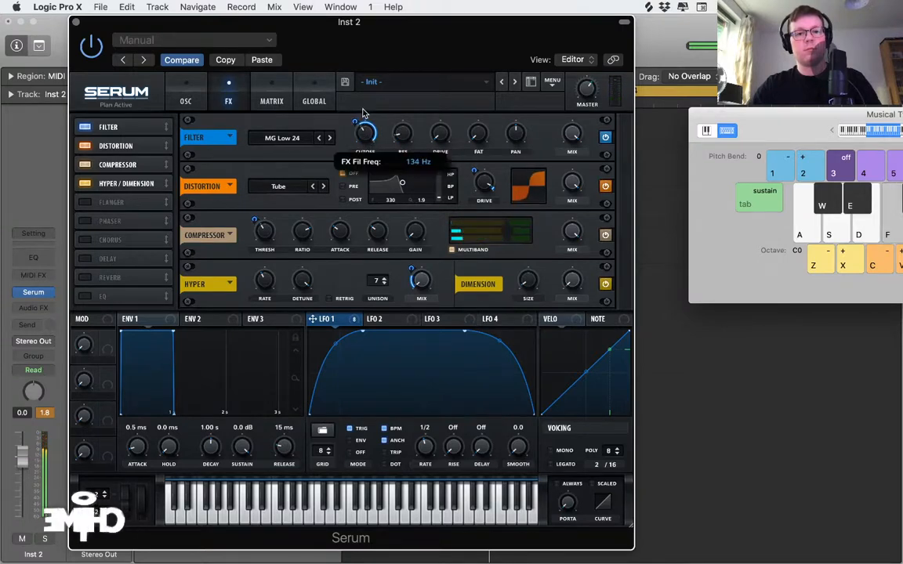
pyautogui.click(185, 94)
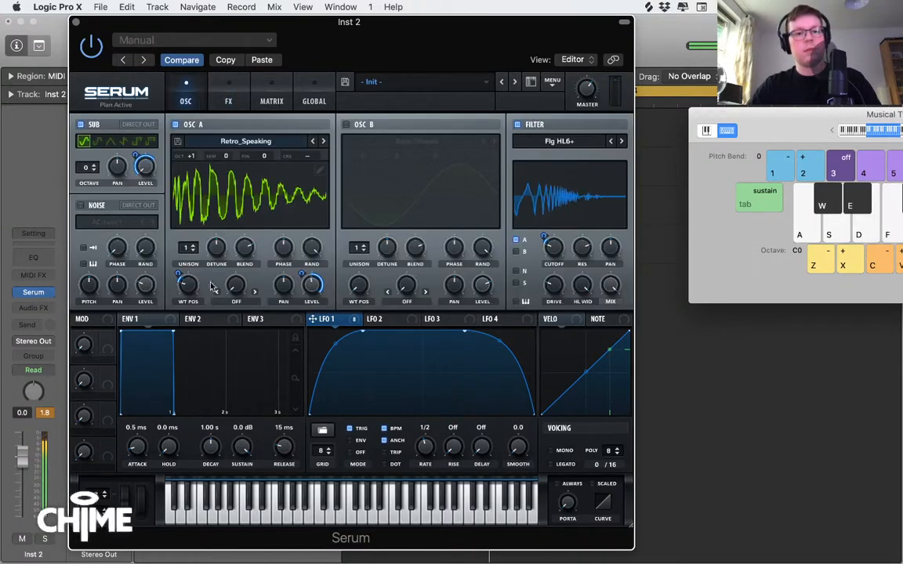
pyautogui.click(228, 94)
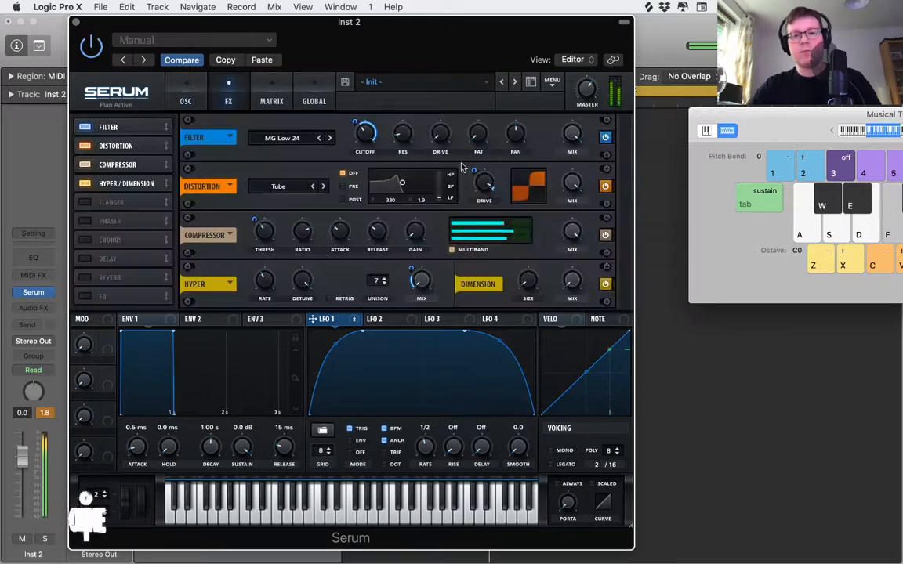
# - Try lower and higher wavetable positions for oscillator A while playing notes, settling near the middle of the table
pyautogui.click(188, 97)
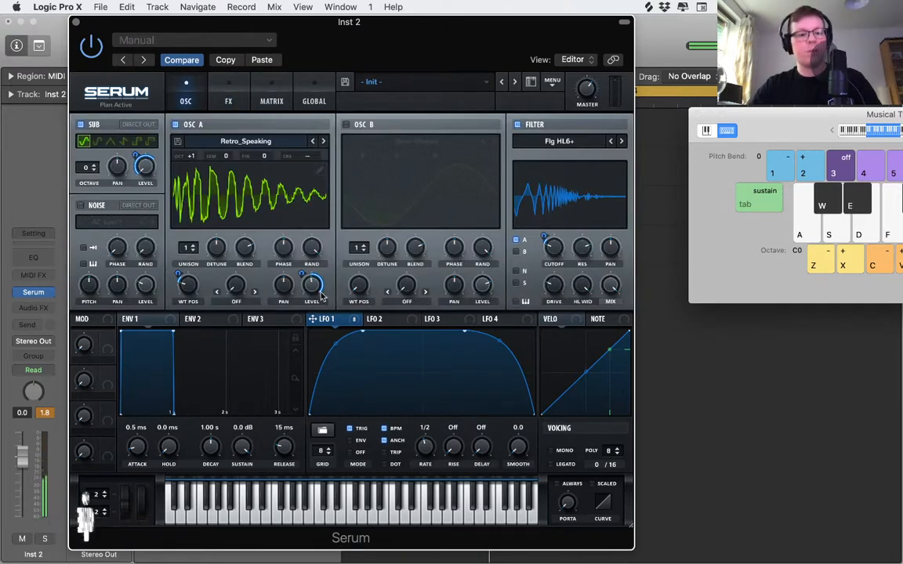
pyautogui.moveTo(198, 297); pyautogui.dragTo(190, 330)
pyautogui.press('f')
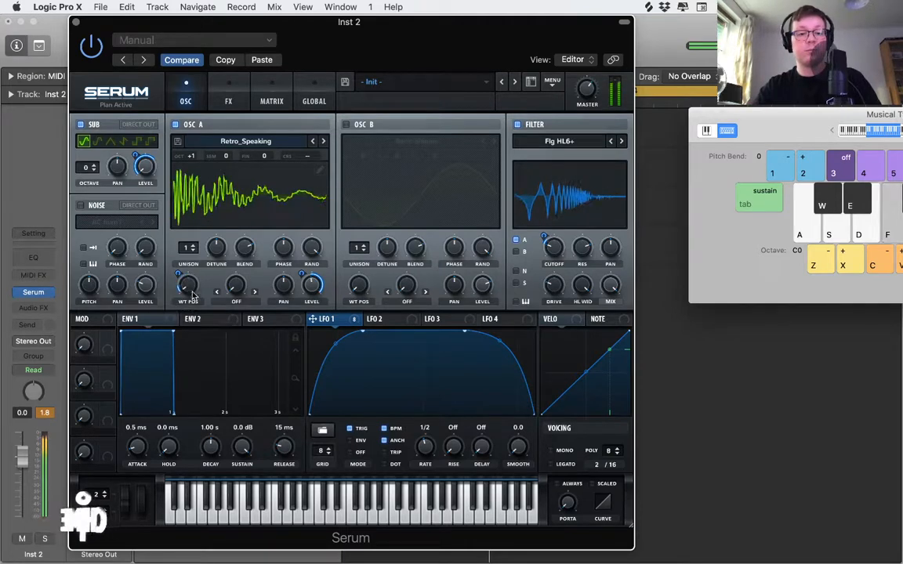
pyautogui.moveTo(190, 290); pyautogui.dragTo(189, 283)
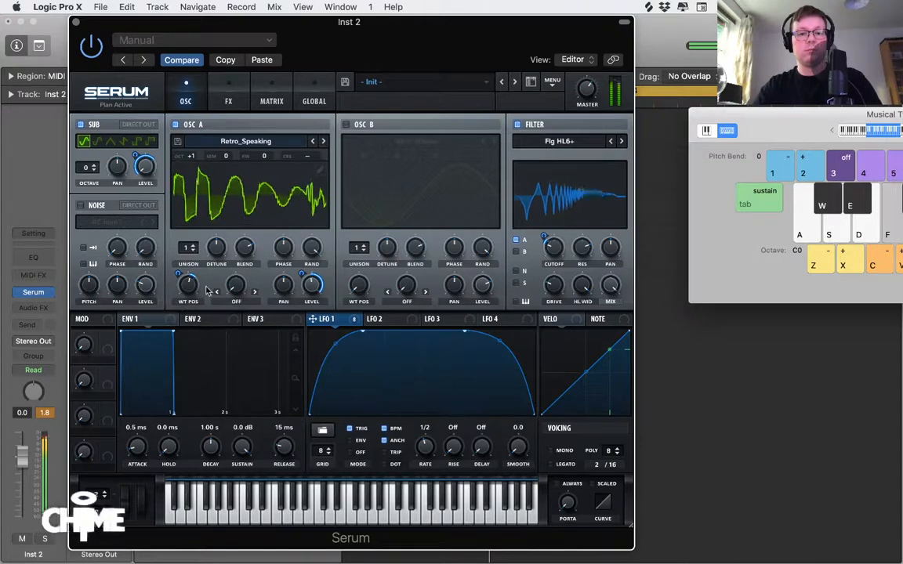
# - Raise the flange filter's cutoff and adjust its HL WID amount while auditioning notes
pyautogui.moveTo(554, 256); pyautogui.dragTo(556, 239)
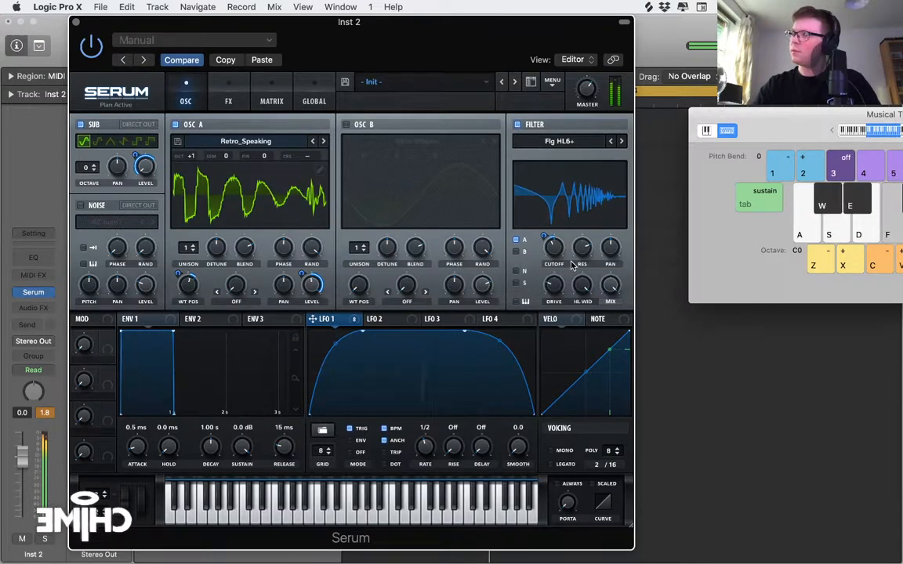
pyautogui.moveTo(580, 287); pyautogui.dragTo(581, 189)
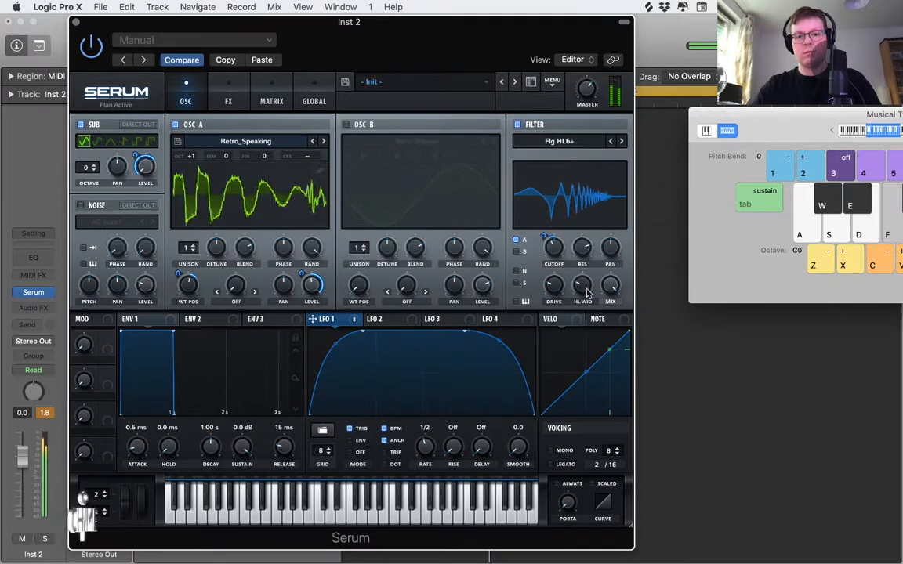
# - Fine-tune the flange filter's HL WID amount, cutoff and resonance while auditioning notes
pyautogui.moveTo(584, 286)
pyautogui.mouseDown()
pyautogui.moveTo(584, 353)
pyautogui.moveTo(573, 139)
pyautogui.moveTo(578, 300)
pyautogui.moveTo(574, 273)
pyautogui.mouseUp()
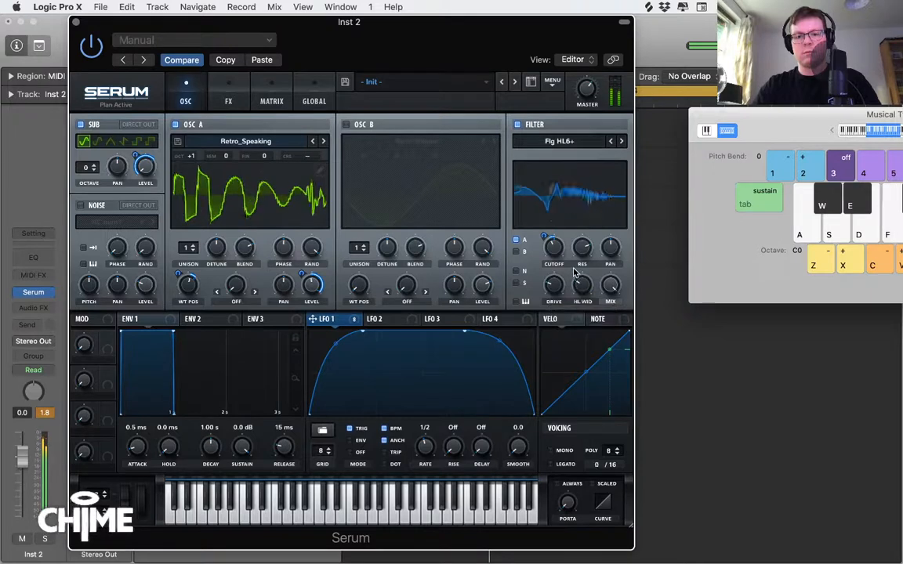
pyautogui.click(553, 244)
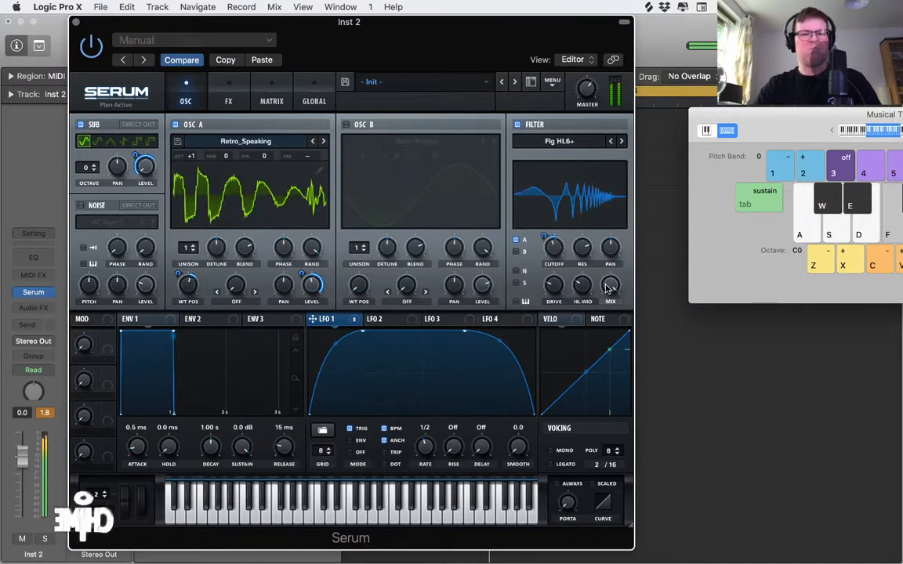
pyautogui.moveTo(578, 251)
pyautogui.mouseDown()
pyautogui.moveTo(577, 204)
pyautogui.moveTo(582, 250)
pyautogui.mouseUp()
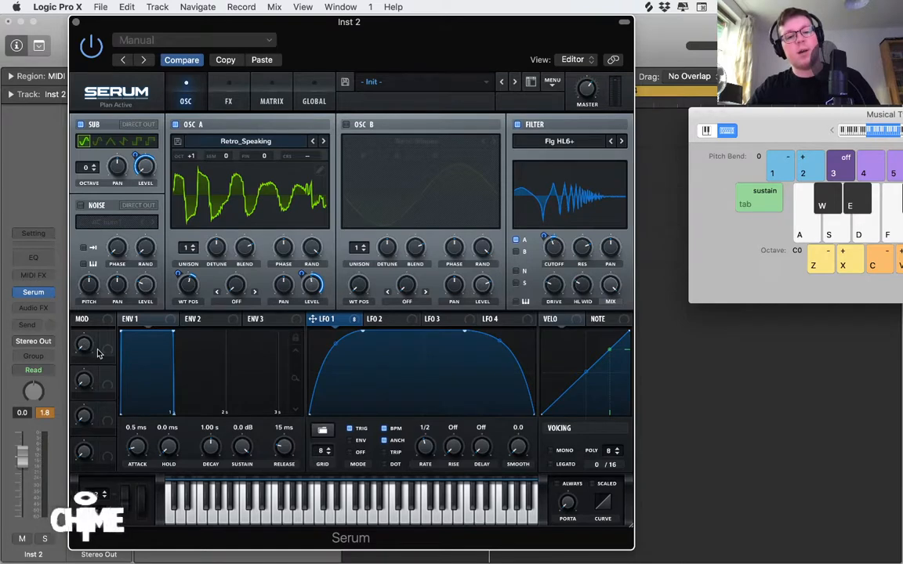
# - Assign Macro 1 to the filter cutoff with an amount of about 23 and test the macro's sweep
pyautogui.moveTo(112, 352); pyautogui.dragTo(556, 251)
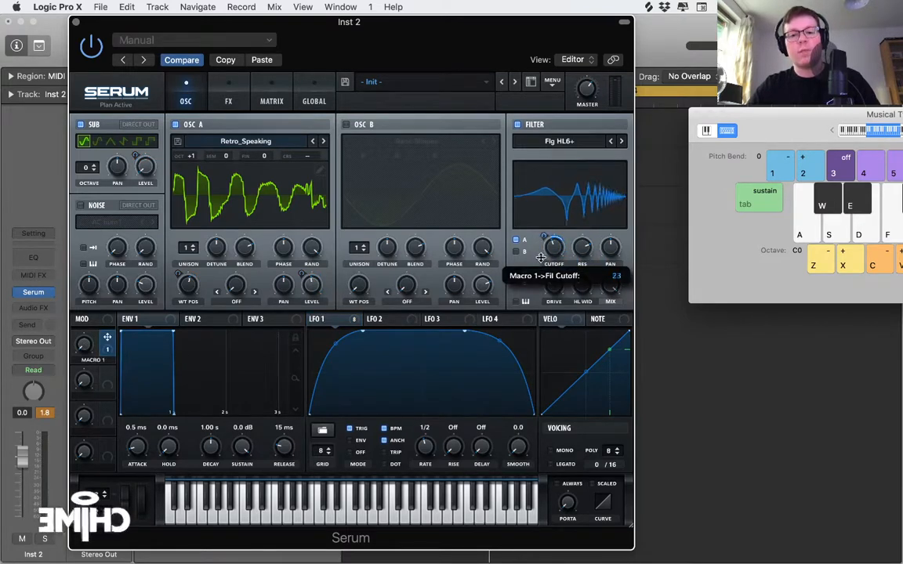
pyautogui.moveTo(87, 338)
pyautogui.mouseDown()
pyautogui.moveTo(91, 228)
pyautogui.moveTo(95, 354)
pyautogui.mouseUp()
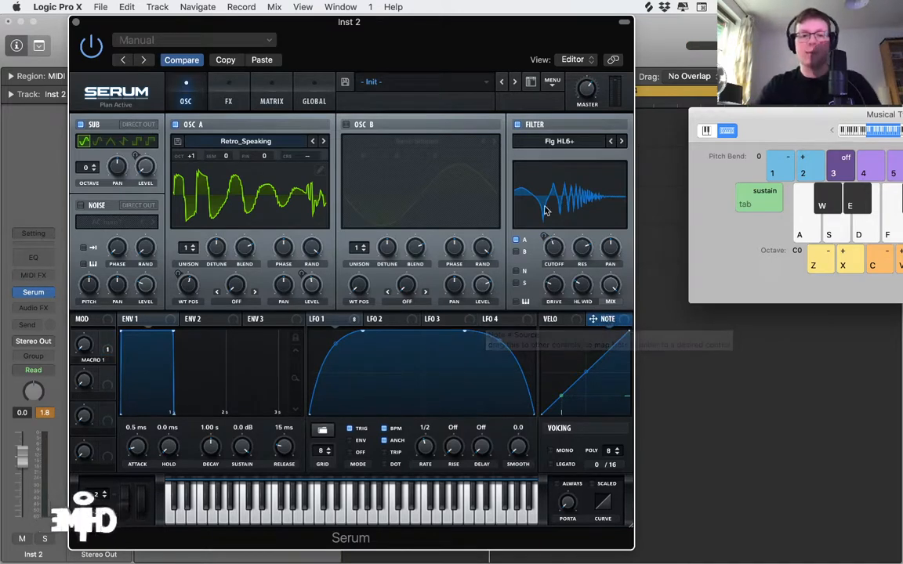
pyautogui.press('f')
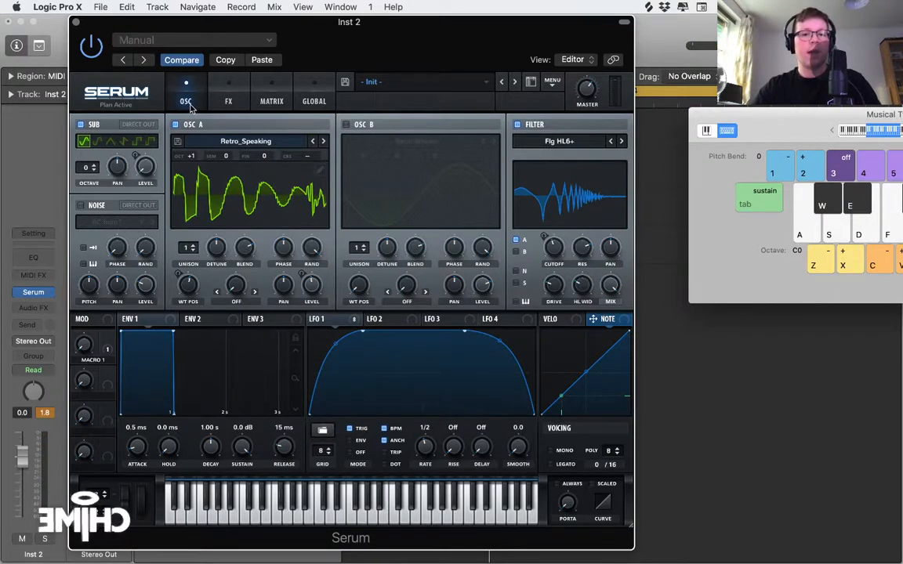
# - Try the octave setting of oscillator A while playing notes and route the sub oscillator directly out
pyautogui.moveTo(197, 158); pyautogui.dragTo(176, 130)
pyautogui.press('f')
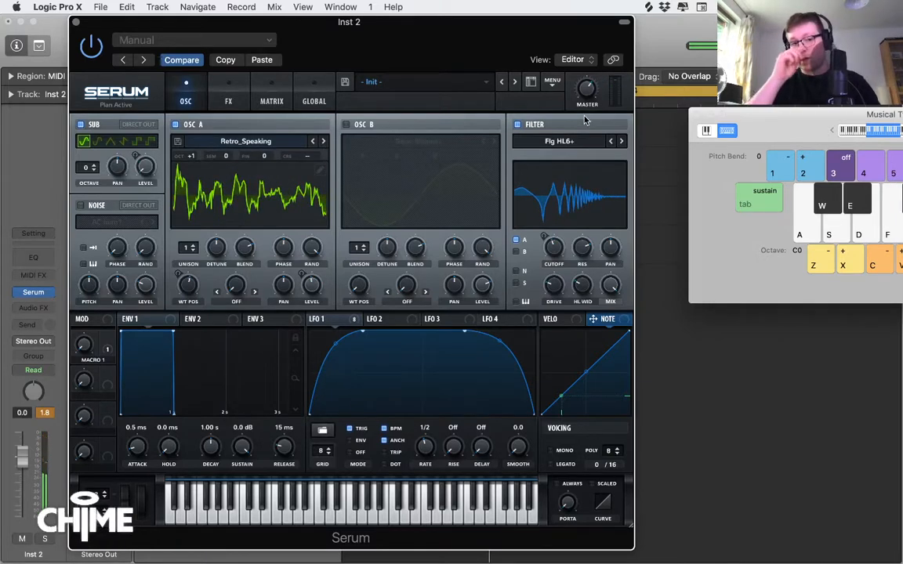
pyautogui.click(140, 123)
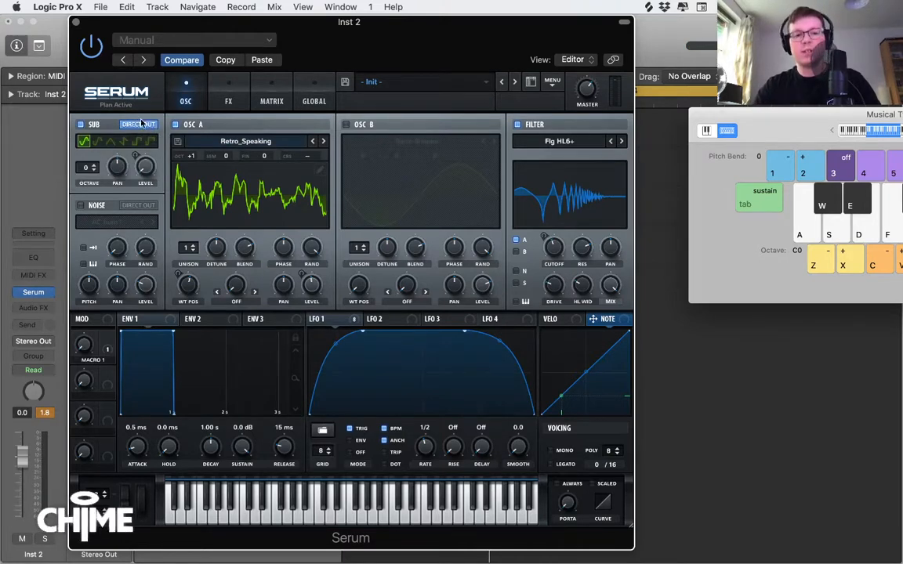
# - Enable oscillator B with Basic Shapes, solo it by disabling oscillator A, and assign LFO 1 to its level
pyautogui.click(347, 125)
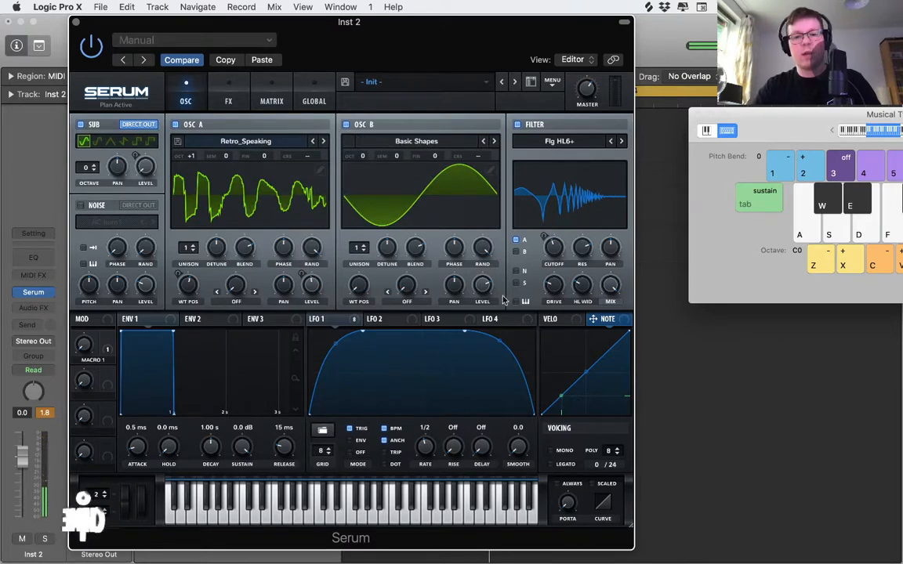
pyautogui.click(175, 124)
pyautogui.press('f')
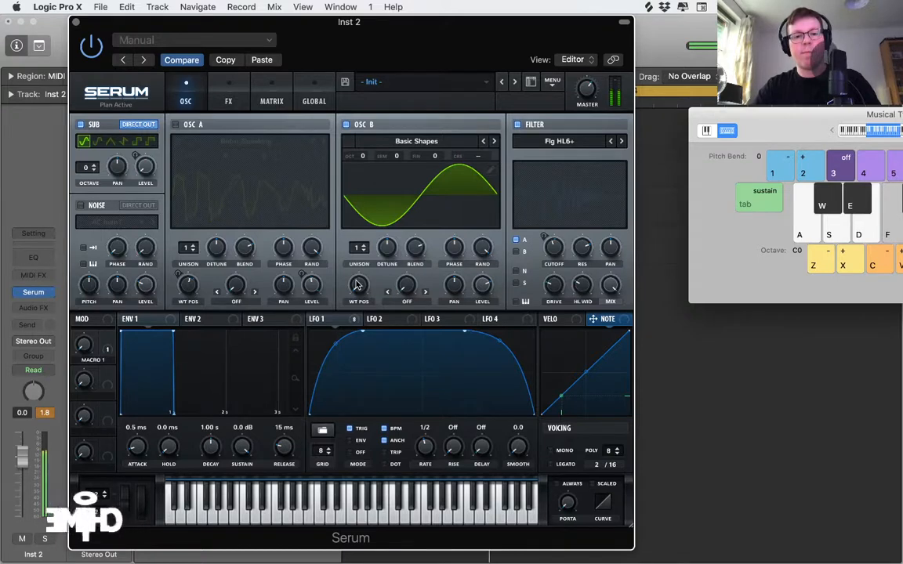
pyautogui.moveTo(482, 287); pyautogui.dragTo(481, 252)
pyautogui.moveTo(320, 319); pyautogui.dragTo(484, 287)
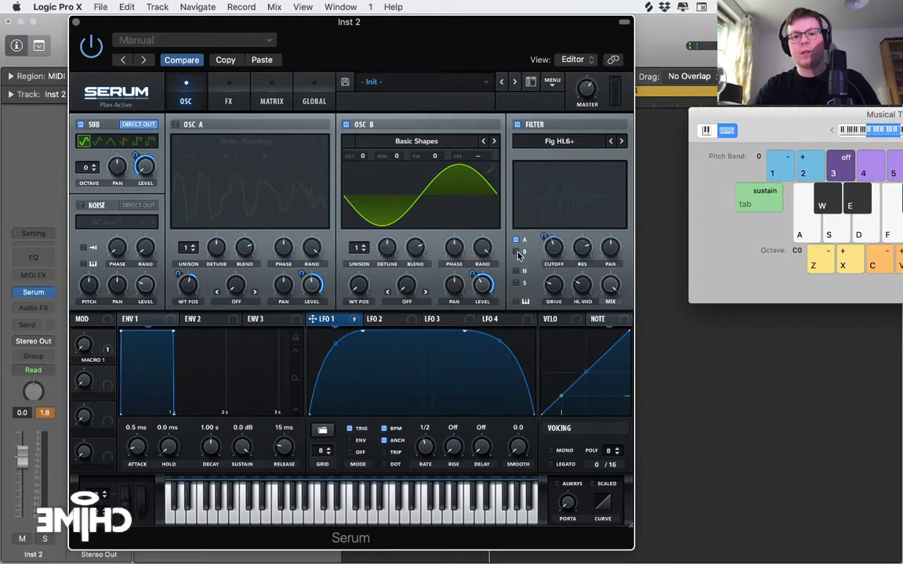
# - Route oscillator B through the filter, re-enable oscillator A and audition both oscillators together
pyautogui.press('f')
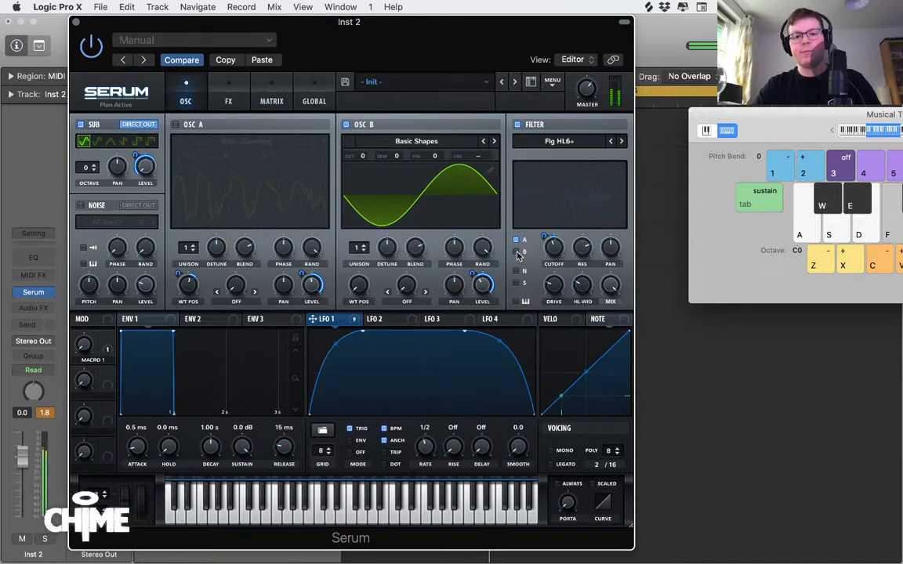
pyautogui.press('a')
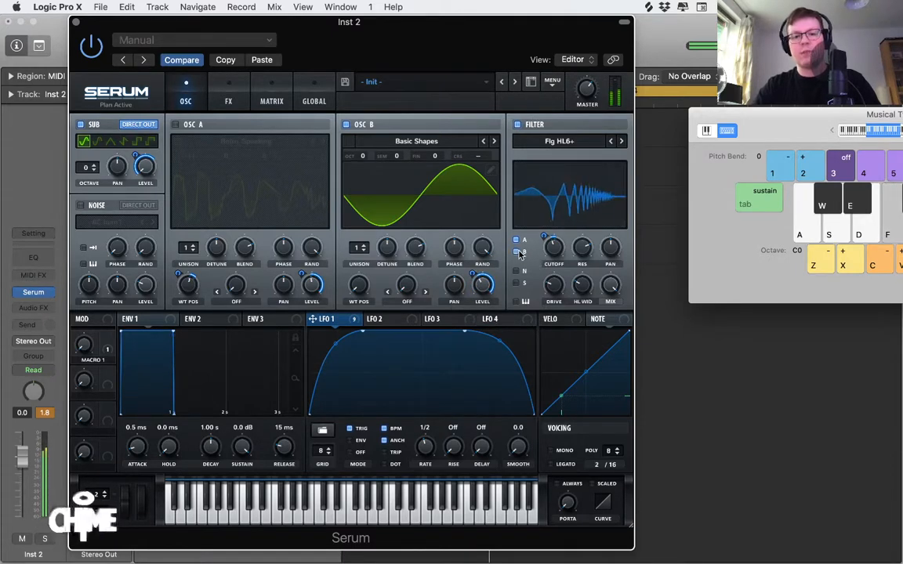
pyautogui.click(176, 125)
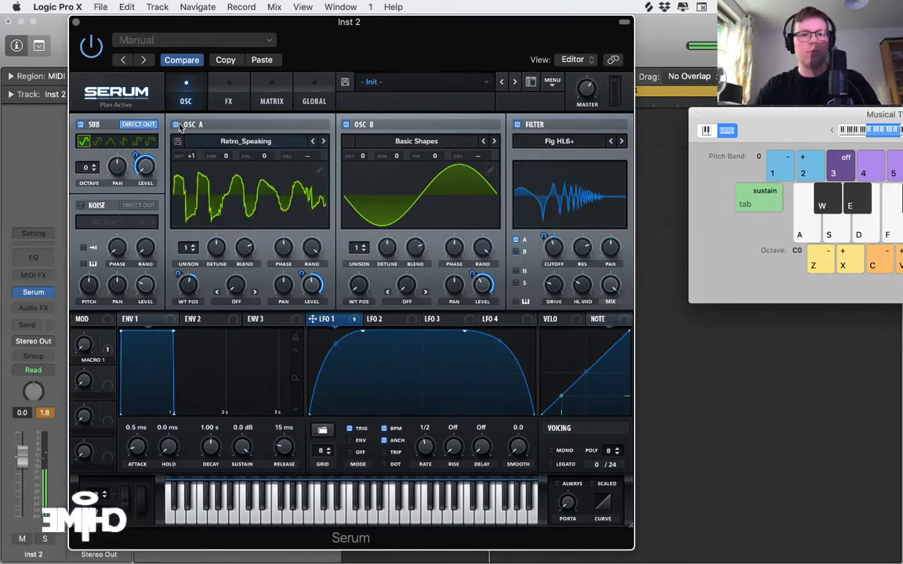
pyautogui.press('f')
pyautogui.press('f')
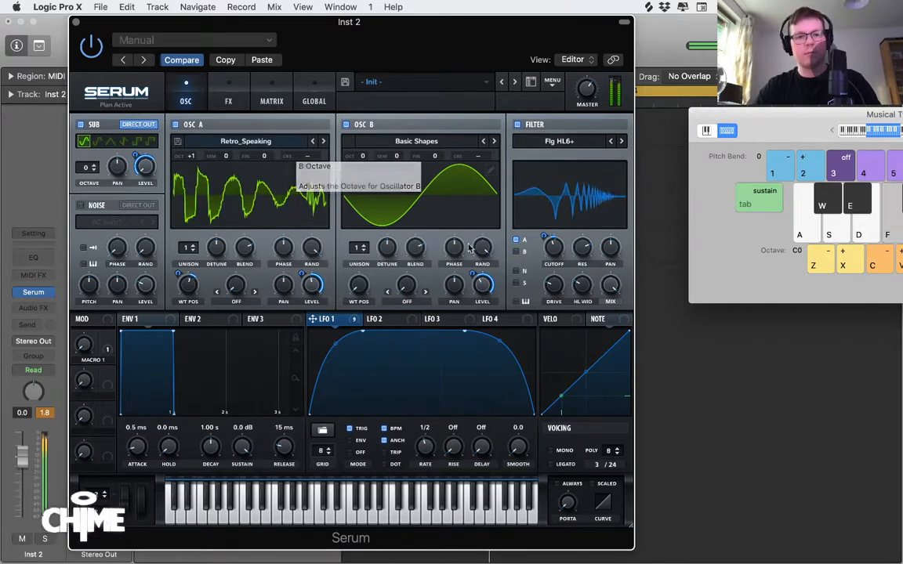
# - Lower oscillator B's base volume and adjust the LFO 1 amount on it while auditioning notes
pyautogui.moveTo(483, 283); pyautogui.dragTo(471, 381)
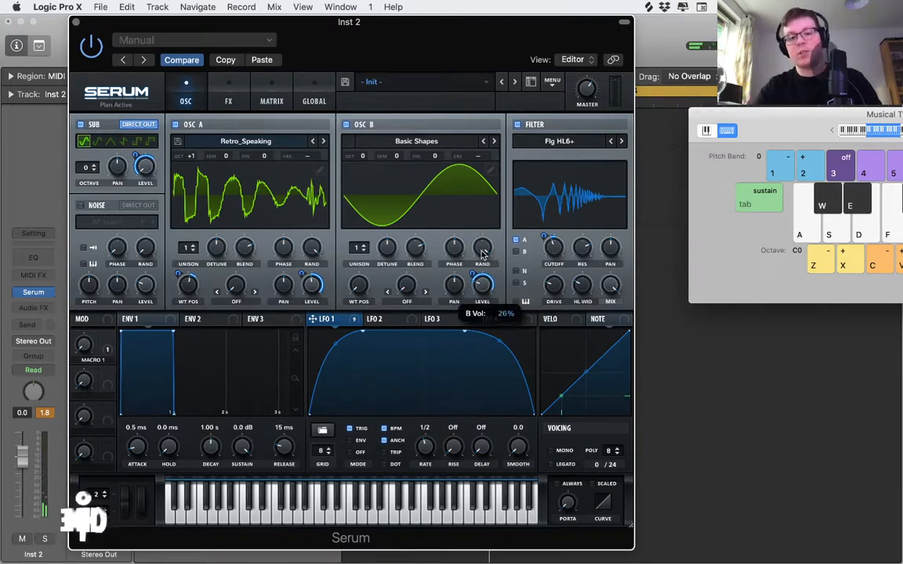
pyautogui.press('f')
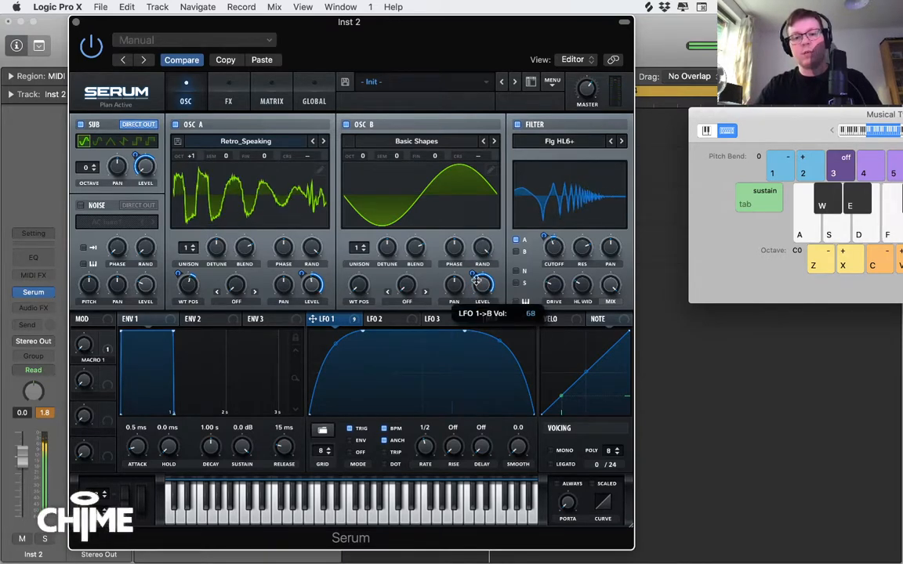
pyautogui.moveTo(481, 280); pyautogui.dragTo(484, 236)
pyautogui.press('f')
pyautogui.moveTo(484, 306); pyautogui.dragTo(483, 282)
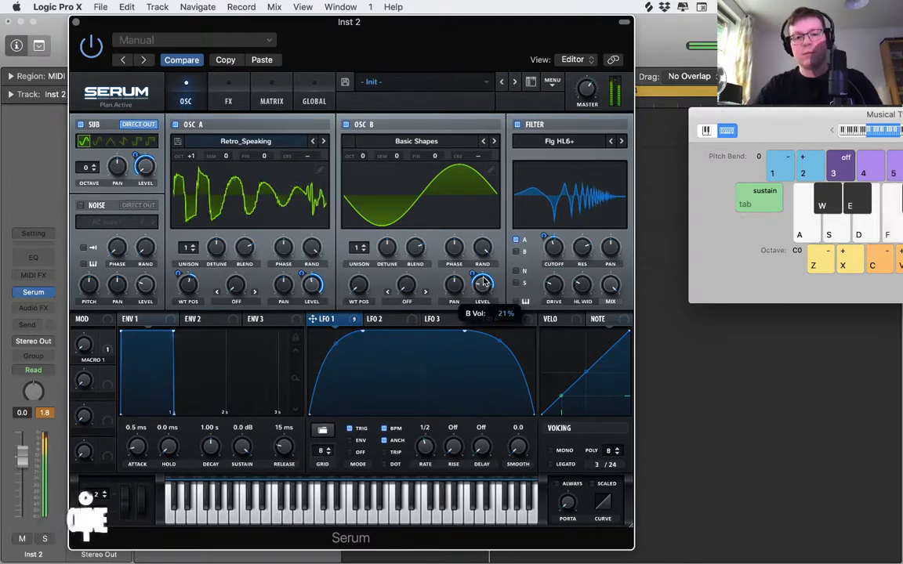
pyautogui.moveTo(482, 287); pyautogui.dragTo(483, 313)
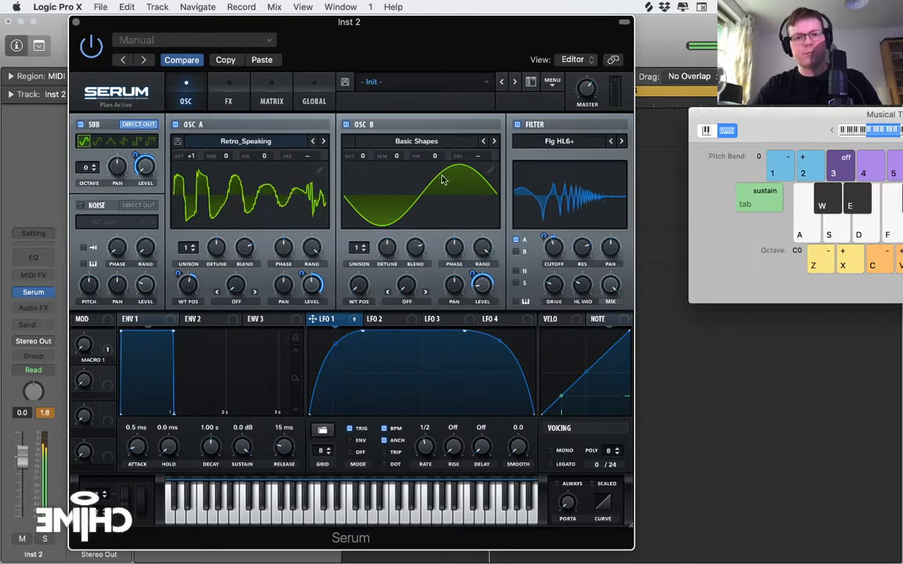
# - Try the triangle and square shapes for oscillator B, comparing each with oscillator A off and on
pyautogui.moveTo(348, 298); pyautogui.dragTo(359, 249)
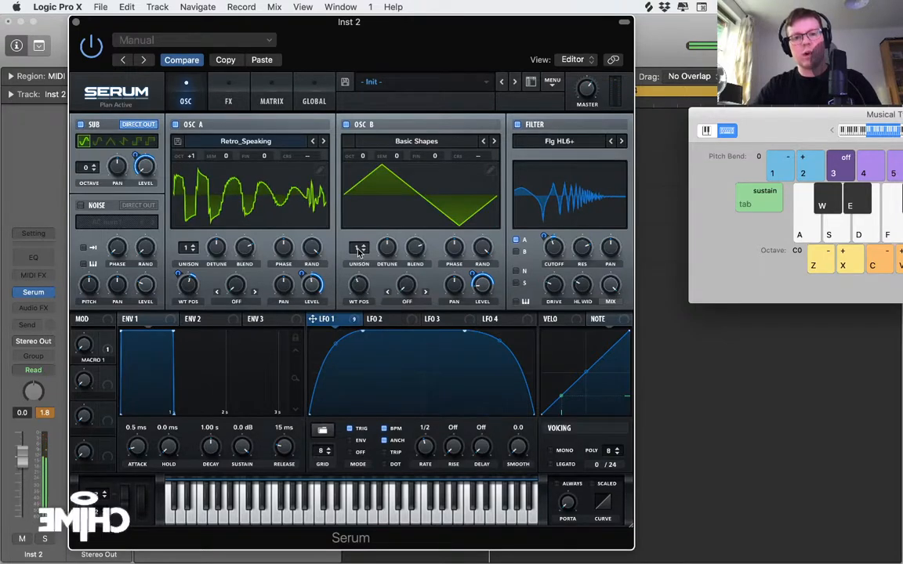
pyautogui.press('f')
pyautogui.click(175, 125)
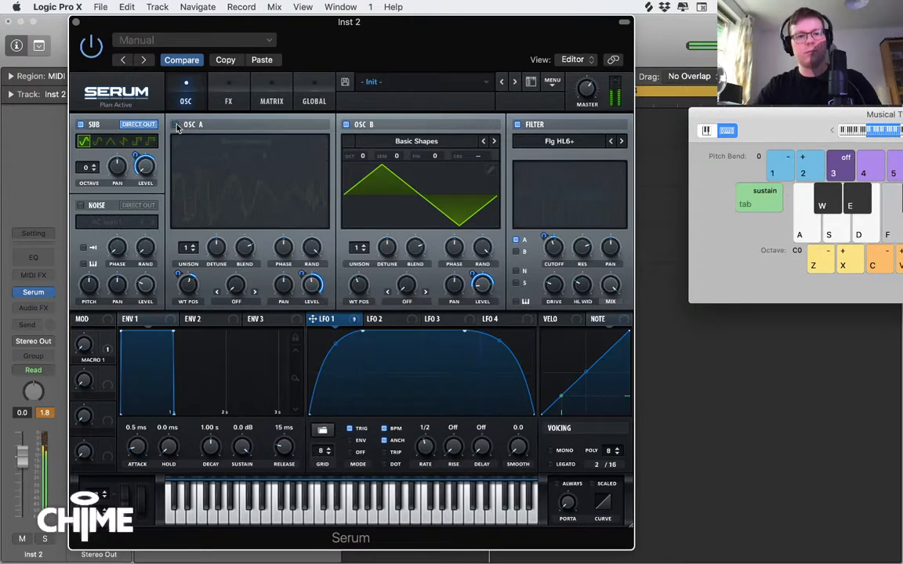
pyautogui.moveTo(358, 283)
pyautogui.mouseDown()
pyautogui.moveTo(369, 277)
pyautogui.moveTo(371, 299)
pyautogui.moveTo(369, 288)
pyautogui.mouseUp()
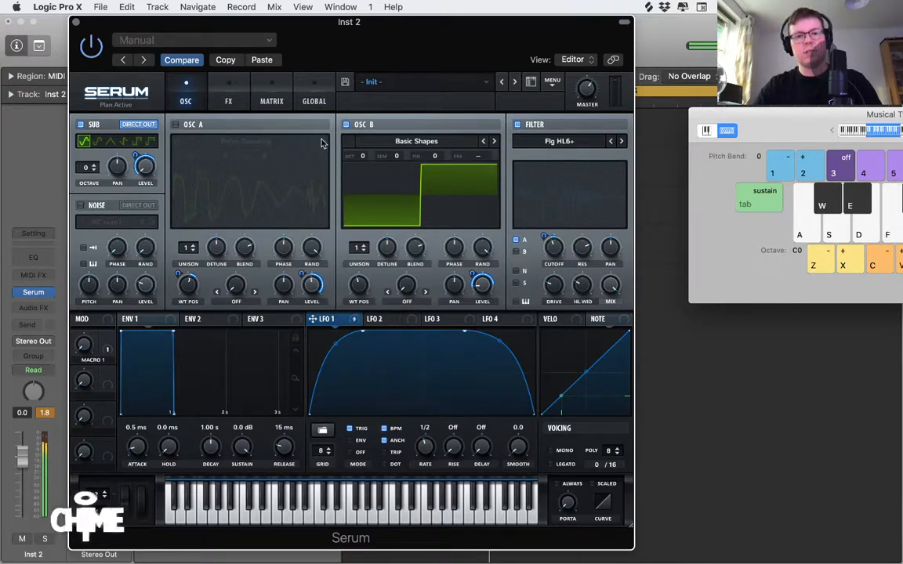
pyautogui.click(176, 124)
pyautogui.press('f')
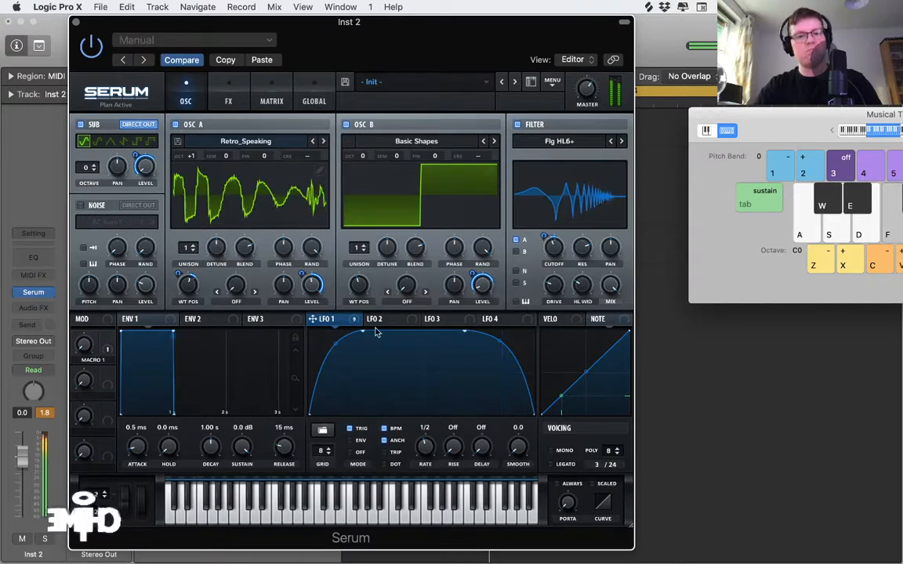
# - Set oscillator B's wavetable position to the saw shape and compare it with oscillator A off and on
pyautogui.moveTo(358, 286); pyautogui.dragTo(357, 332)
pyautogui.click(175, 124)
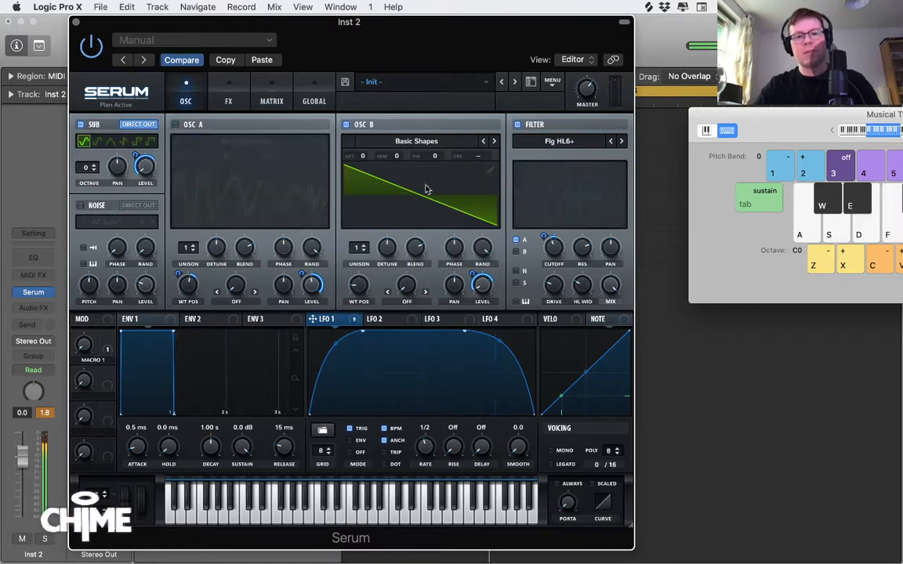
pyautogui.click(177, 125)
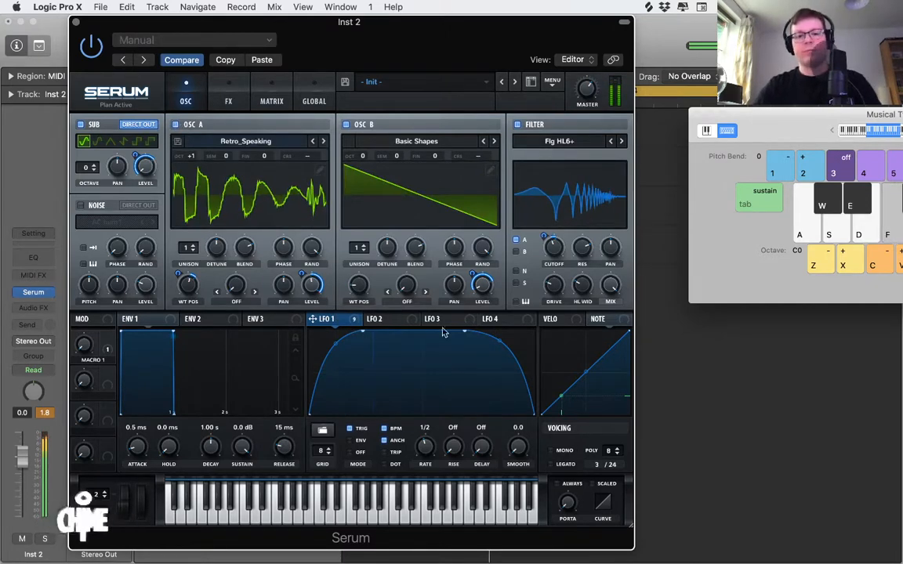
# - Adjust the flange filter's cutoff and try oscillator A's octave setting while auditioning notes
pyautogui.moveTo(563, 239)
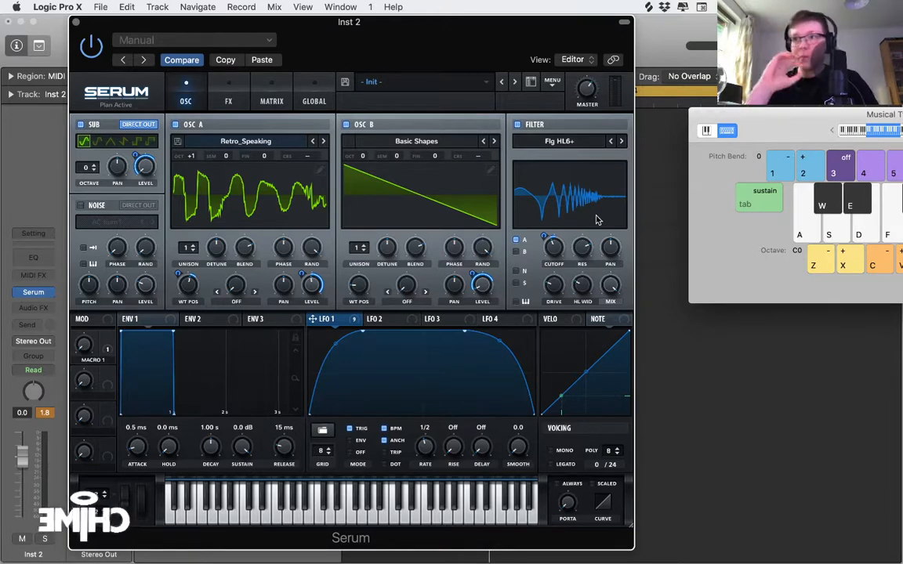
pyautogui.press('f')
pyautogui.moveTo(557, 251); pyautogui.dragTo(555, 274)
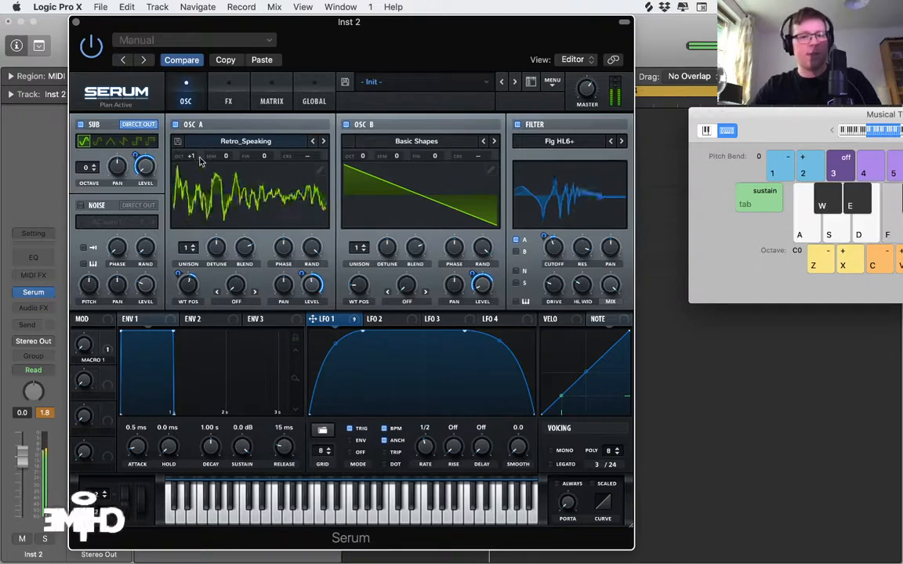
pyautogui.moveTo(192, 156)
pyautogui.mouseDown()
pyautogui.moveTo(194, 172)
pyautogui.moveTo(192, 148)
pyautogui.mouseUp()
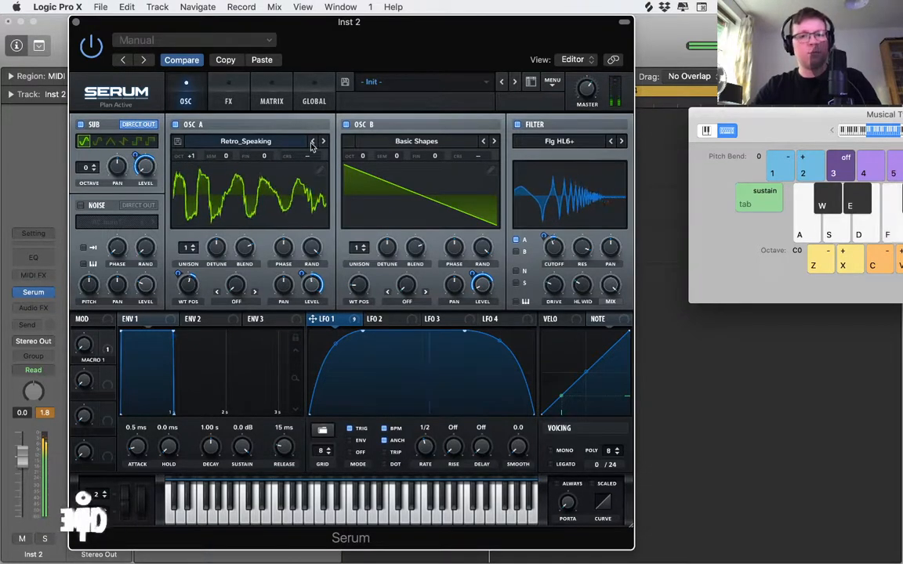
# - Load the Vowel wavetable SAM_SERUM in oscillator A and try different wavetable positions while playing notes
pyautogui.click(233, 141)
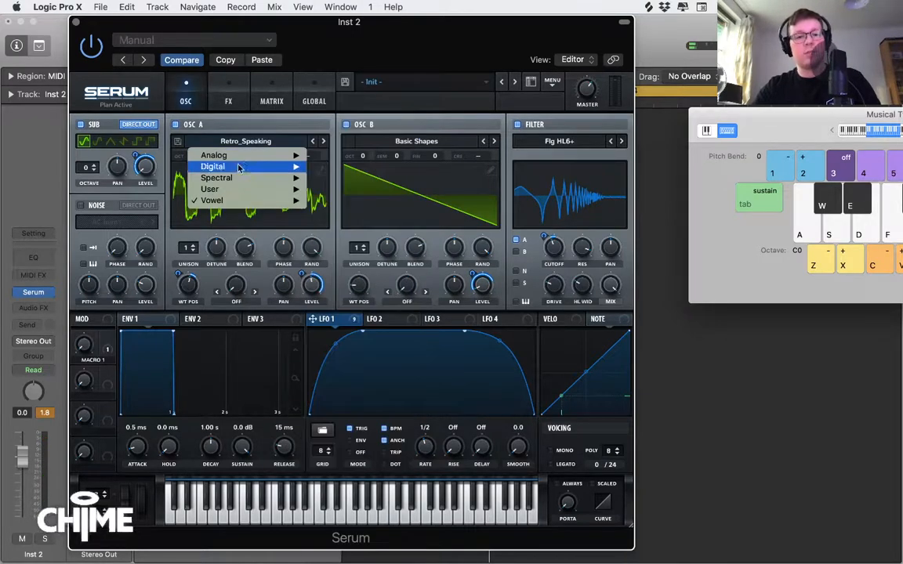
pyautogui.moveTo(266, 200)
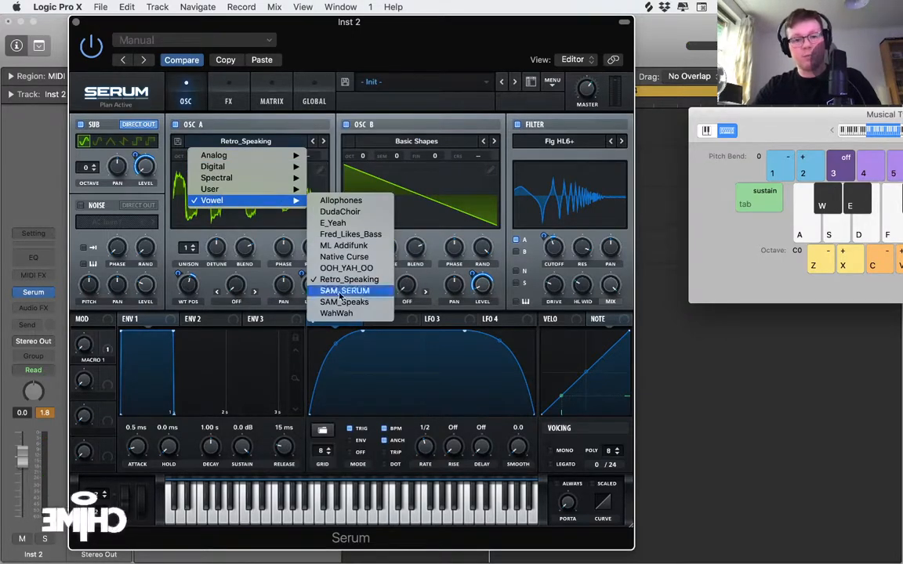
pyautogui.click(354, 291)
pyautogui.press('f')
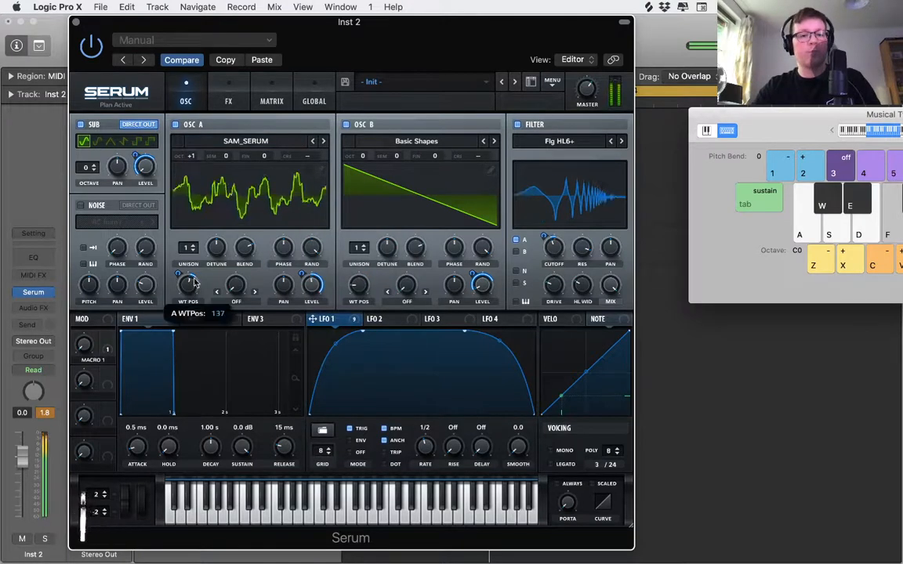
pyautogui.press('f')
pyautogui.moveTo(193, 283); pyautogui.dragTo(195, 326)
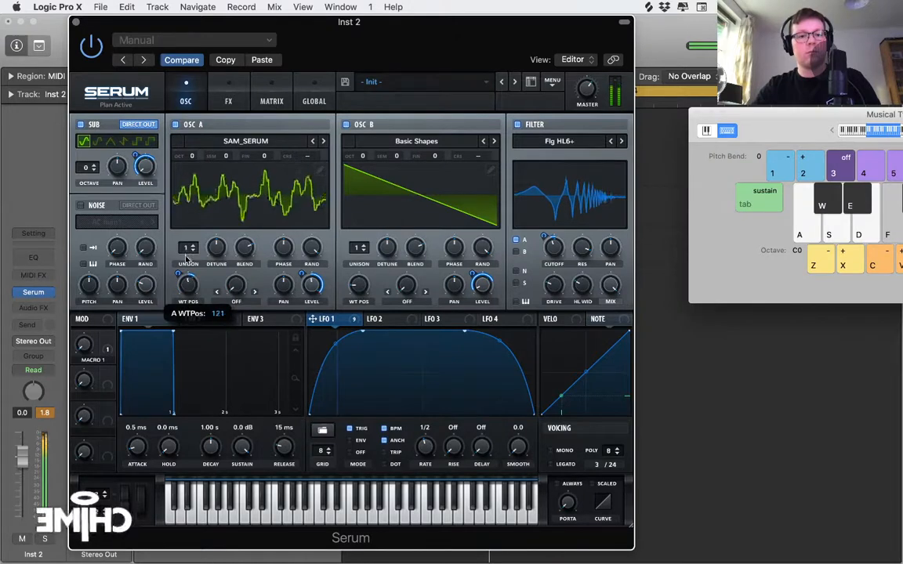
# - Set oscillator A's octave to +1 and lower its wavetable position while auditioning notes
pyautogui.moveTo(177, 156); pyautogui.dragTo(178, 132)
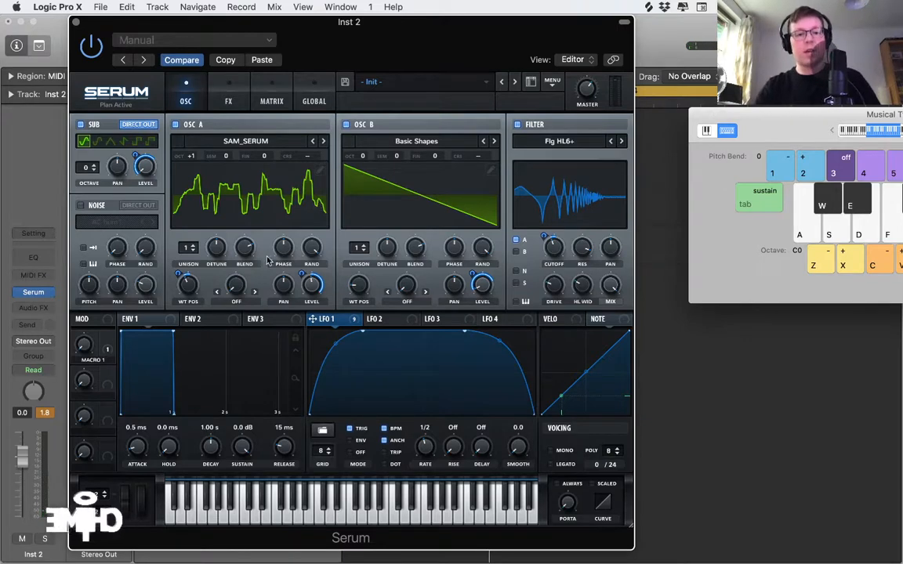
pyautogui.press('f')
pyautogui.press('f')
pyautogui.moveTo(187, 286); pyautogui.dragTo(189, 305)
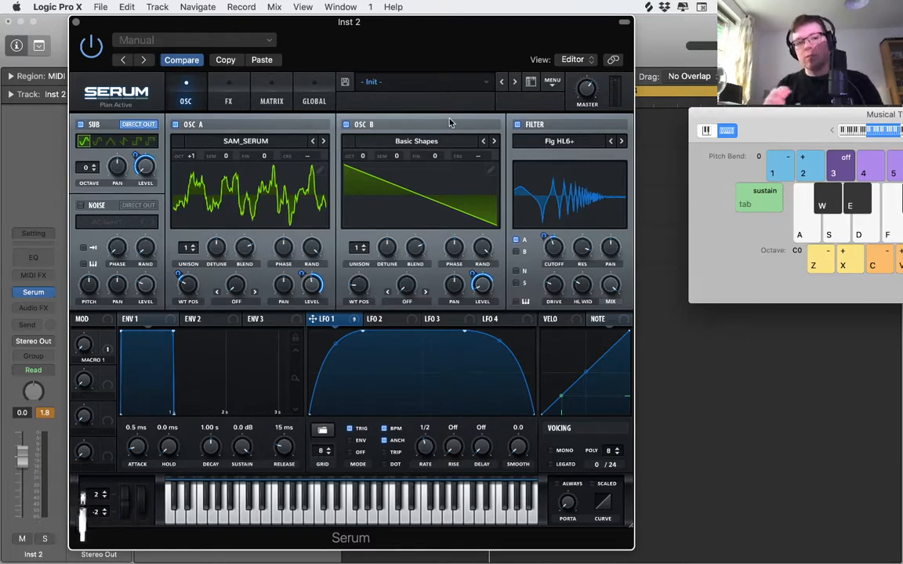
# - Audition the SAM_SERUM screech once more and close the Musical Typing keyboard
pyautogui.press('f')
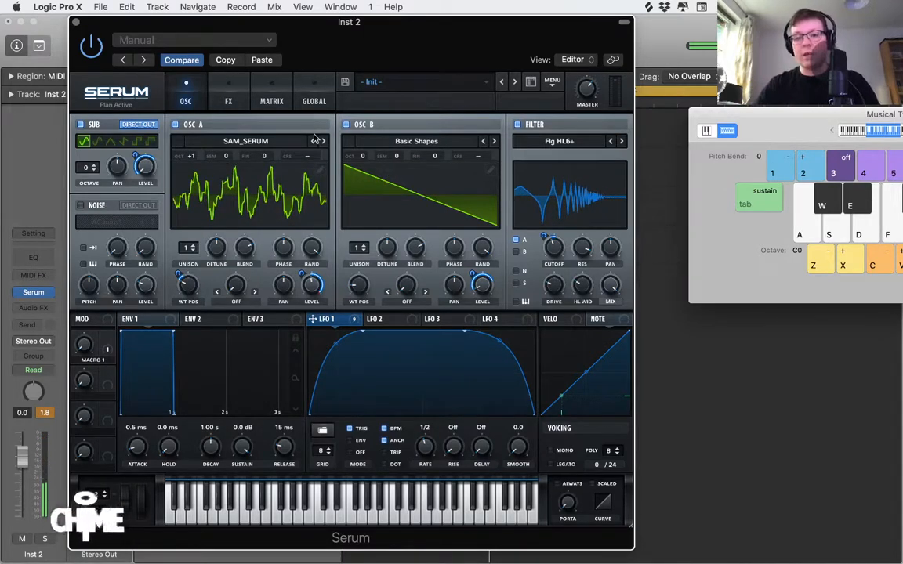
pyautogui.press('super+k')
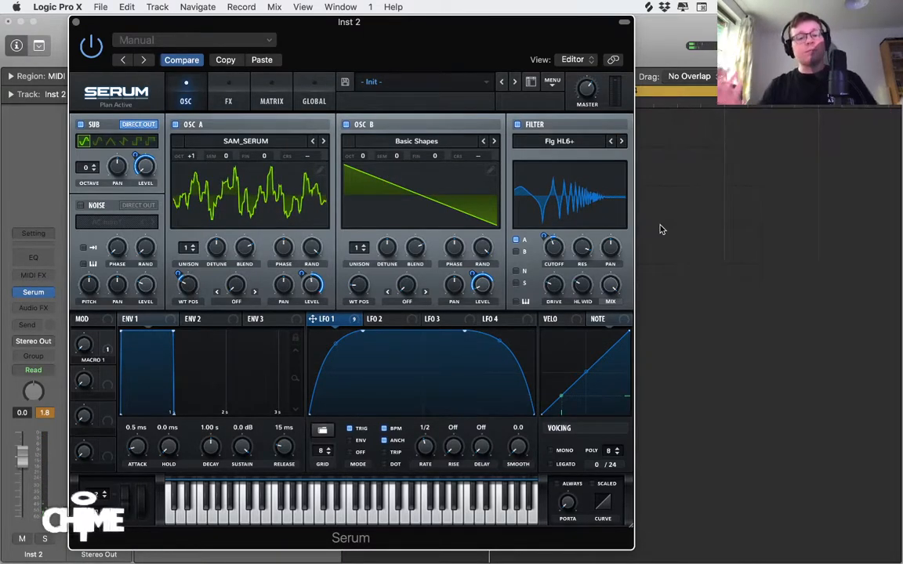